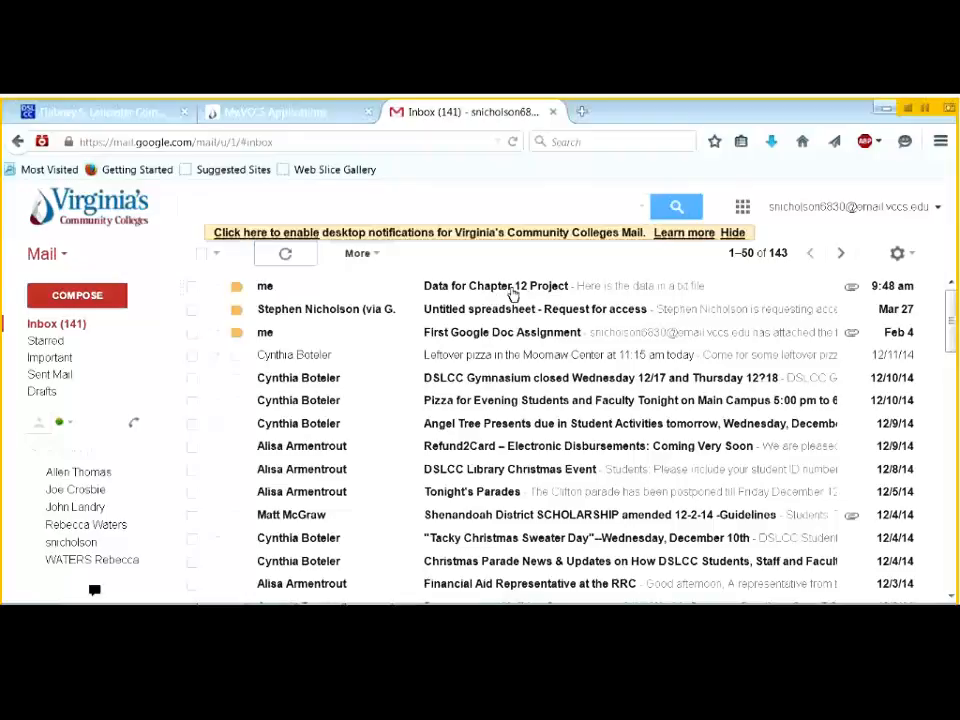
- Save the Chapter_12_Project_Data.txt attachment from the Data for Chapter 12 Project email
left_click(519, 288)
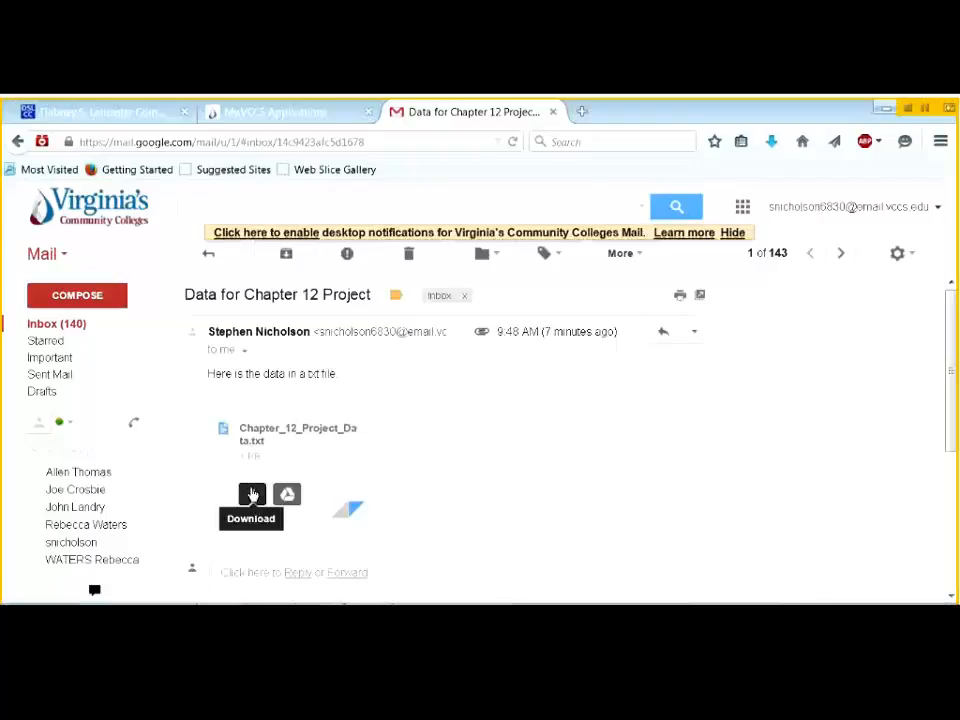
left_click(252, 494)
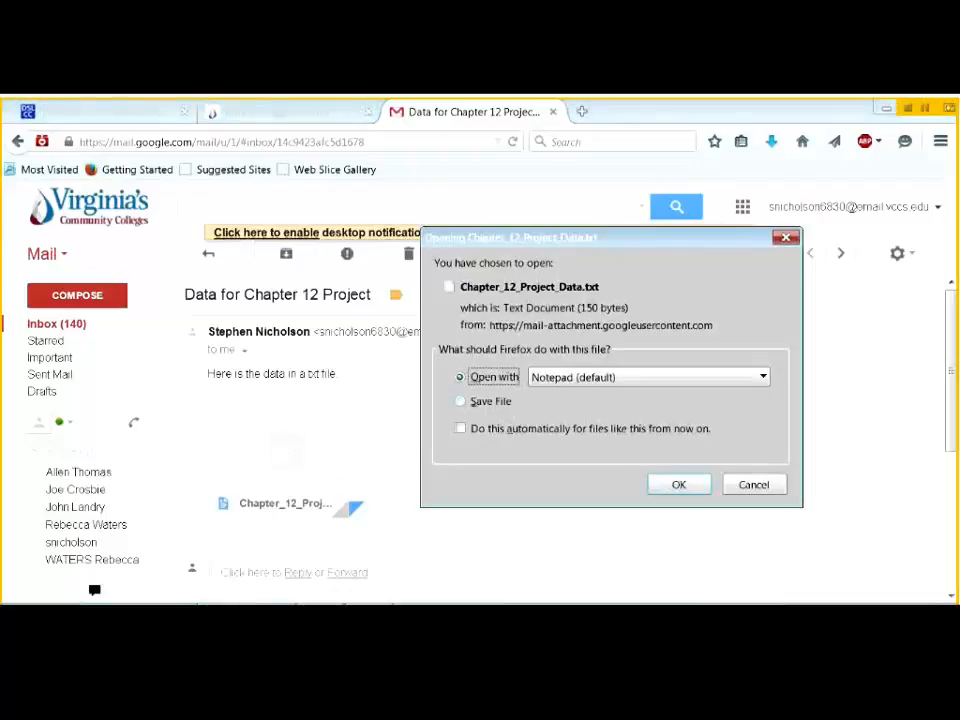
left_click(469, 402)
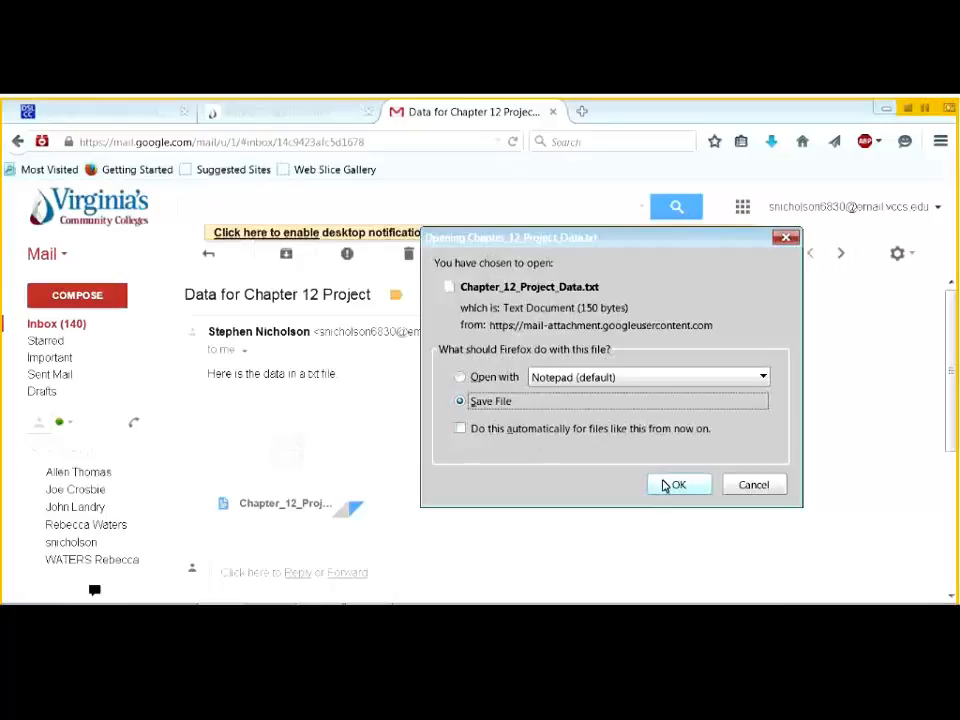
left_click(664, 485)
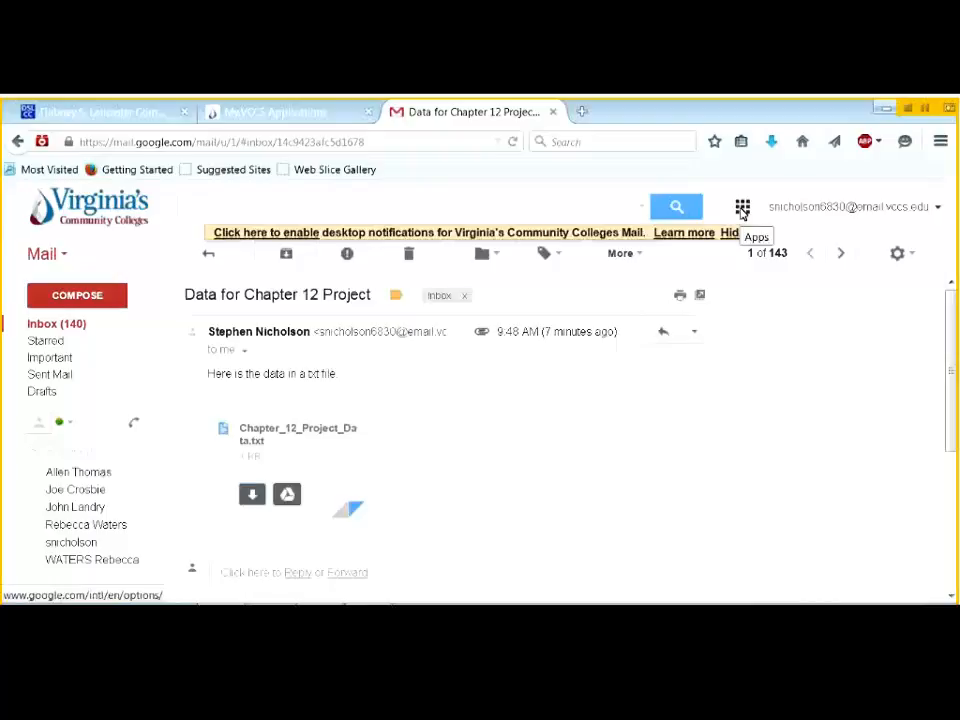
- Go to Google Sheets through the Google apps grid
left_click(743, 209)
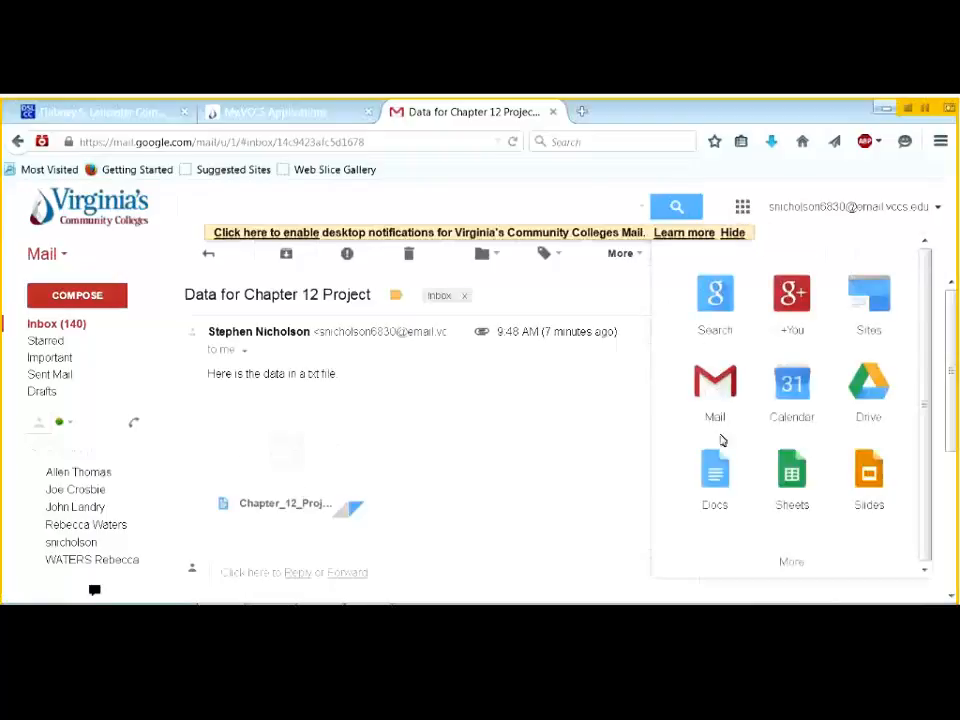
left_click(631, 363)
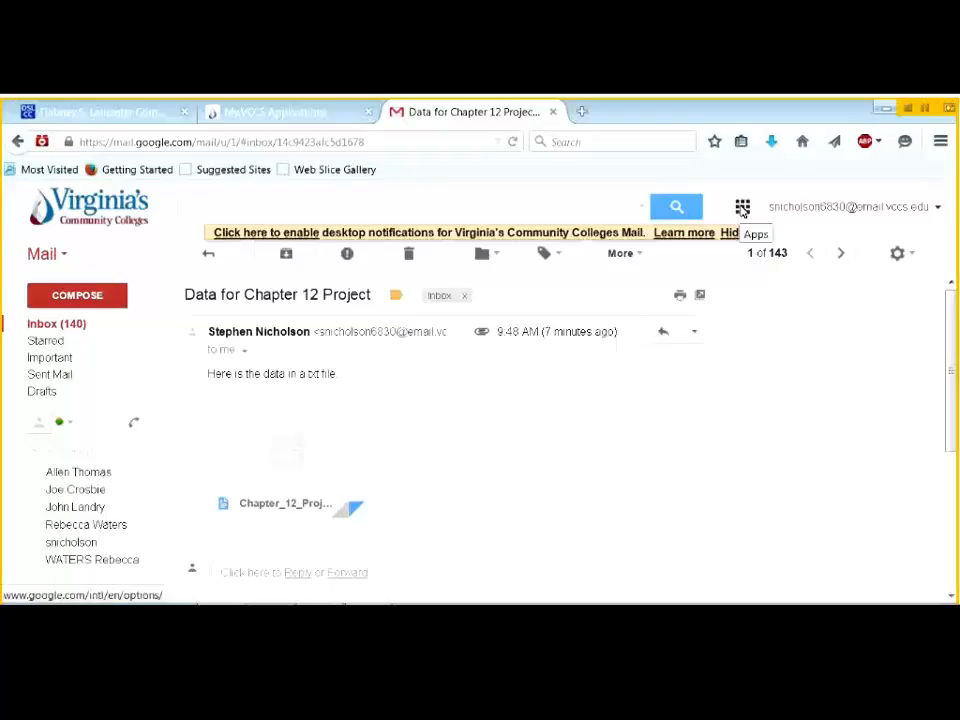
left_click(743, 209)
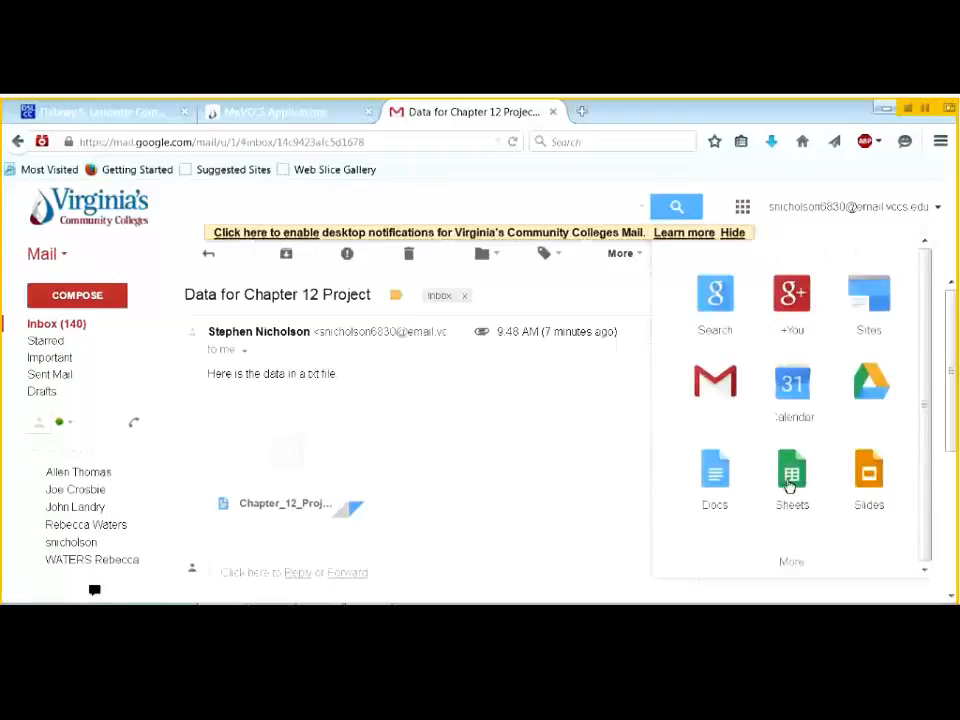
left_click(790, 482)
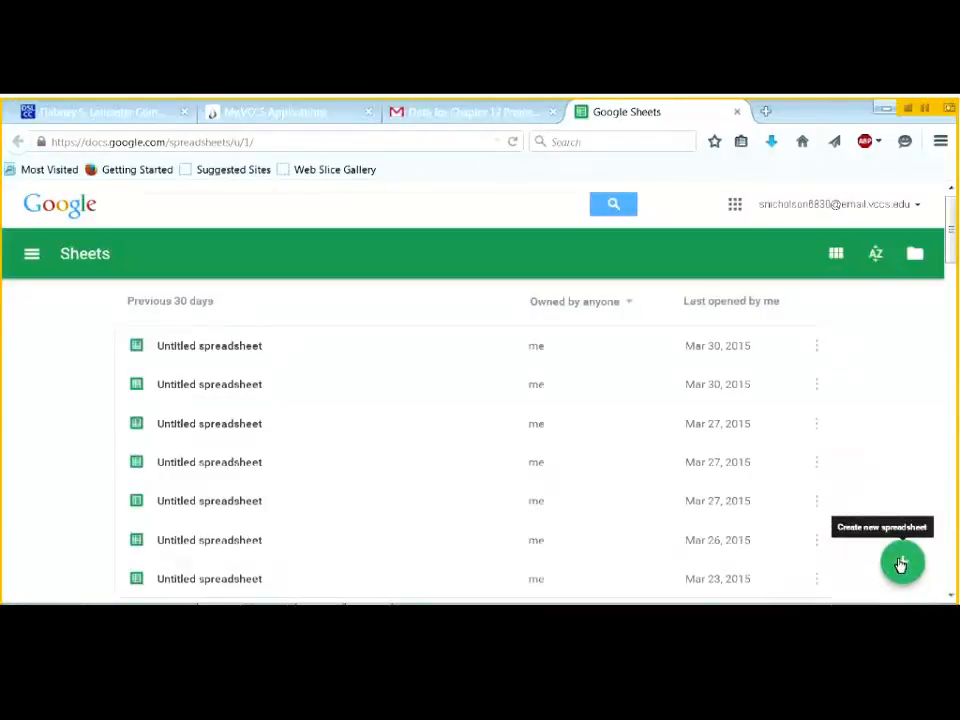
- Create a new blank spreadsheet from the Sheets file list
left_click(901, 564)
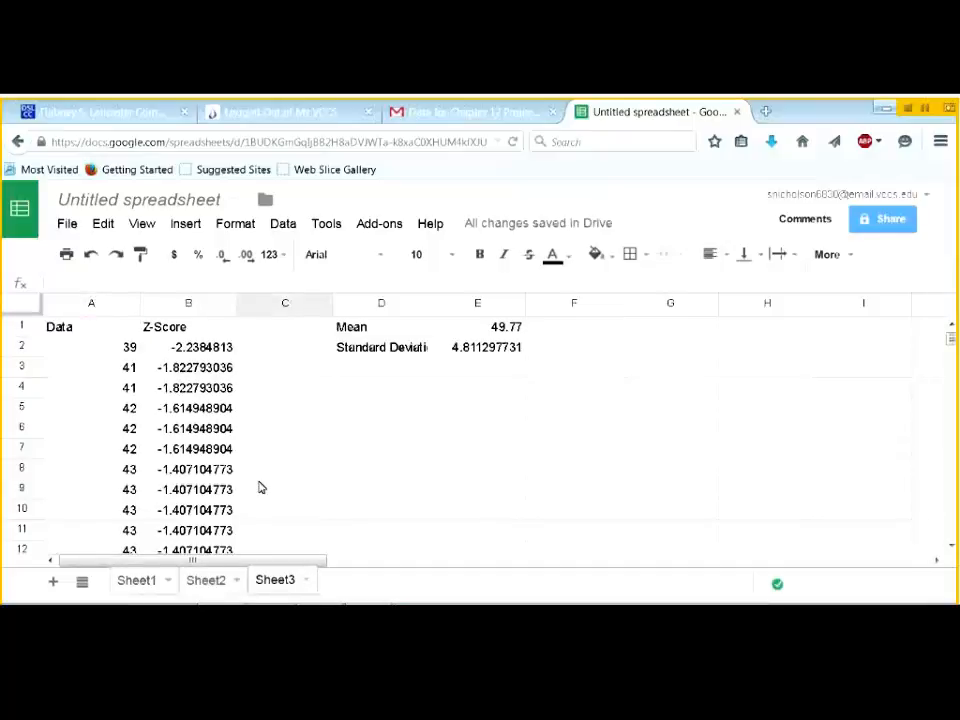
- Label C2 'Minimum' and C101 'Maximum' on Sheet3
left_click(276, 350)
type("M")
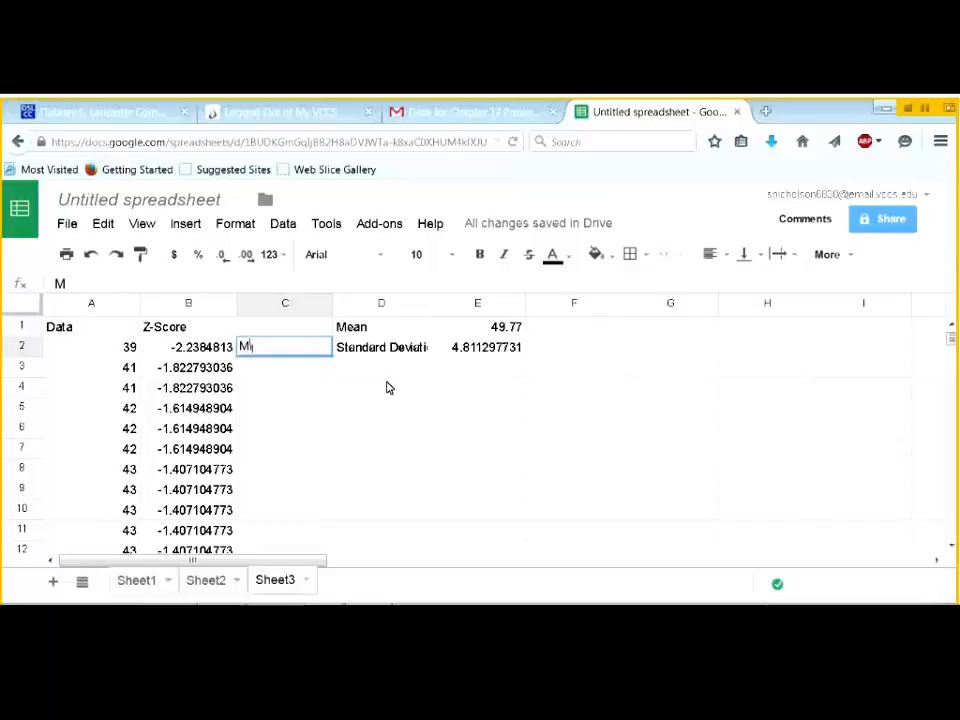
type("inimum")
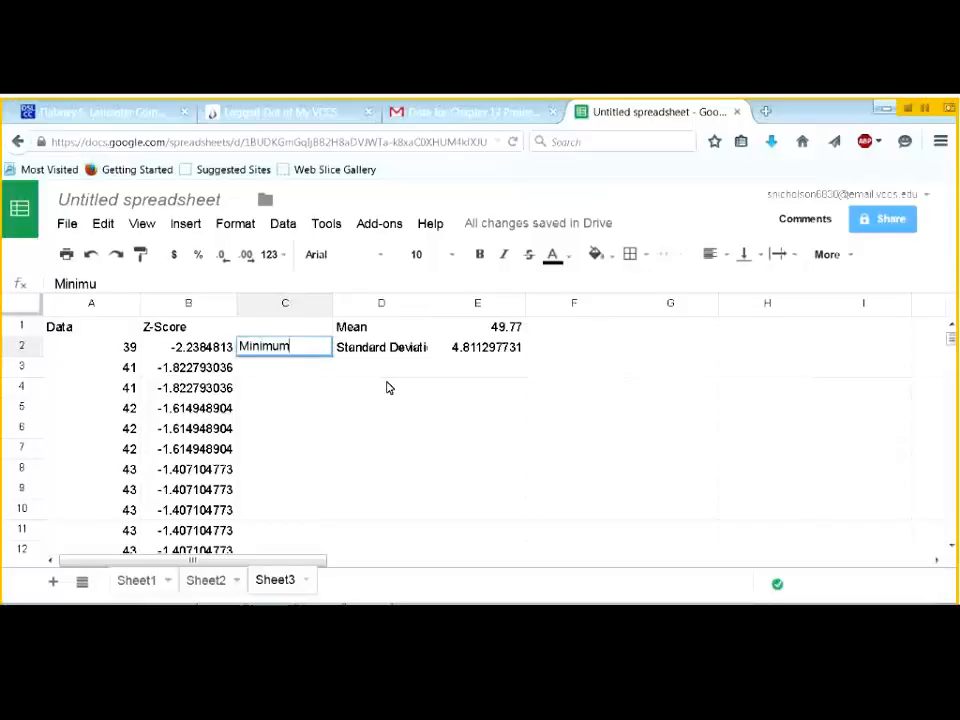
key("Return")
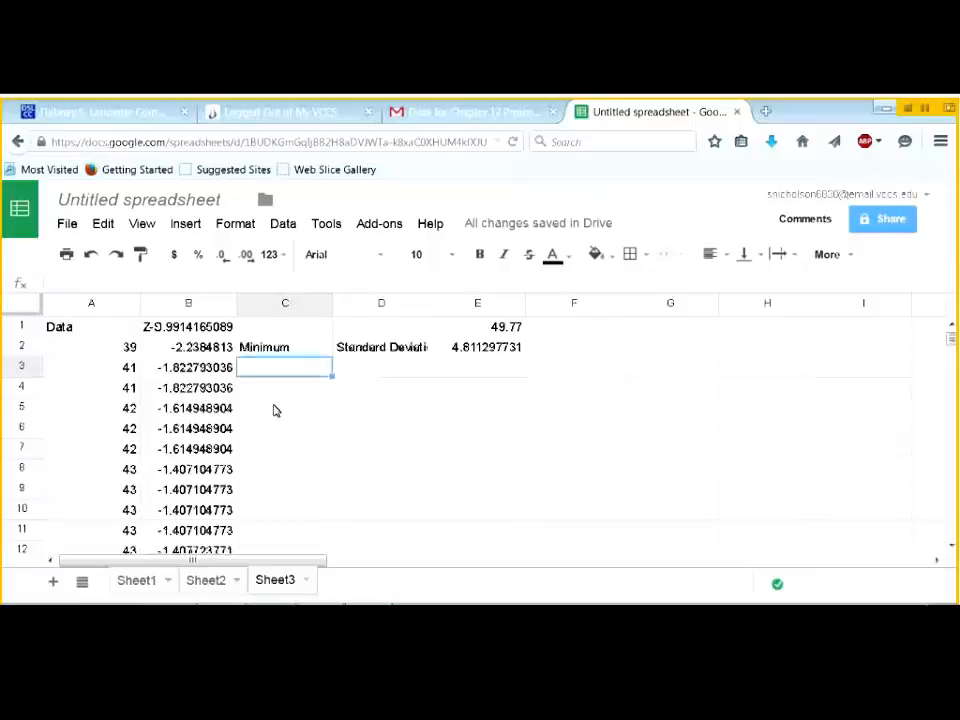
scroll(275, 411, "down", 20)
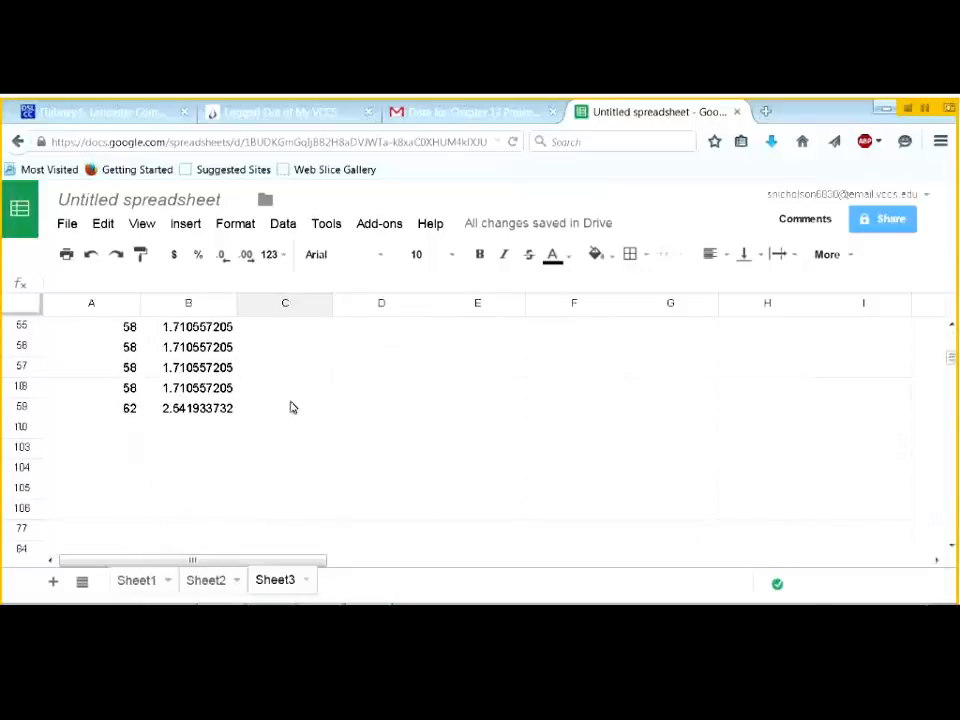
left_click(302, 412)
type("Maximum")
key("Return")
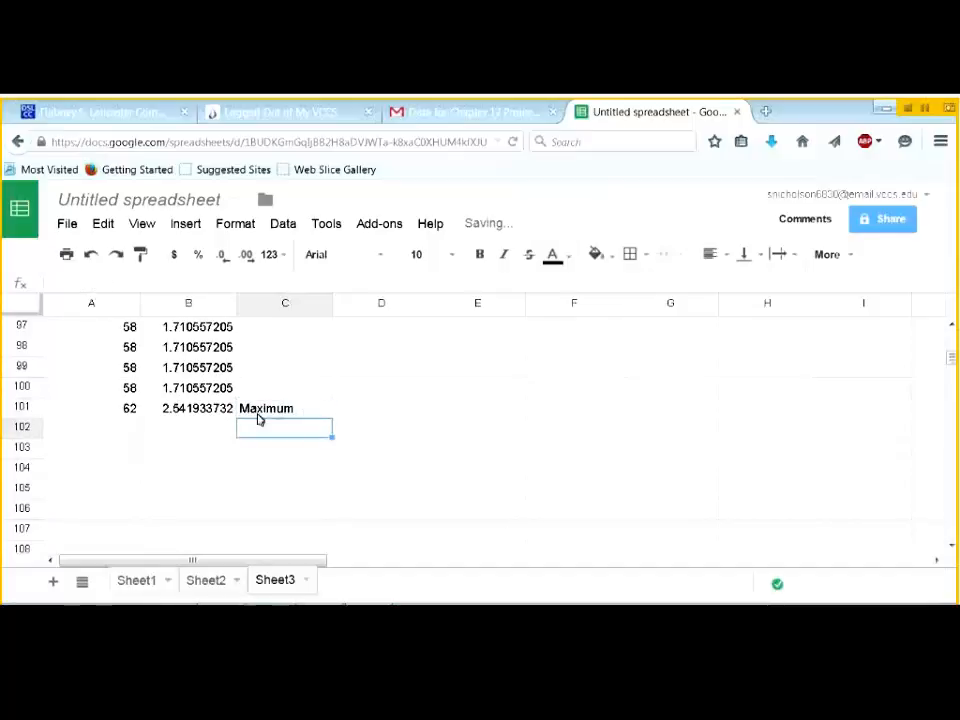
scroll(249, 437, "up", 5)
scroll(251, 437, "up", 10)
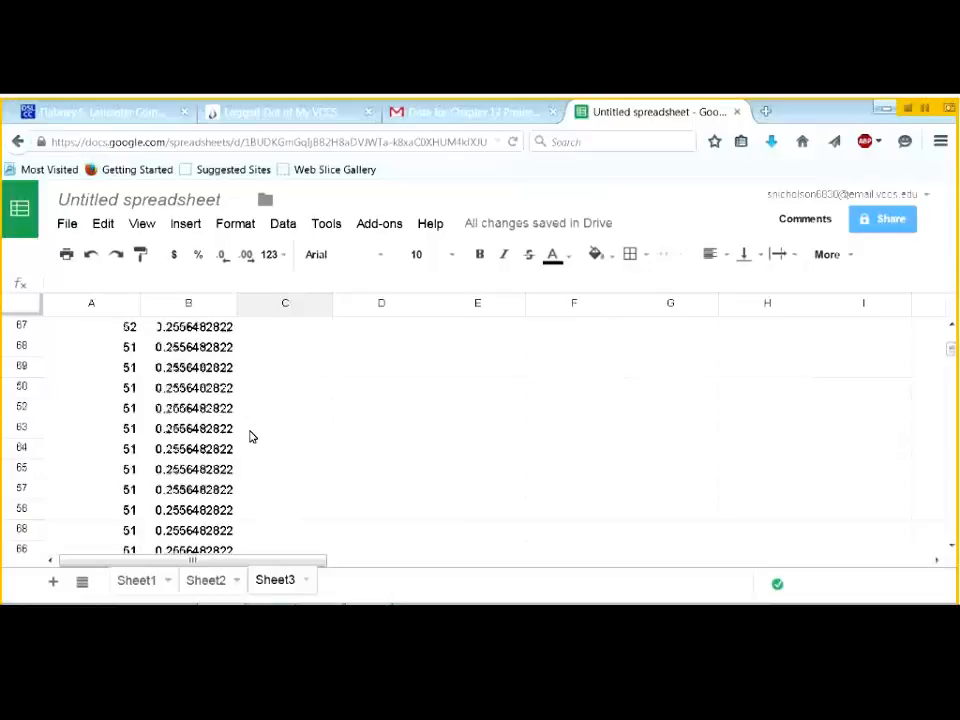
scroll(251, 437, "up", 3)
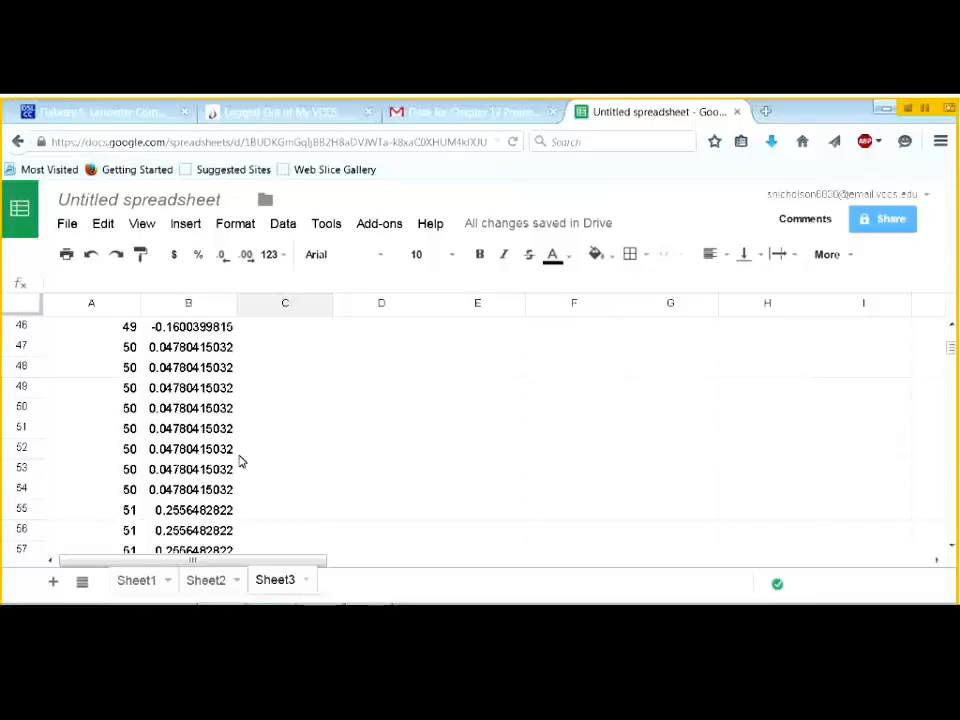
scroll(240, 460, "up", 15)
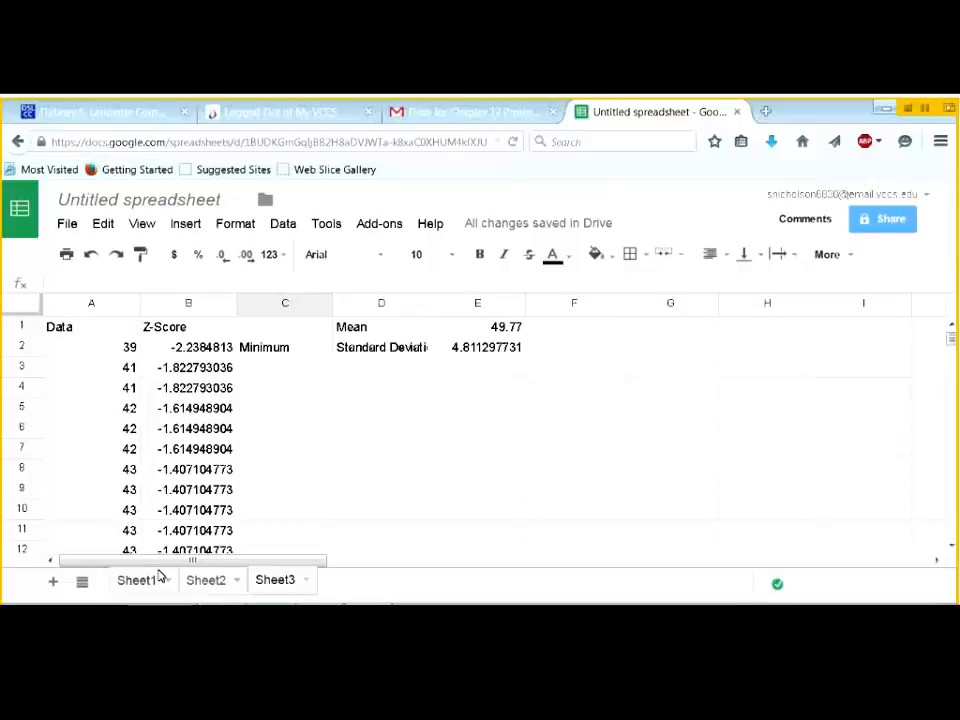
- Enter Q2 in cells C51 and C52 of Sheet3, then move to Sheet1
left_click(158, 575)
scroll(174, 476, "up", 7)
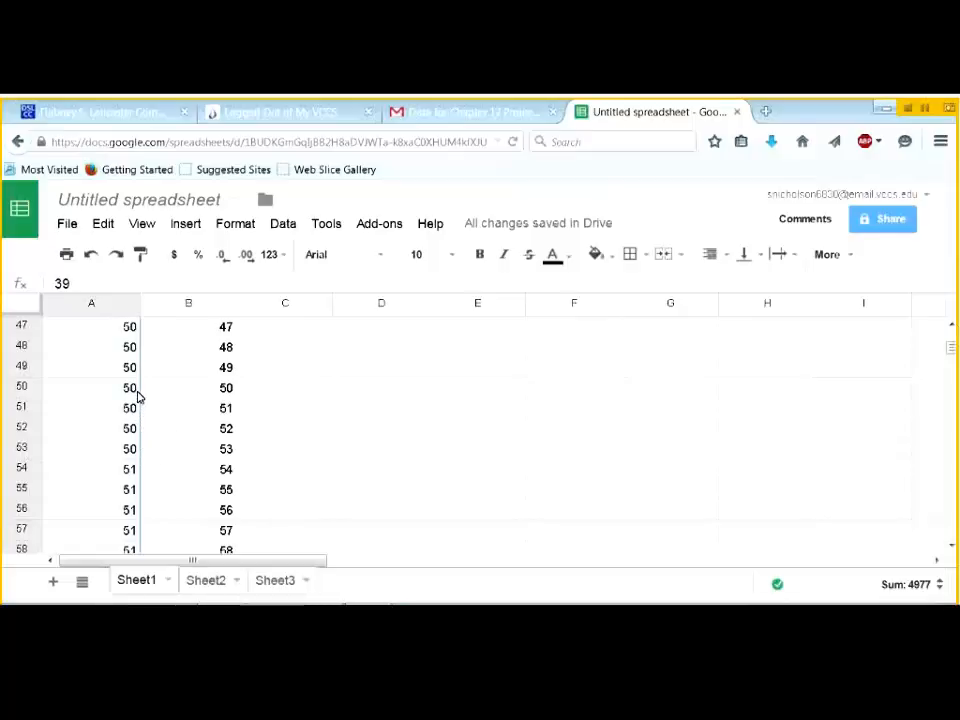
left_click(263, 577)
scroll(173, 462, "down", 5)
scroll(161, 452, "down", 8)
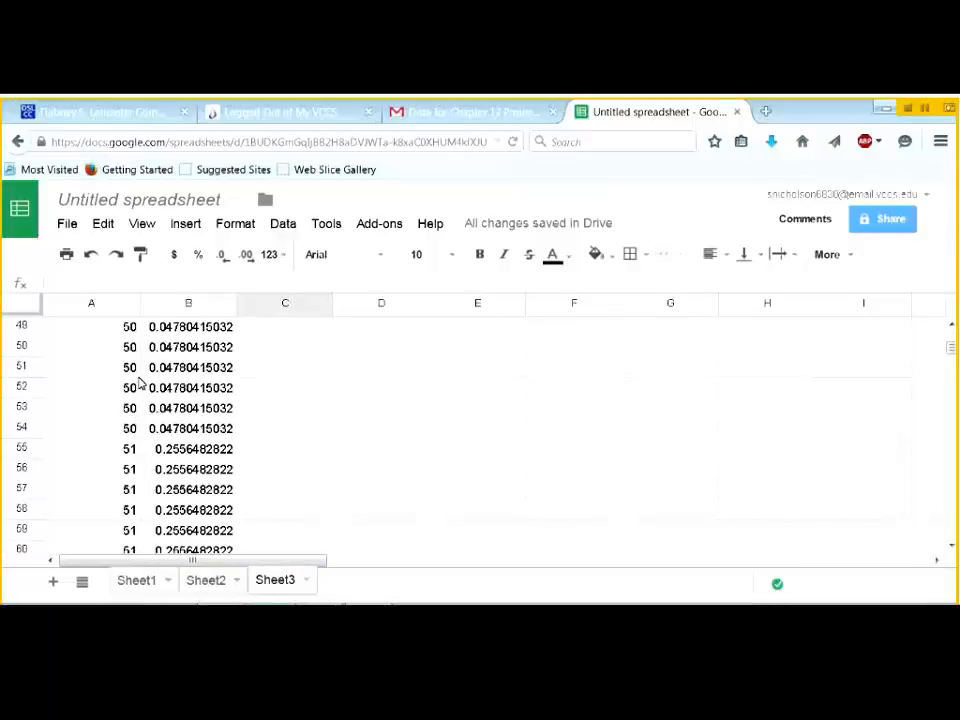
left_click(267, 377)
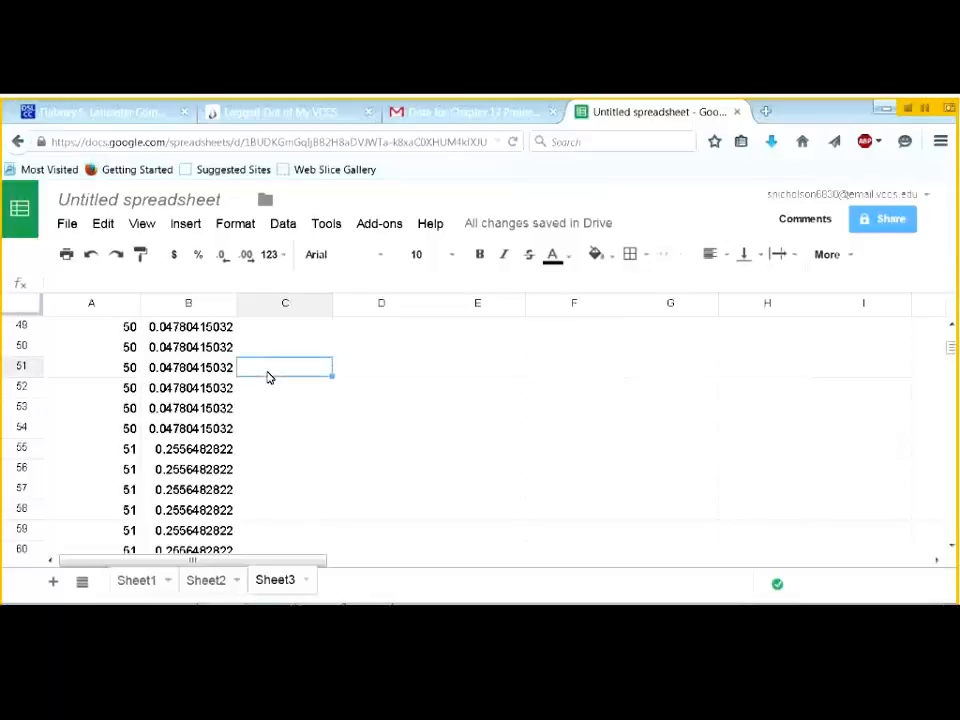
type("Q2")
key("Return")
type("Q2")
key("Return")
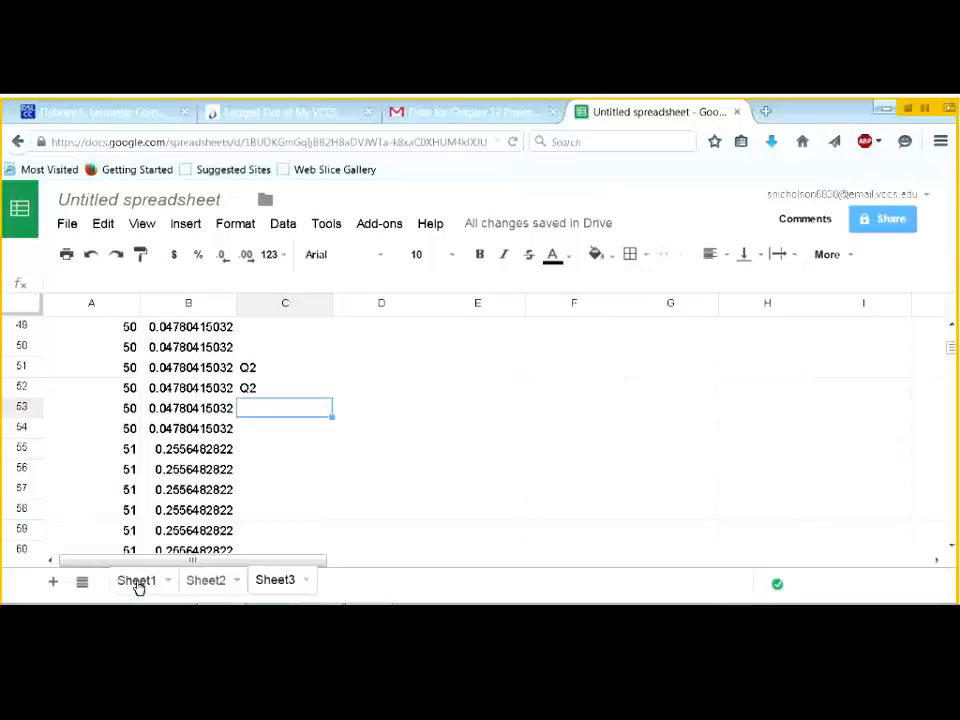
left_click(138, 582)
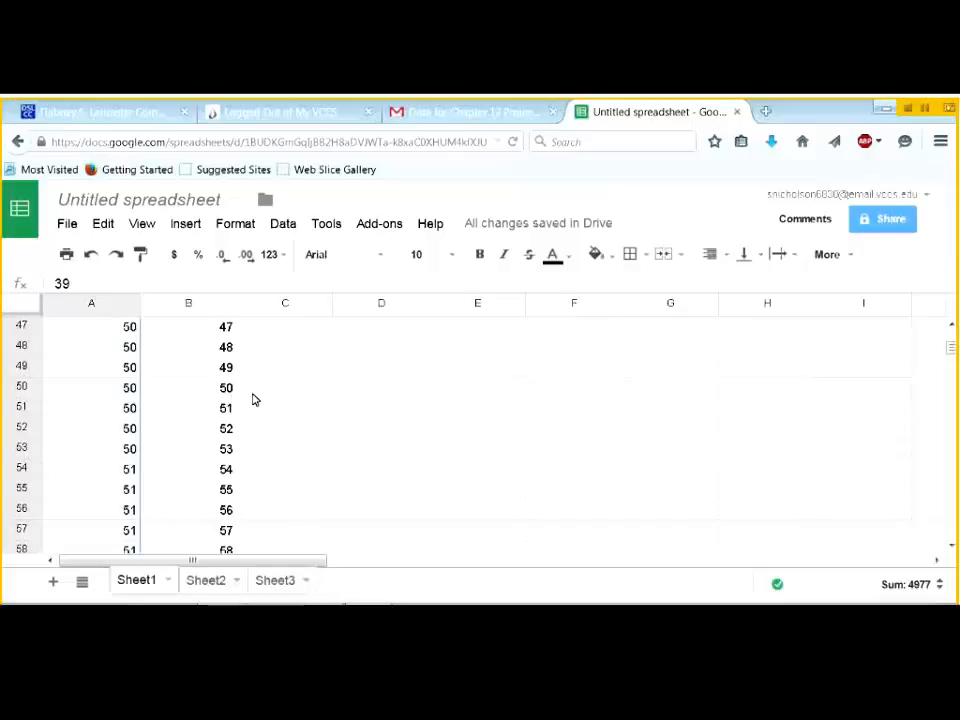
- Enter Q2 in C50 and C51 on Sheet1
left_click(262, 392)
type("Q1")
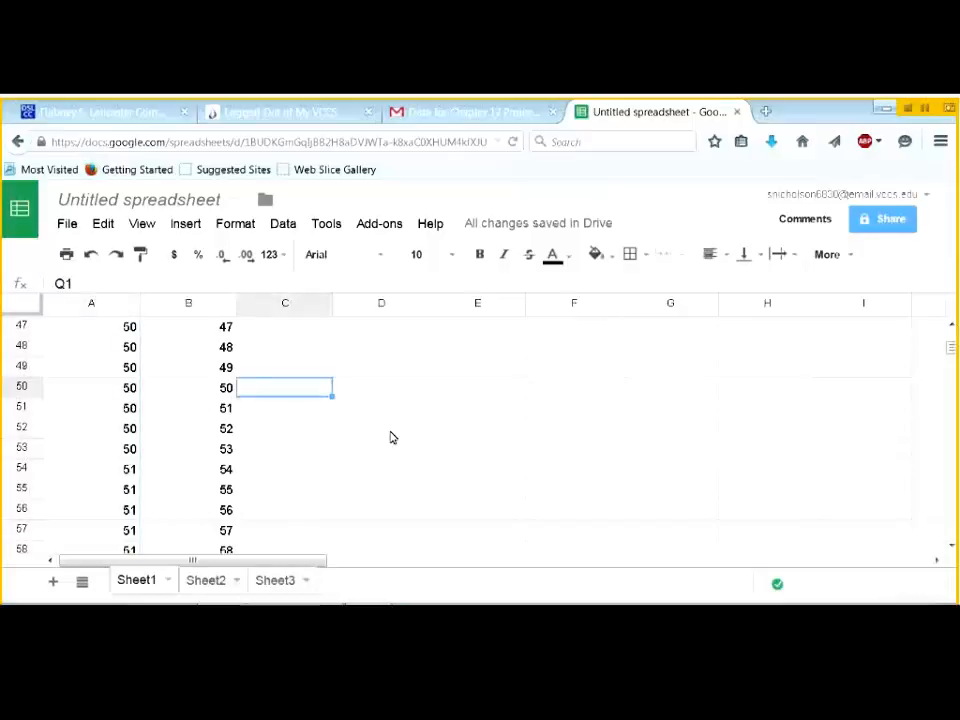
key("BackSpace")
type("2")
key("Return")
type("Q2")
key("Return")
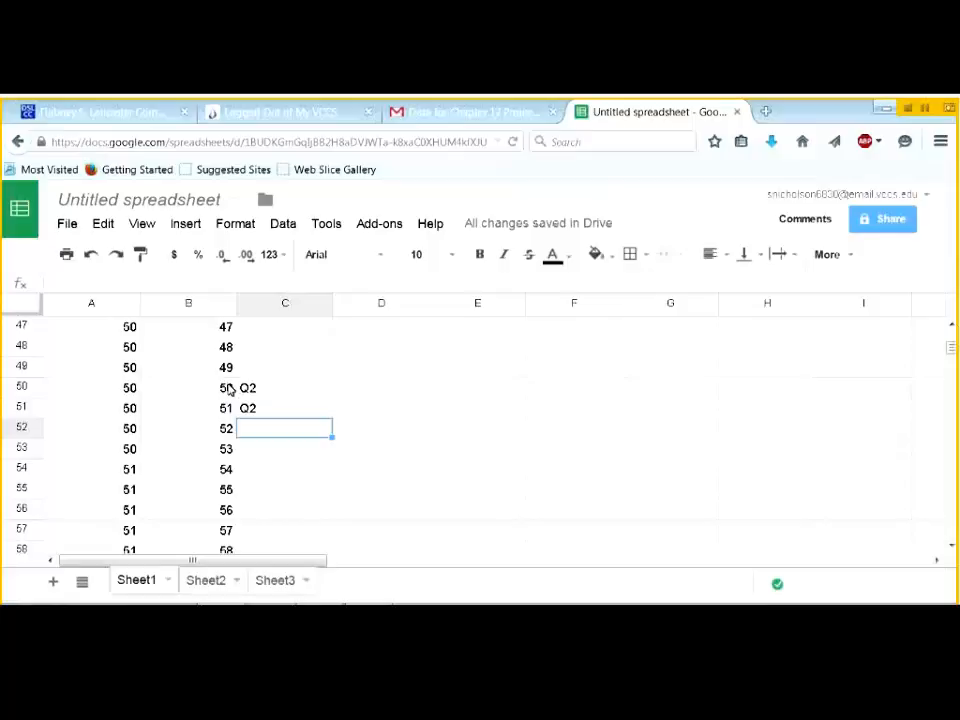
- Enter Q1 in C25 and C26 on Sheet1
scroll(228, 388, "up", 6)
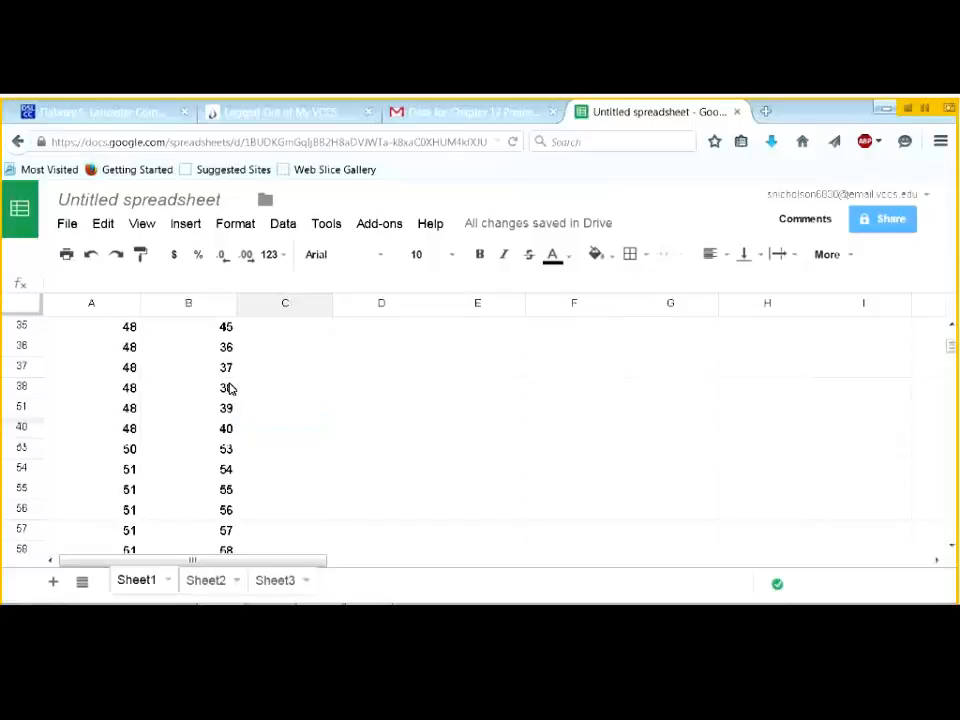
scroll(228, 388, "up", 2)
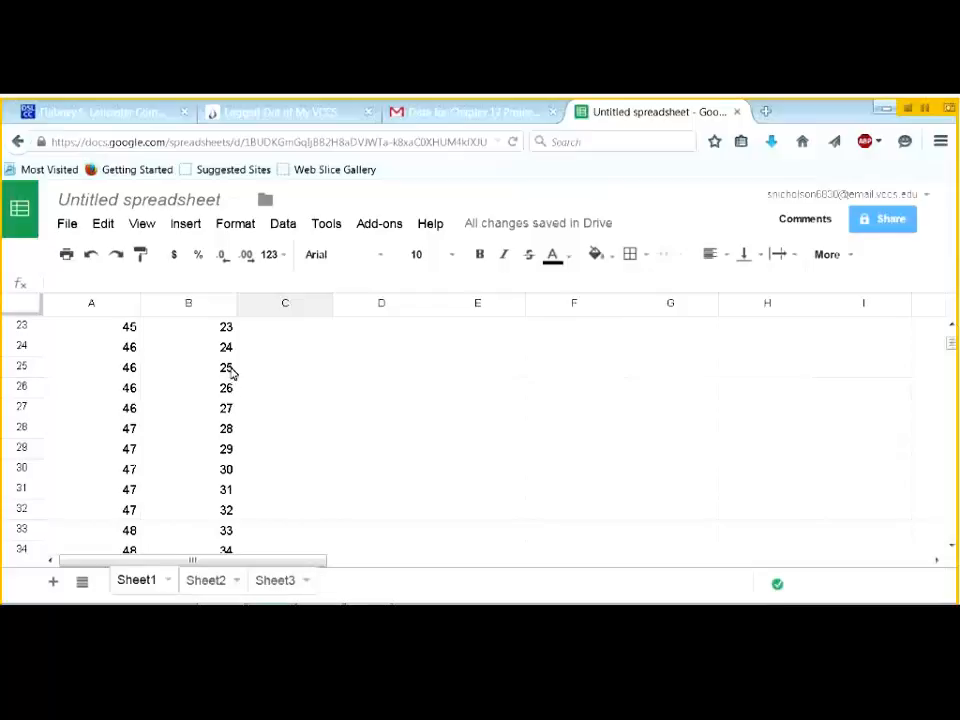
left_click(260, 376)
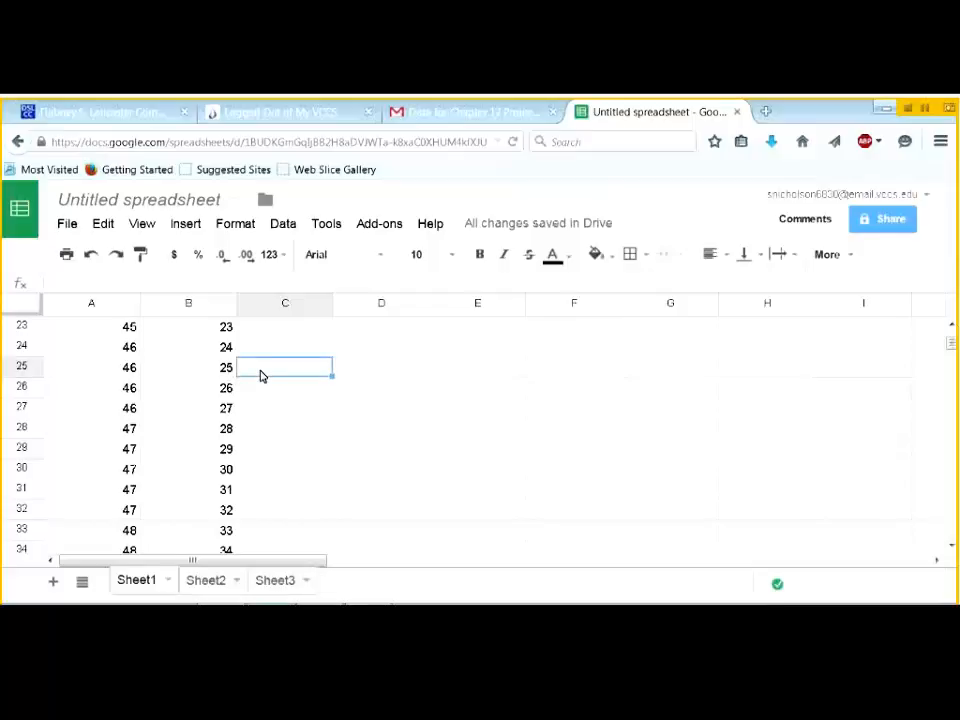
type("Q1")
key("Return")
type("Q")
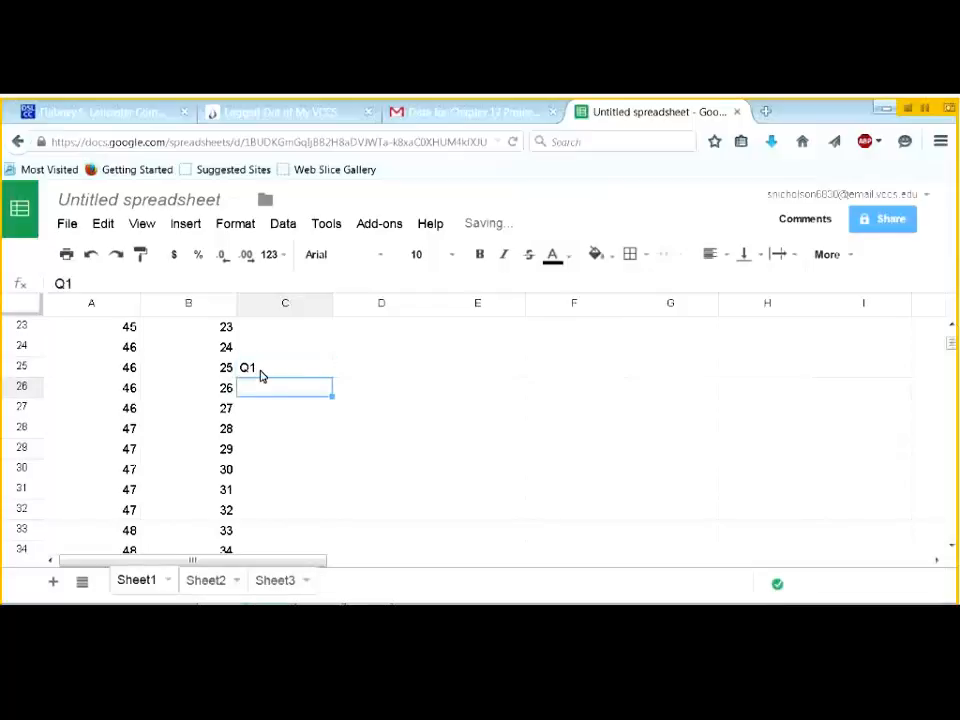
key("Return")
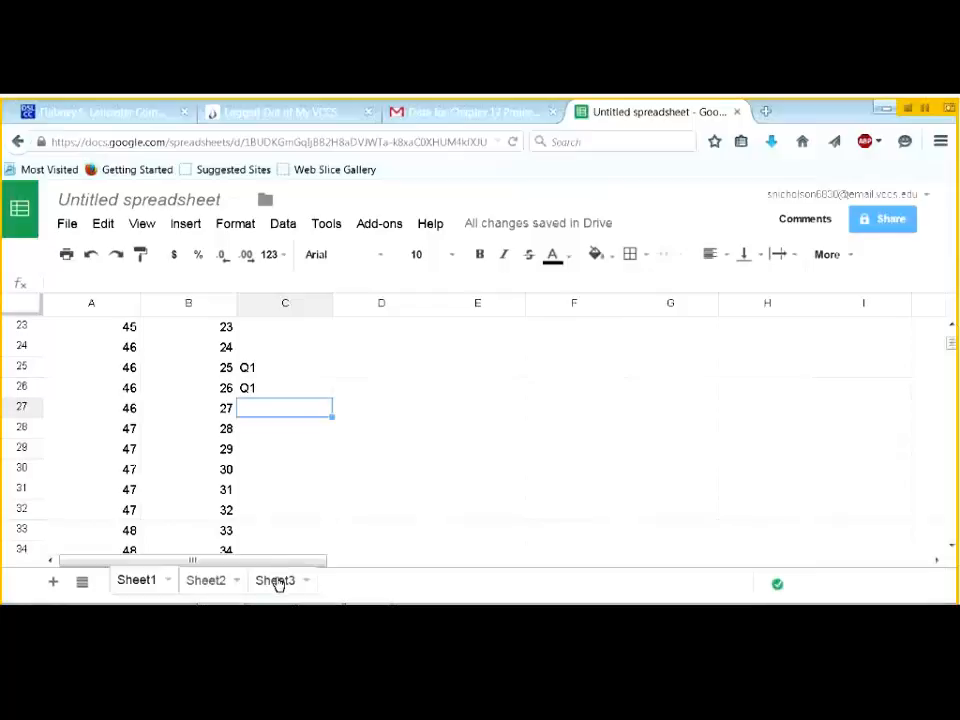
- Record 50 in D51 of Sheet3 as the Q2 value
left_click(277, 582)
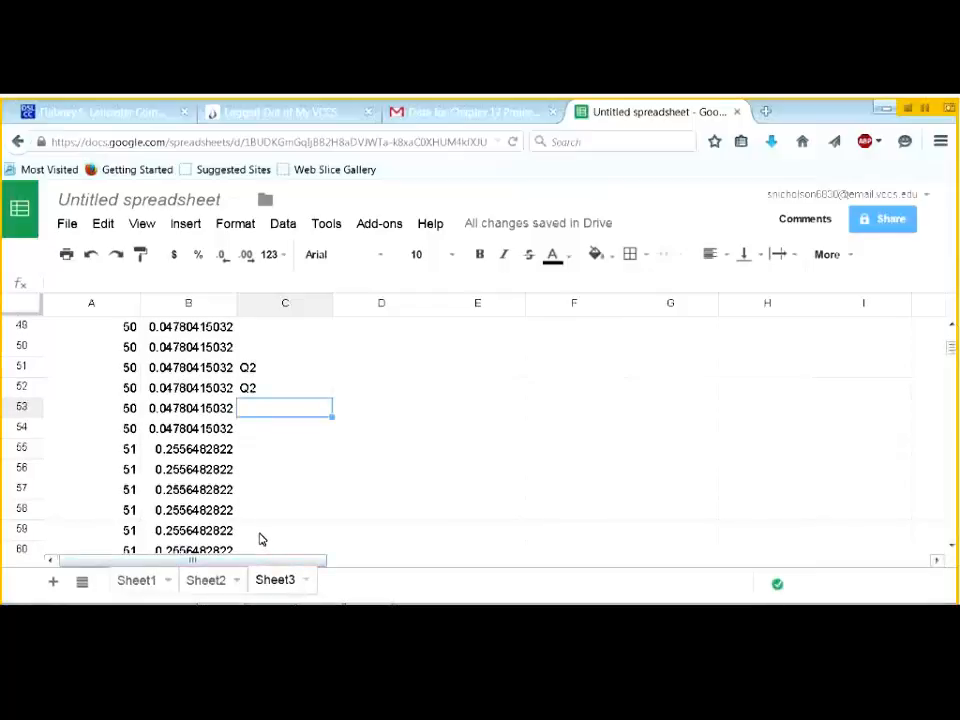
left_click(352, 373)
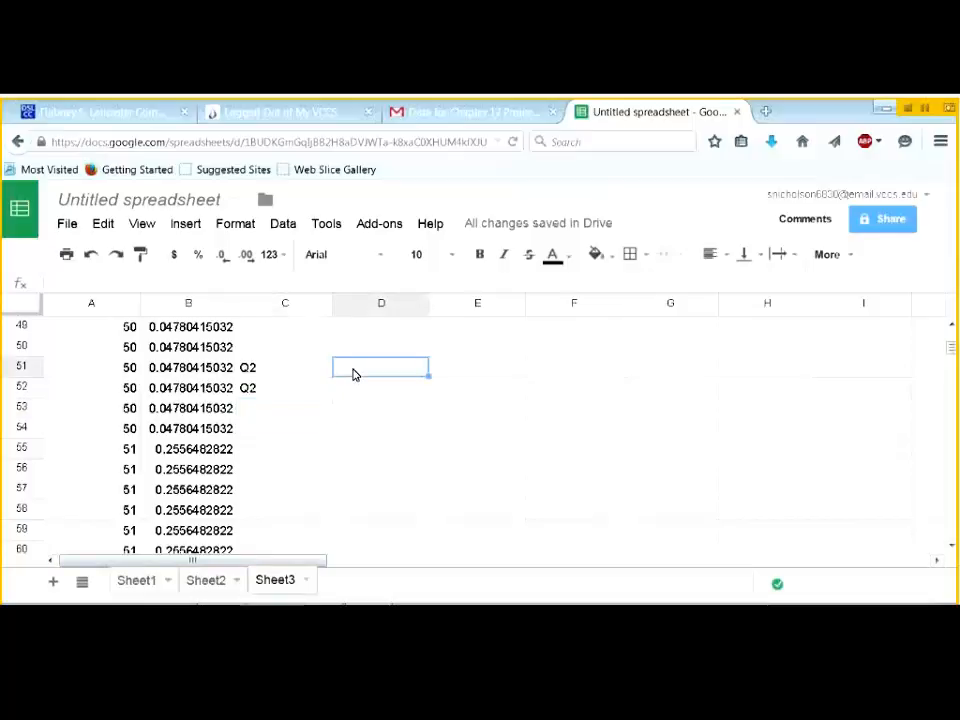
type("50")
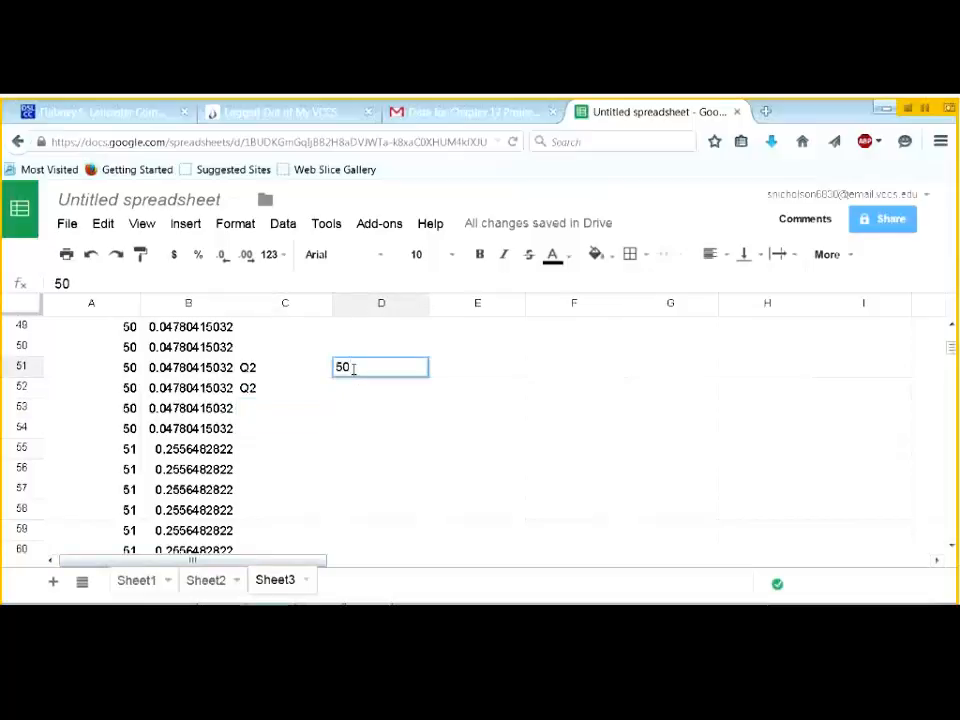
key("Return")
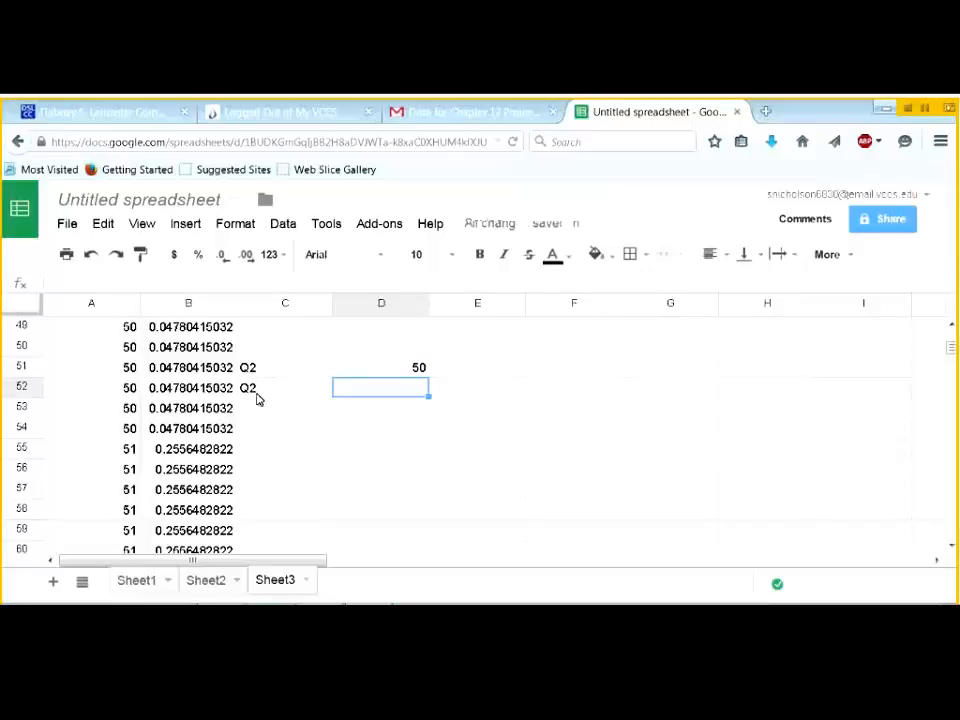
- Label C26 on Sheet3 as Q1 with the value 46 in D26
left_click(148, 582)
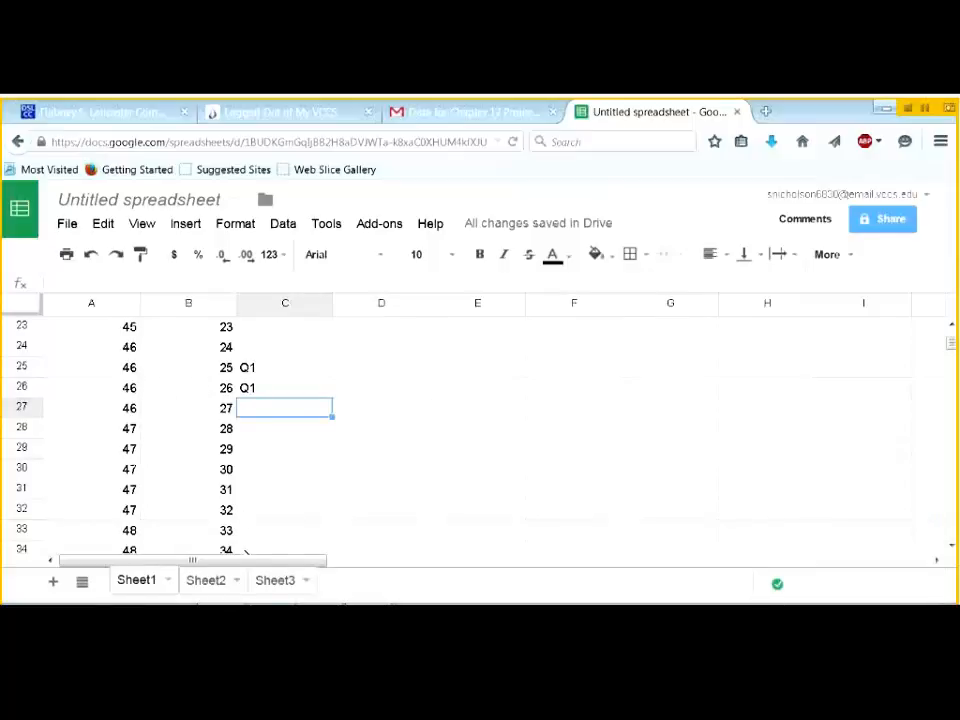
left_click(270, 582)
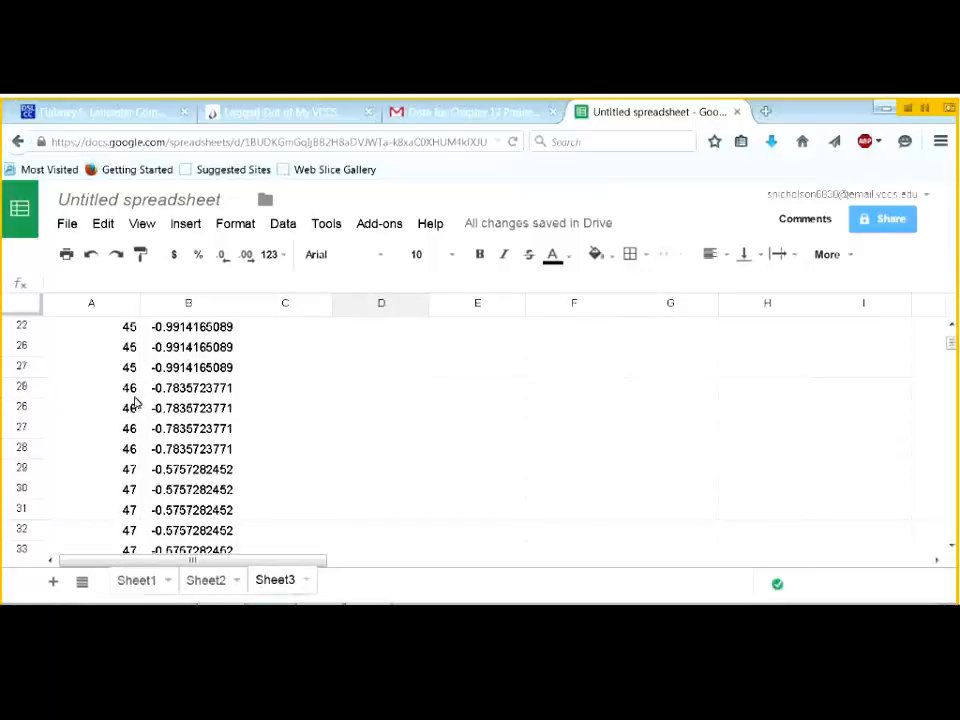
left_click(285, 416)
type("Q1")
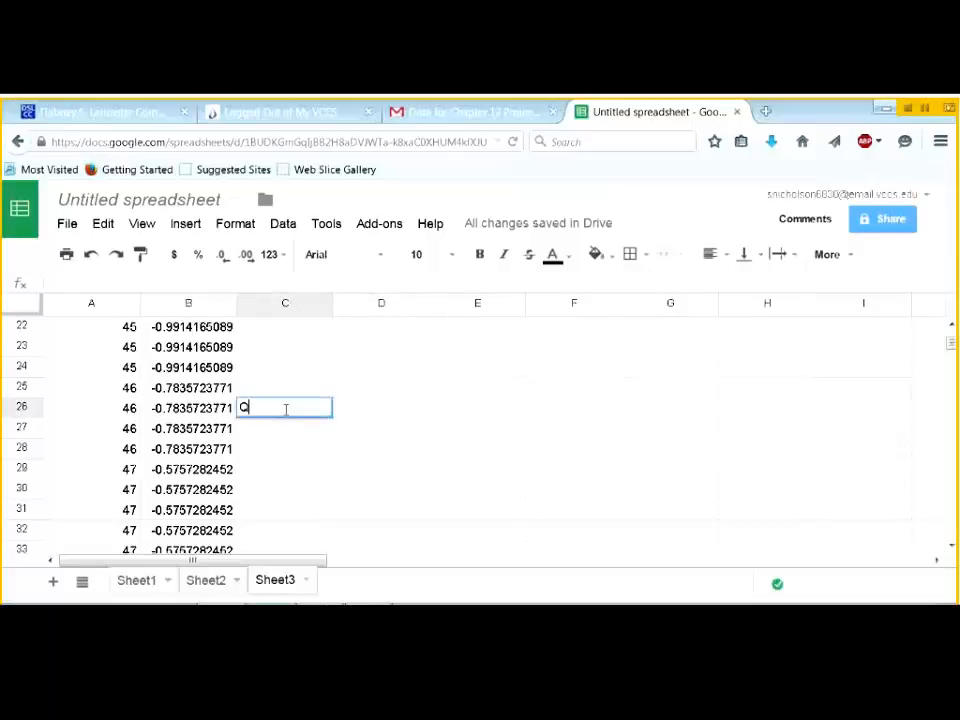
key("Tab")
type("46")
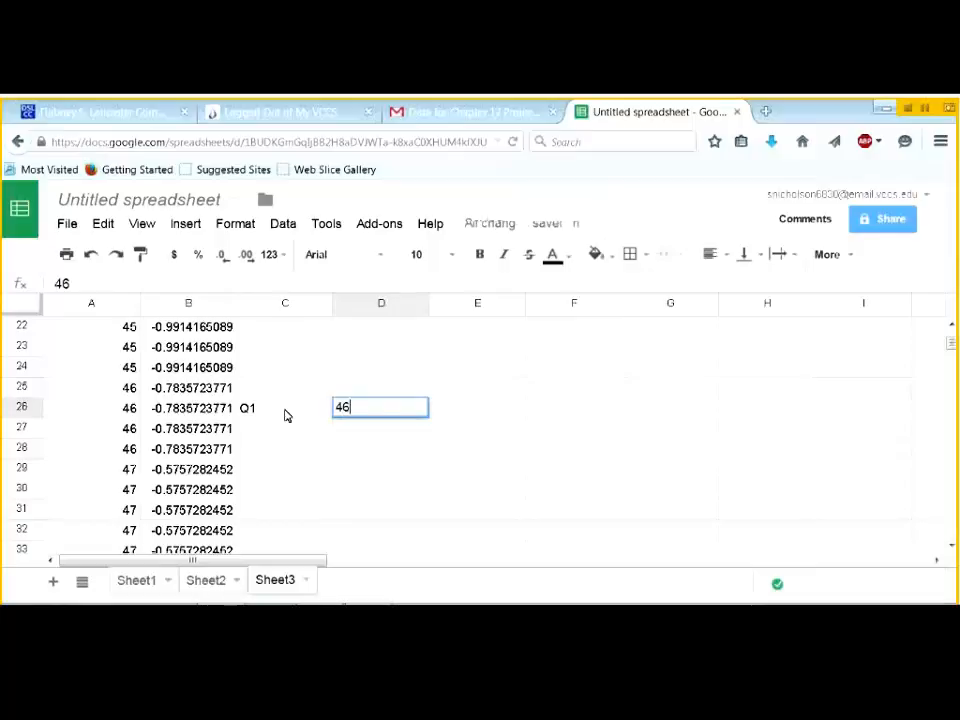
key("Return")
- Return to Sheet1 and scroll down toward the Q3 rows
scroll(289, 467, "down", 3)
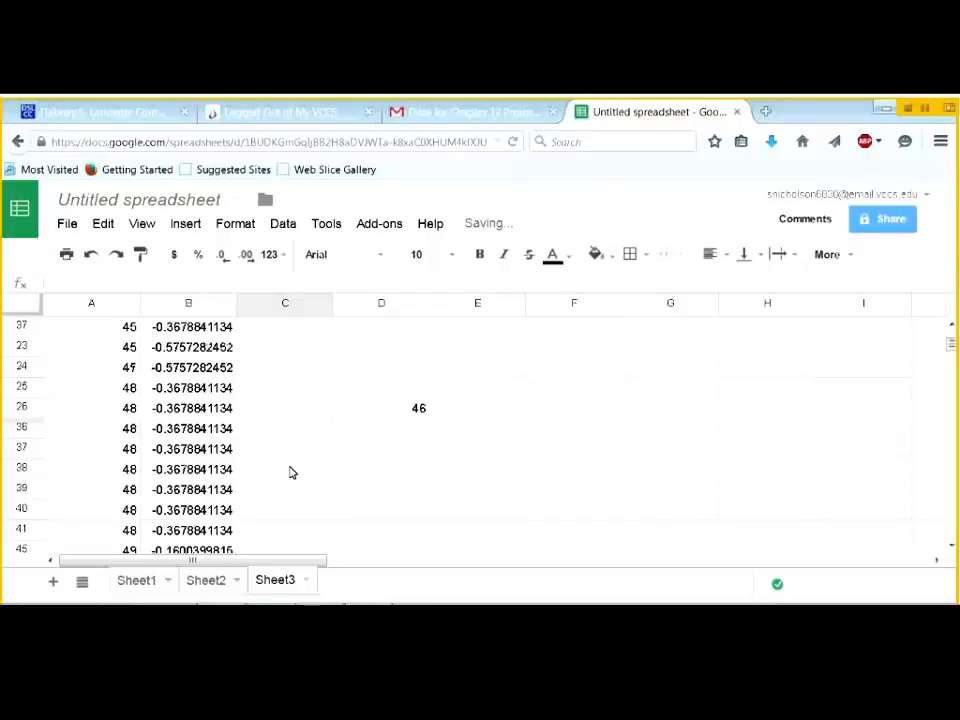
scroll(290, 472, "down", 4)
left_click(137, 589)
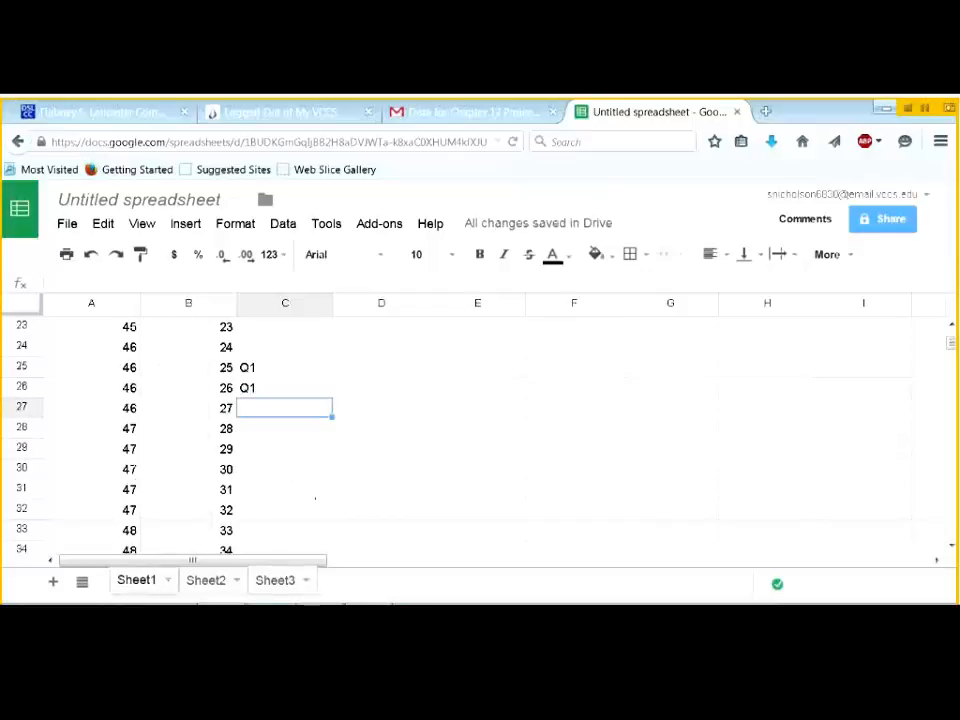
scroll(310, 482, "down", 3)
scroll(307, 476, "down", 4)
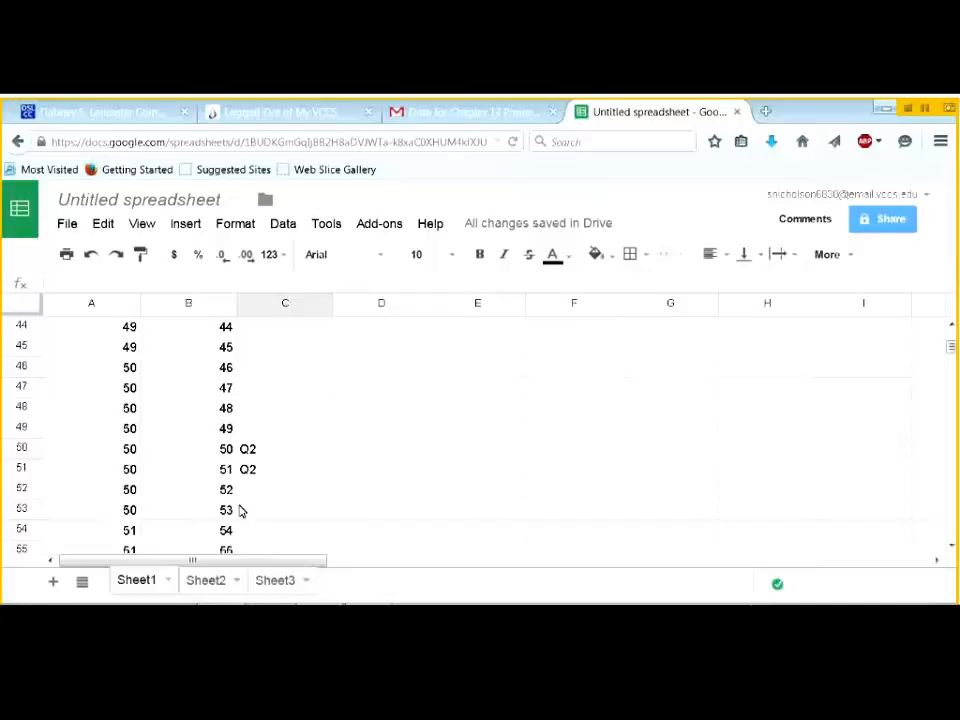
scroll(247, 514, "down", 7)
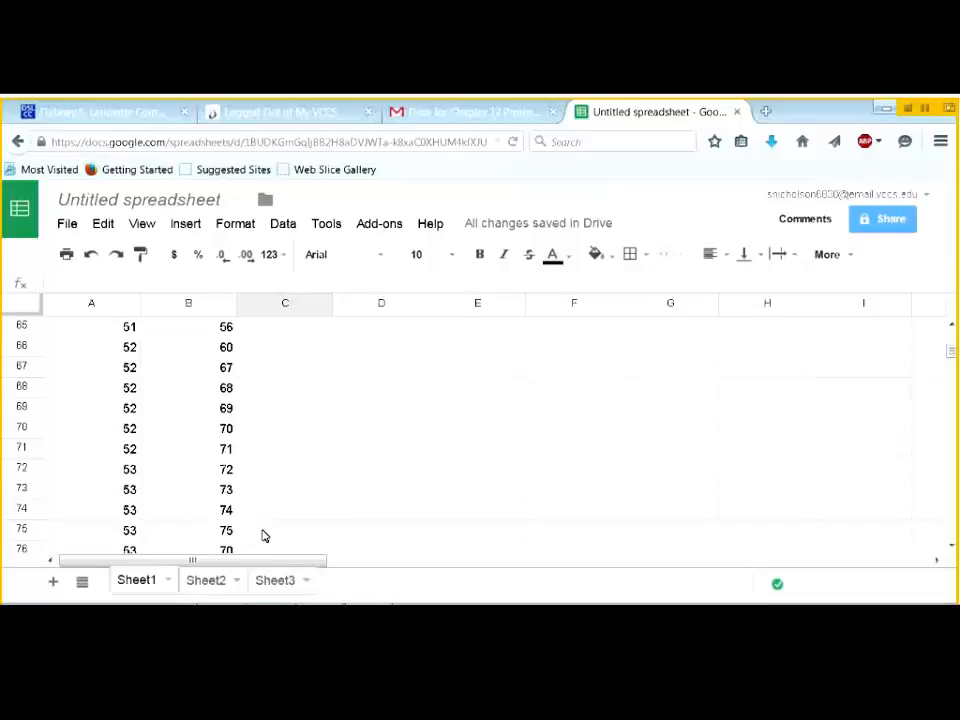
- Enter Q3 in C75 and C76 on Sheet1
left_click(324, 536)
type("Q3")
key("Return")
type("Q3")
key("Return")
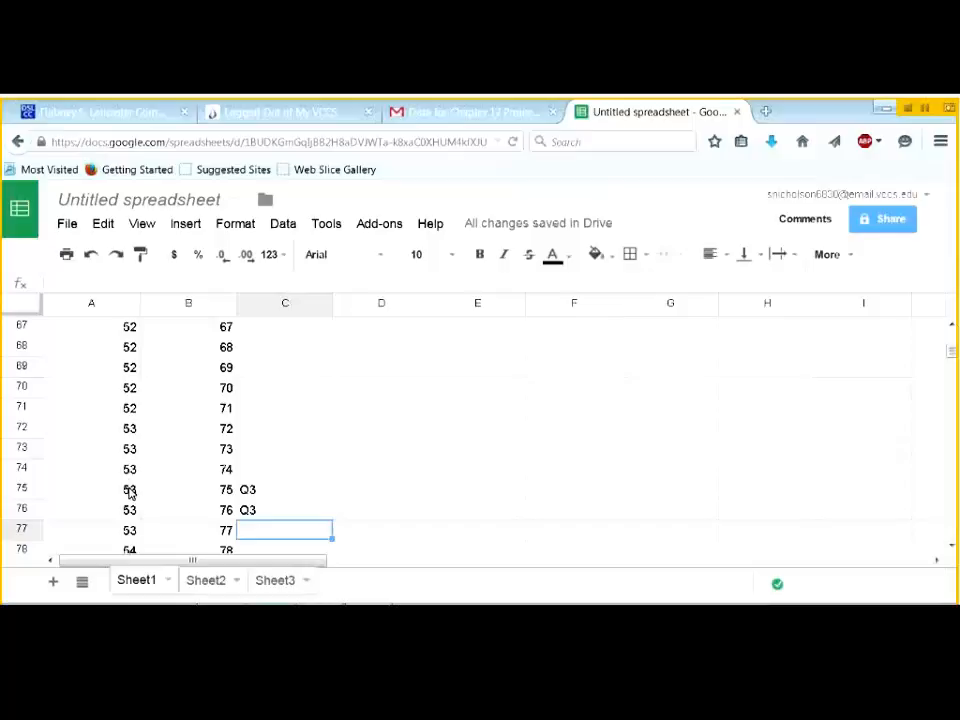
- On Sheet3, label C76 and C77 Q3 and record 53 in D76
left_click(273, 579)
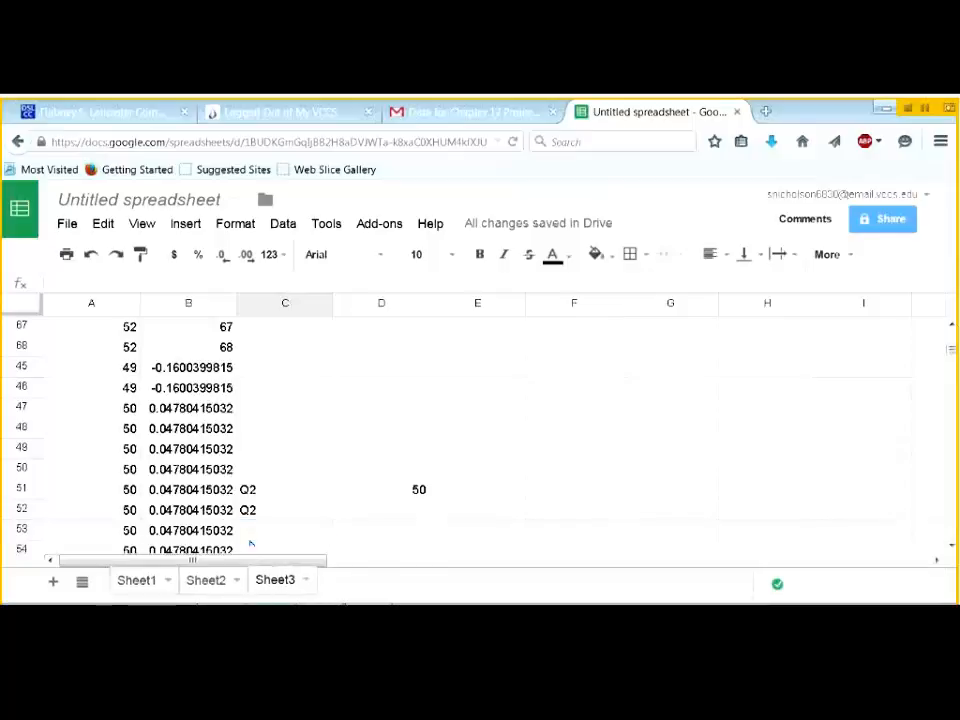
scroll(238, 489, "down", 8)
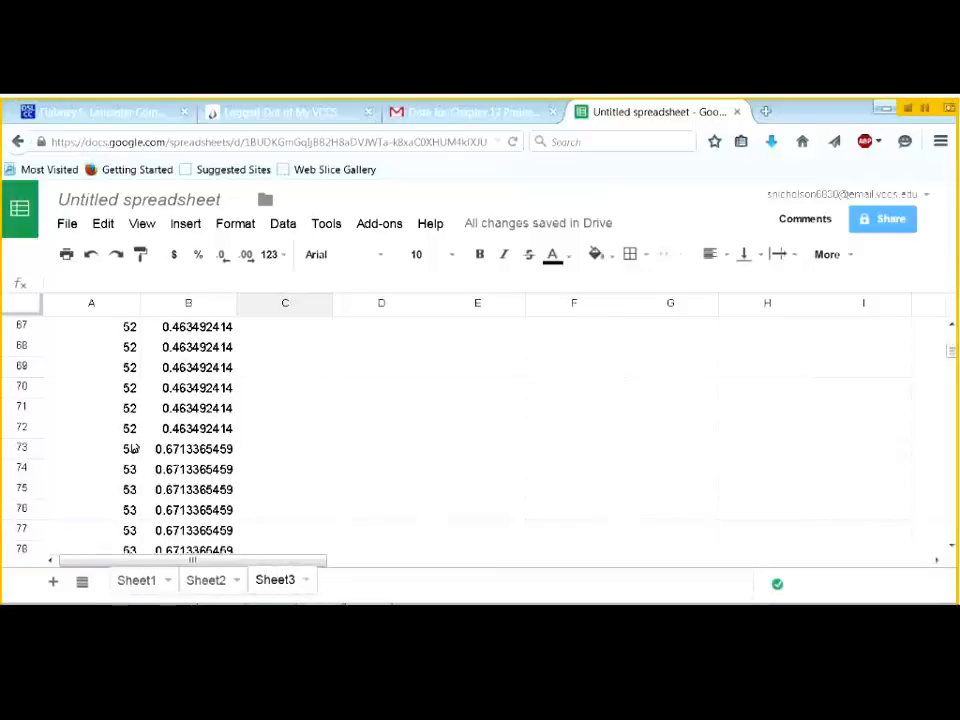
left_click(294, 512)
type("Q3")
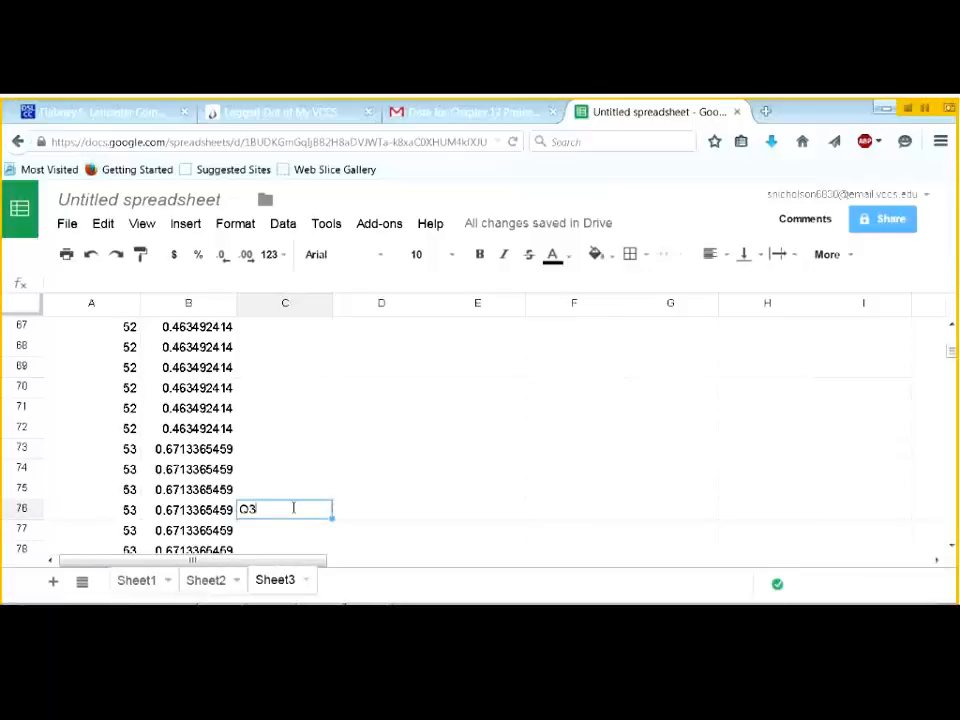
key("Return")
type("Q3")
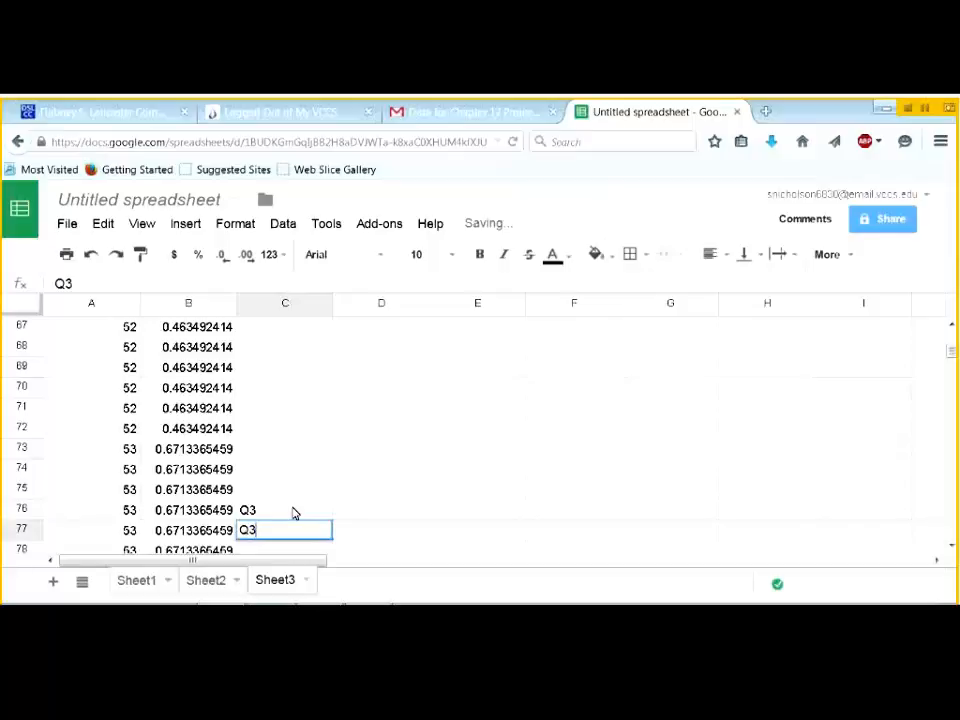
left_click(383, 516)
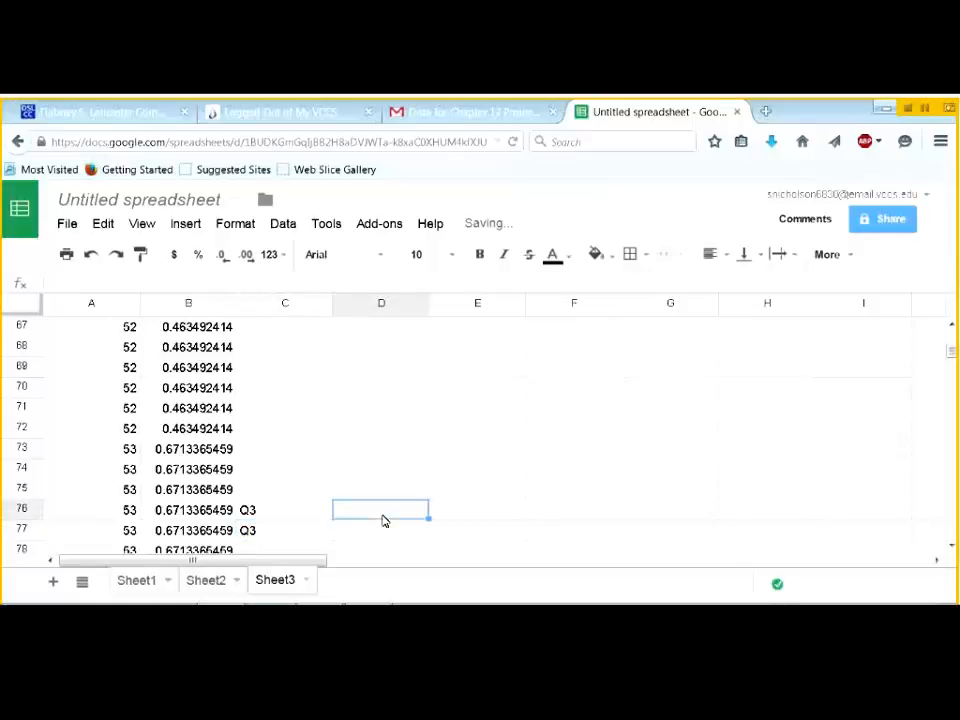
type("53")
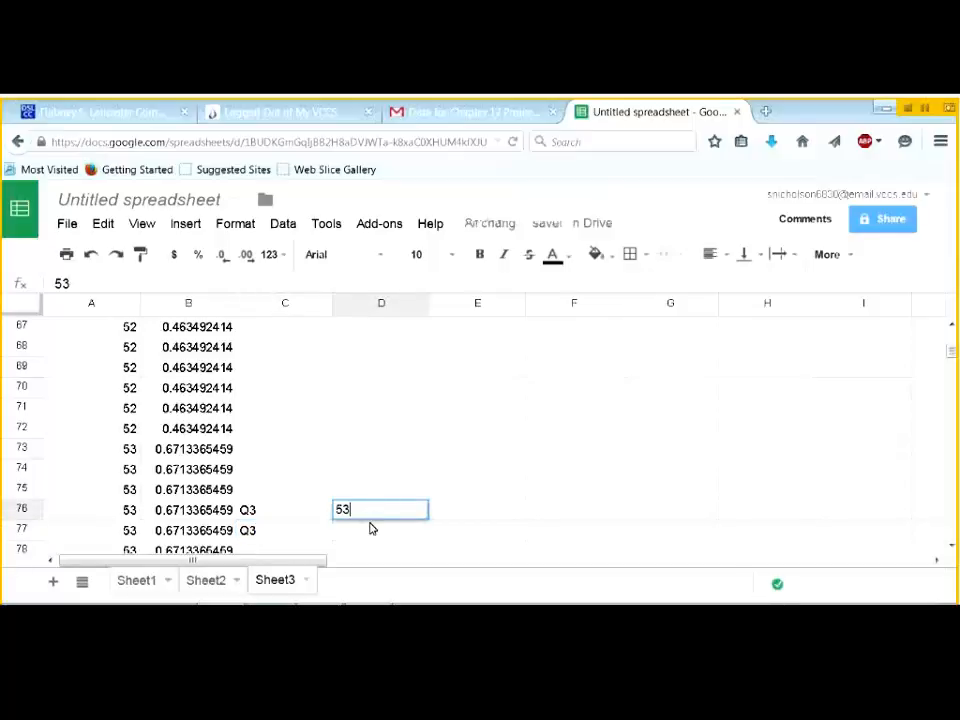
key("Return")
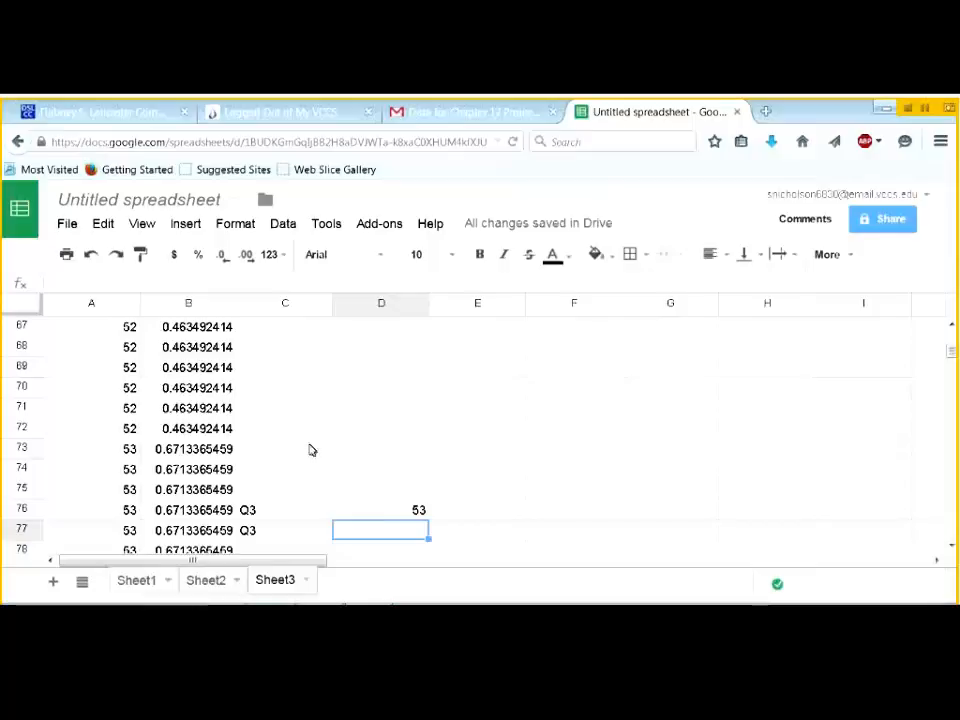
- Scroll through Sheet3 to review the Minimum label and the quartile values in column D
scroll(312, 446, "up", 1)
scroll(313, 446, "up", 10)
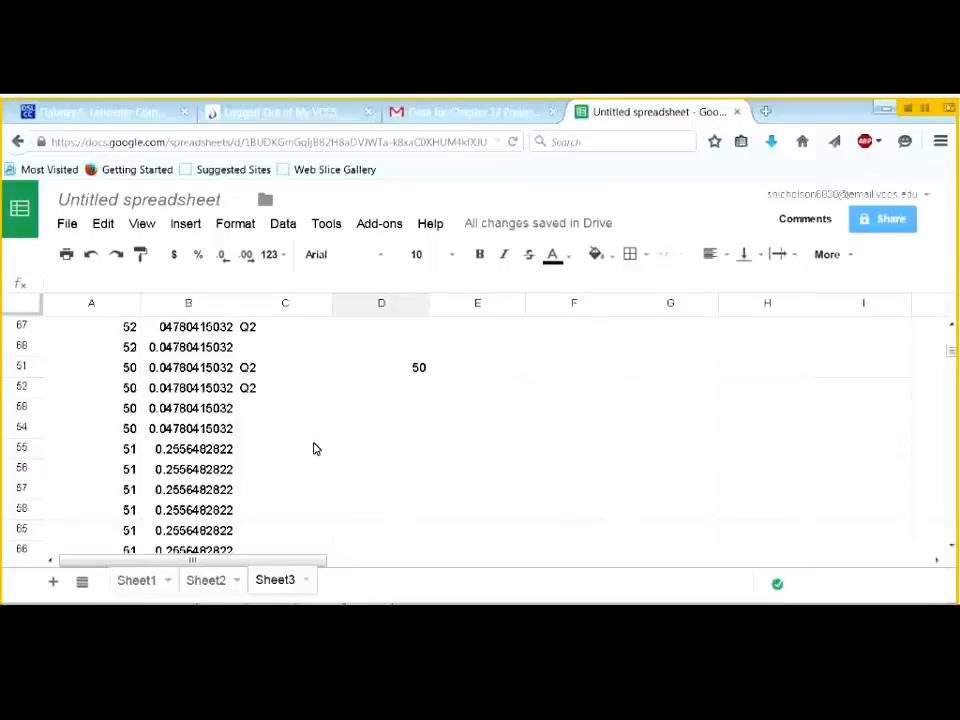
scroll(313, 446, "up", 12)
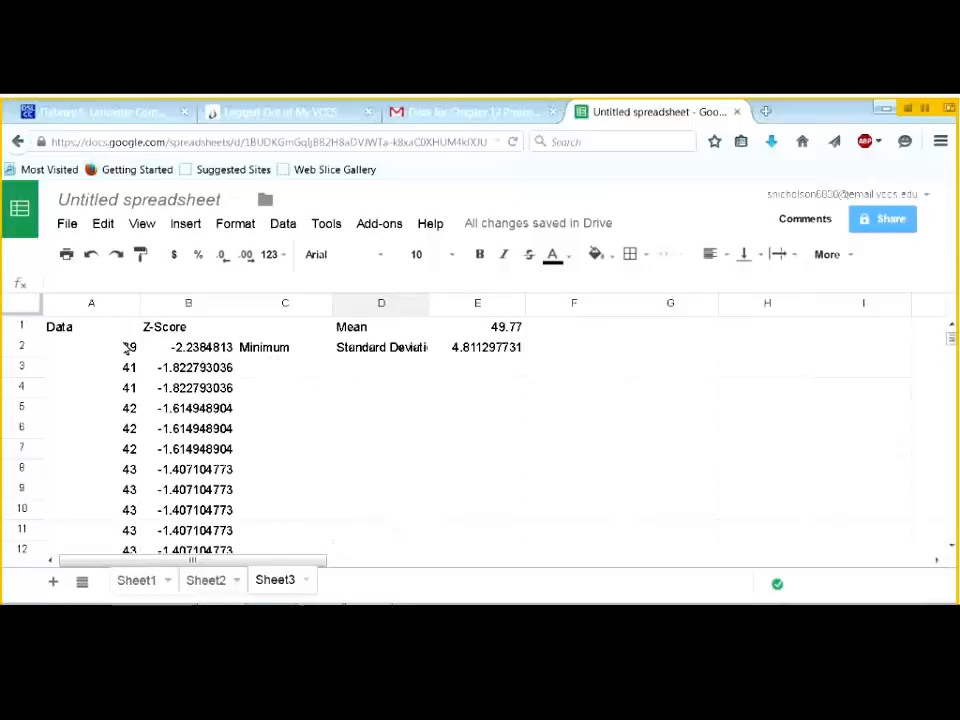
scroll(270, 443, "down", 6)
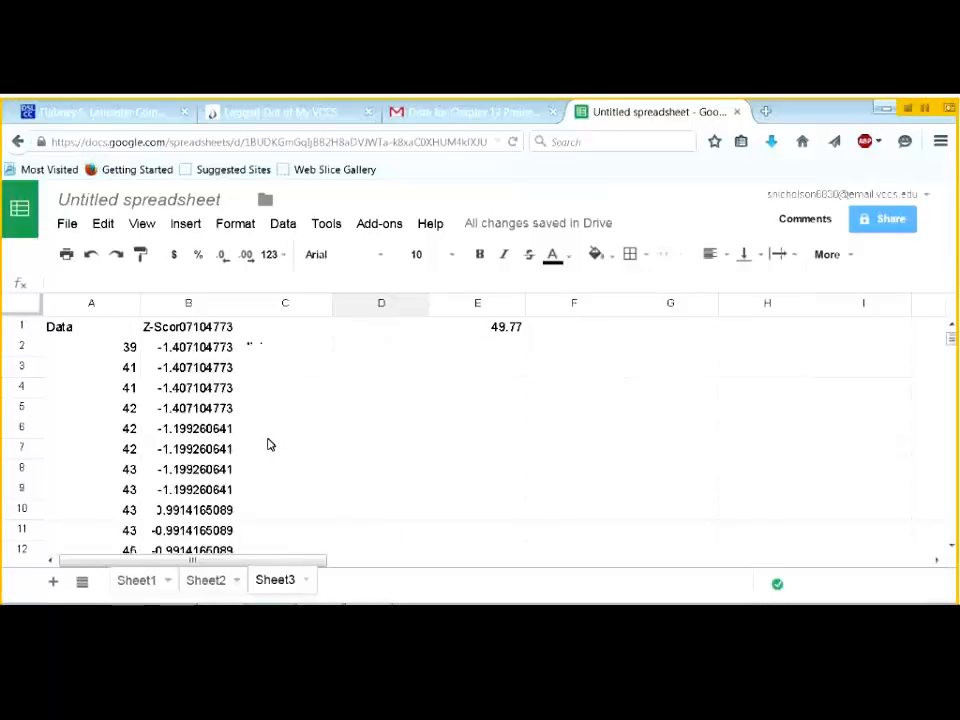
scroll(380, 485, "down", 5)
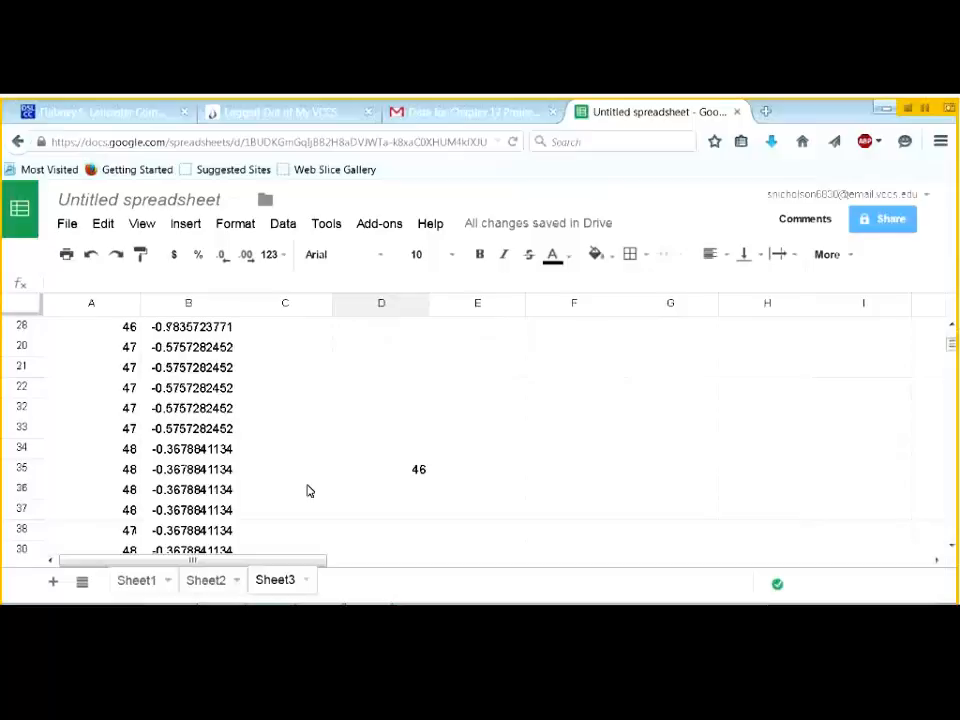
scroll(330, 500, "down", 5)
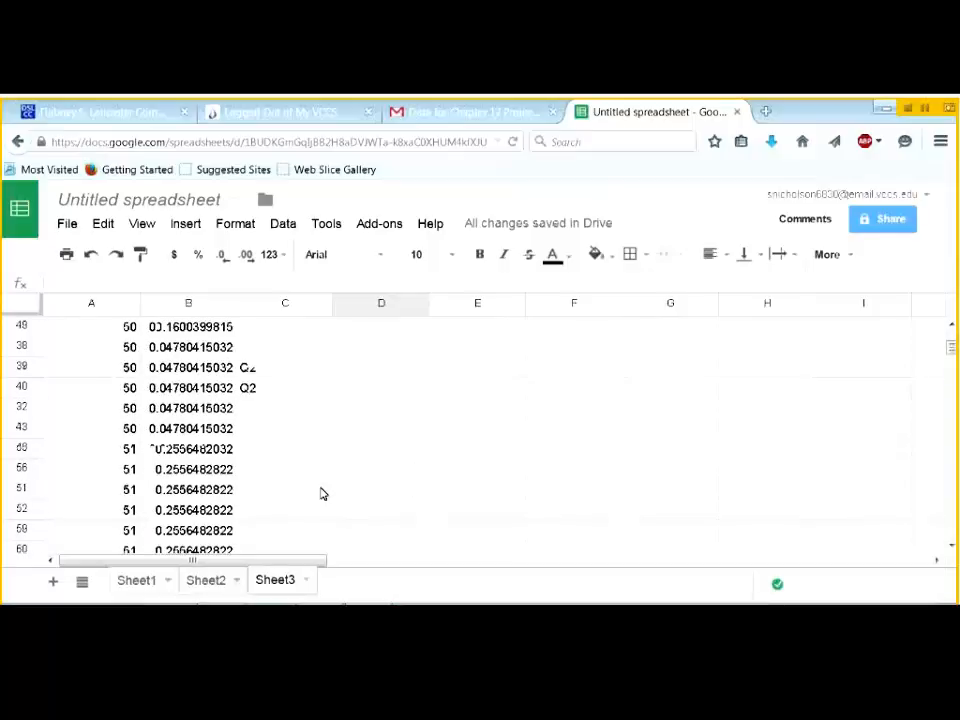
scroll(330, 475, "down", 6)
left_click(364, 463)
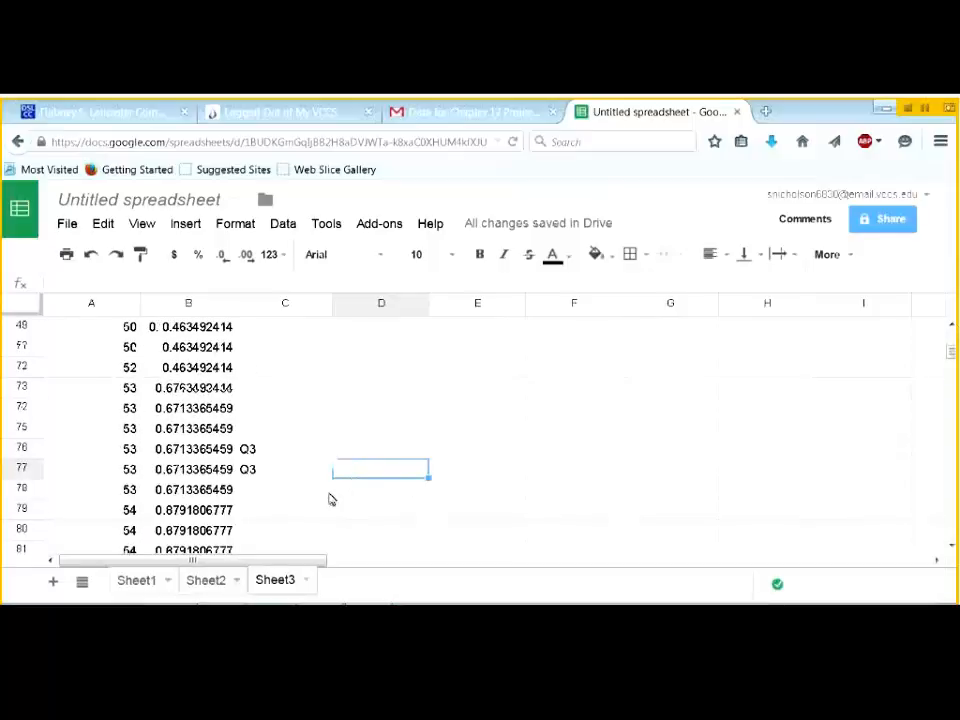
scroll(294, 497, "down", 3)
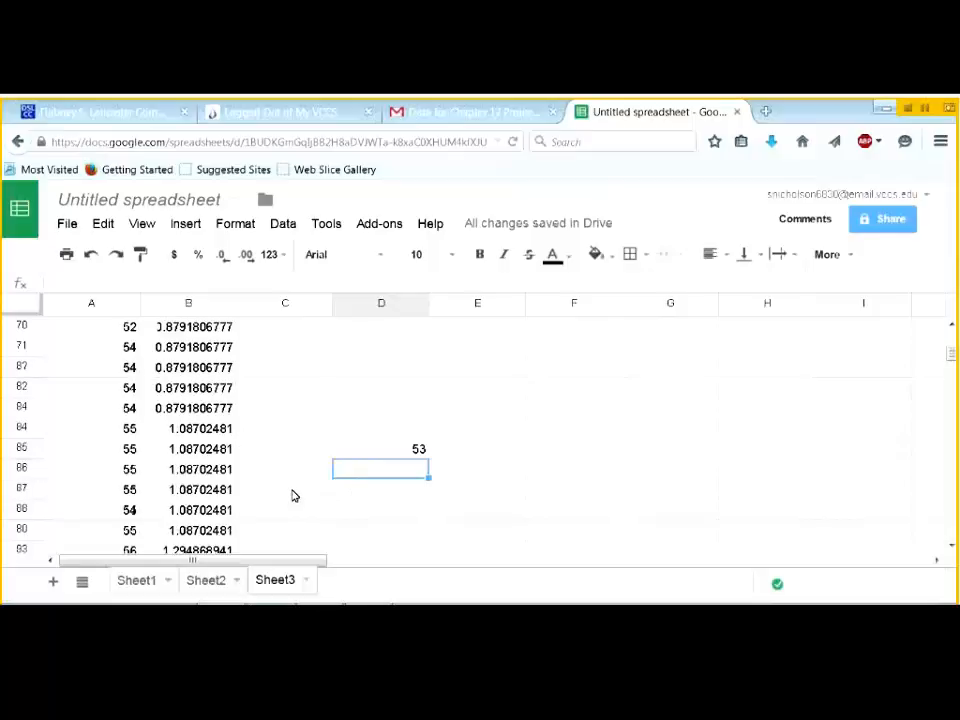
scroll(294, 497, "down", 4)
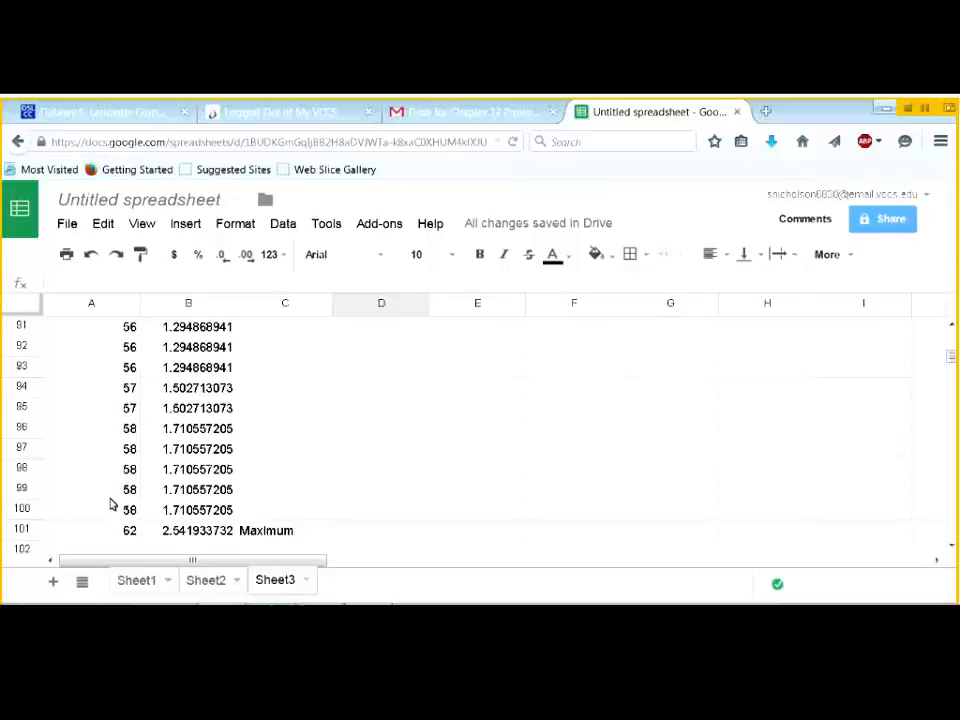
scroll(392, 527, "up", 7)
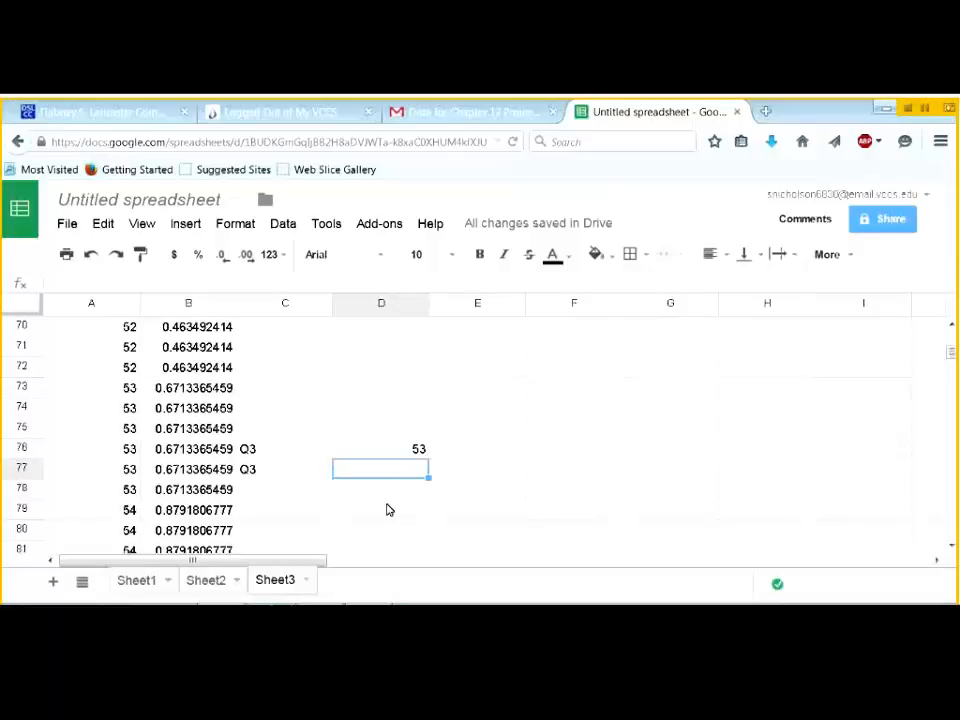
scroll(266, 387, "up", 2)
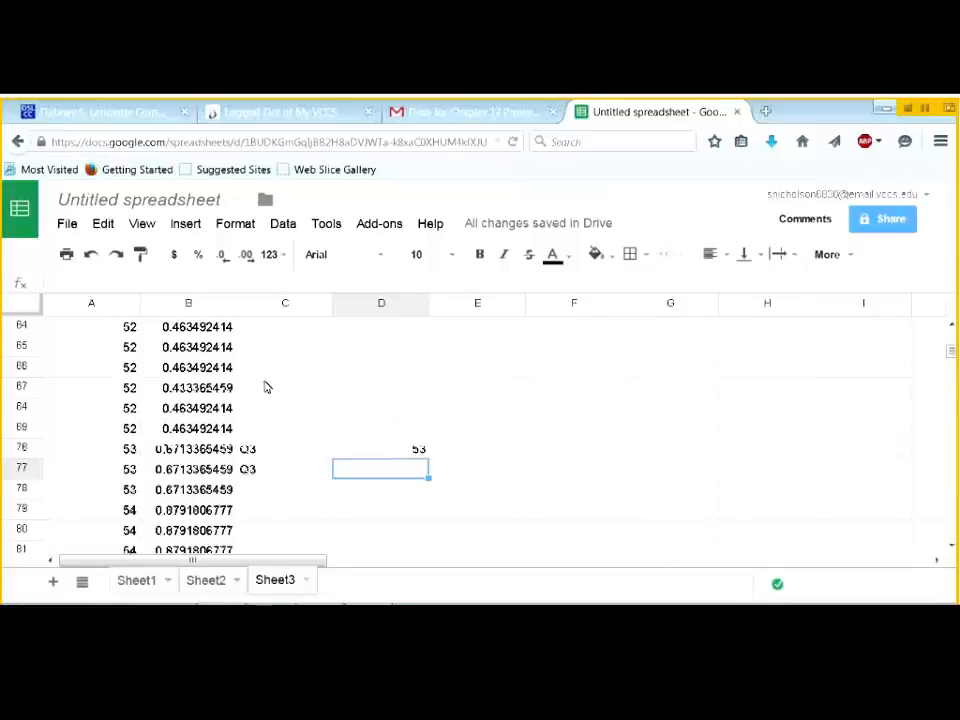
scroll(266, 387, "up", 6)
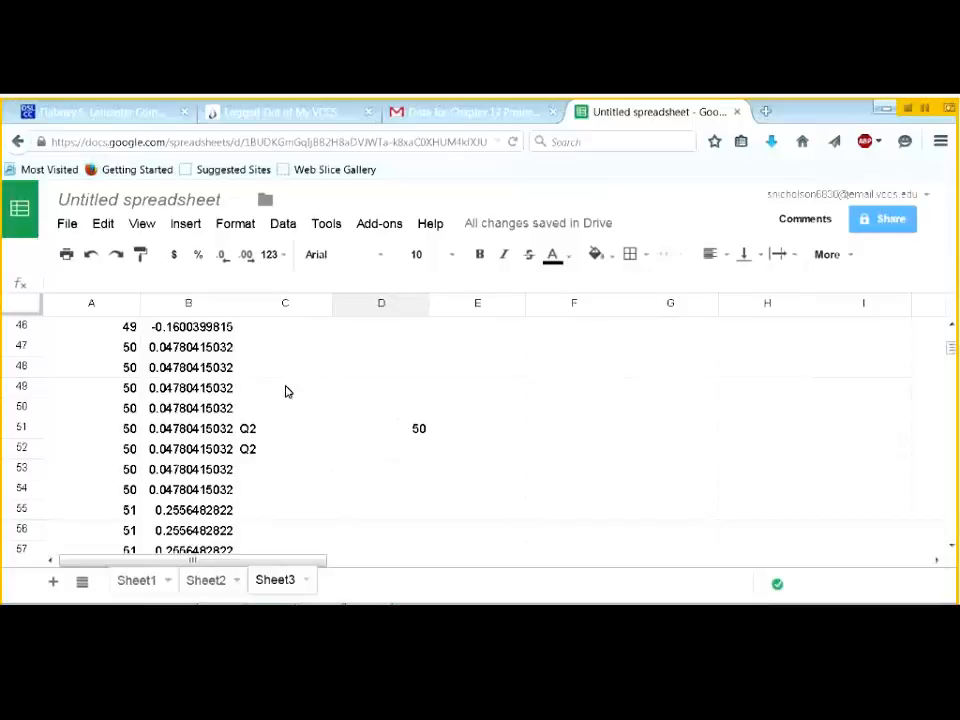
scroll(270, 387, "up", 7)
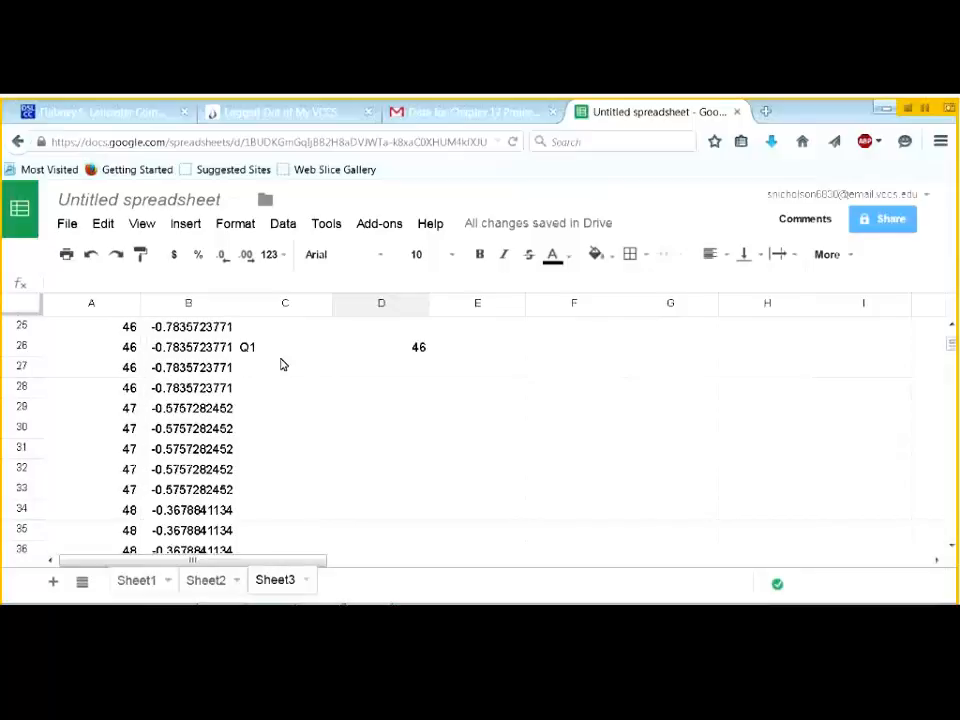
scroll(300, 366, "up", 8)
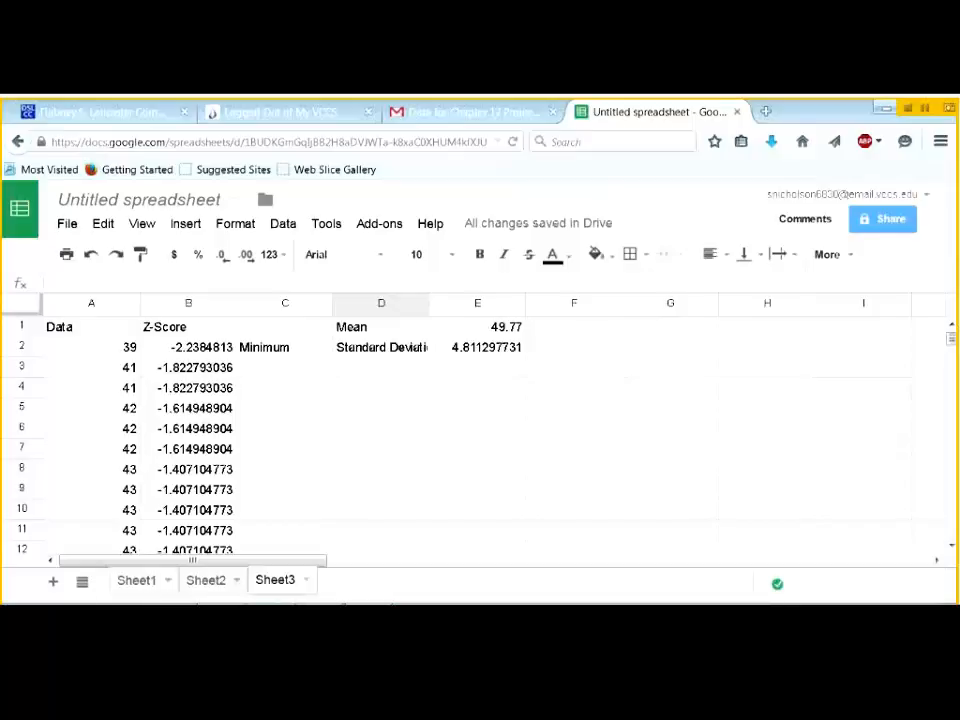
- Copy the column A data values from Sheet3 into A2 of a new Sheet4
left_click_drag(86, 353, 110, 457)
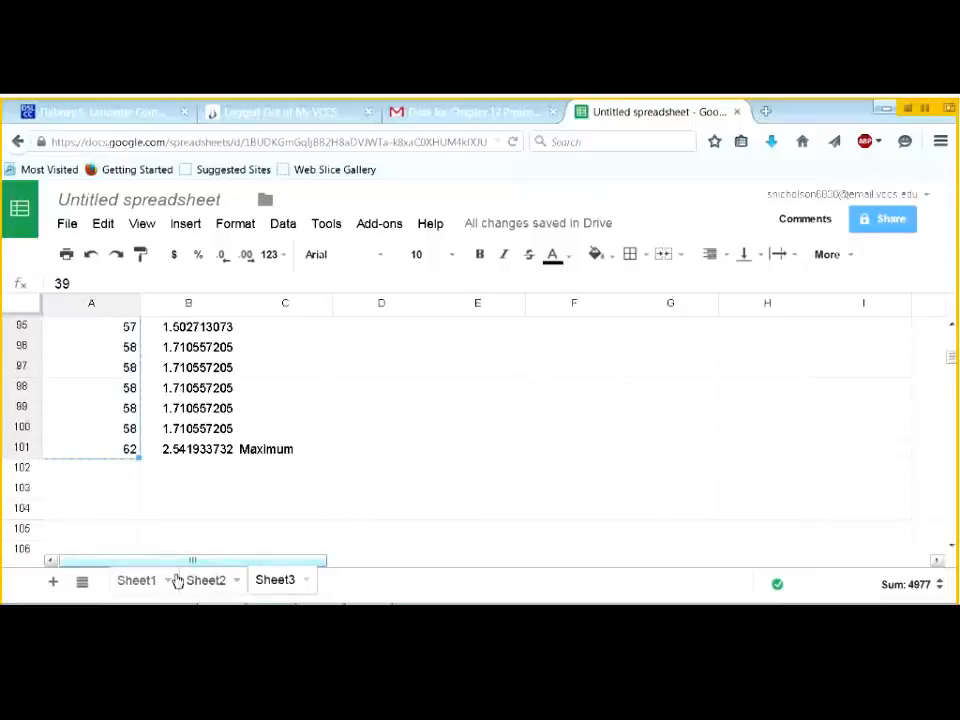
left_click(53, 584)
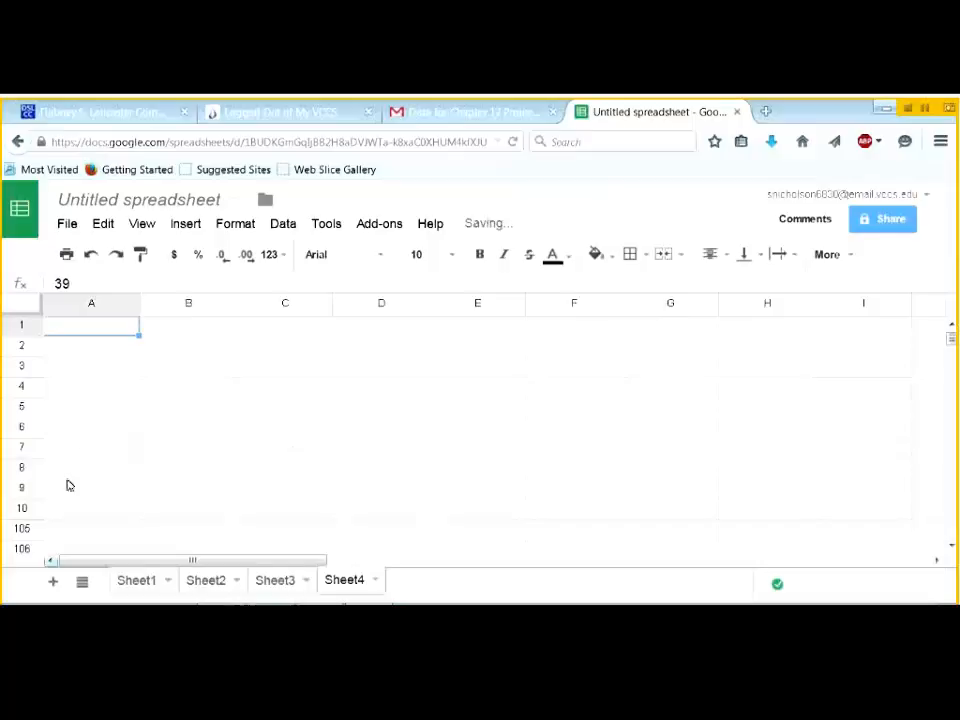
left_click(84, 354)
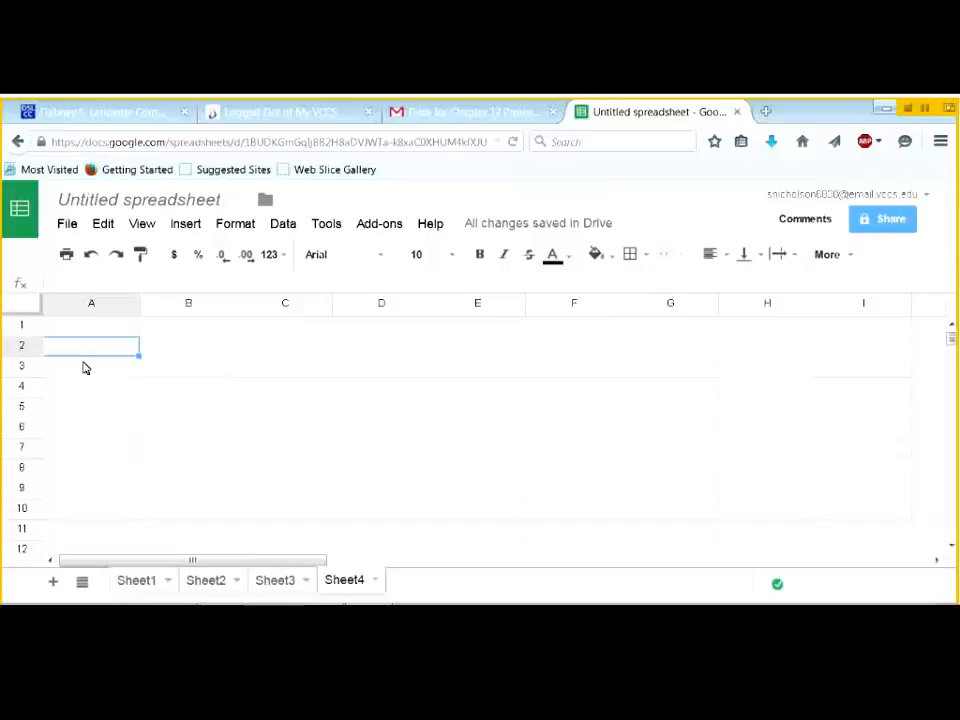
key("ctrl+v")
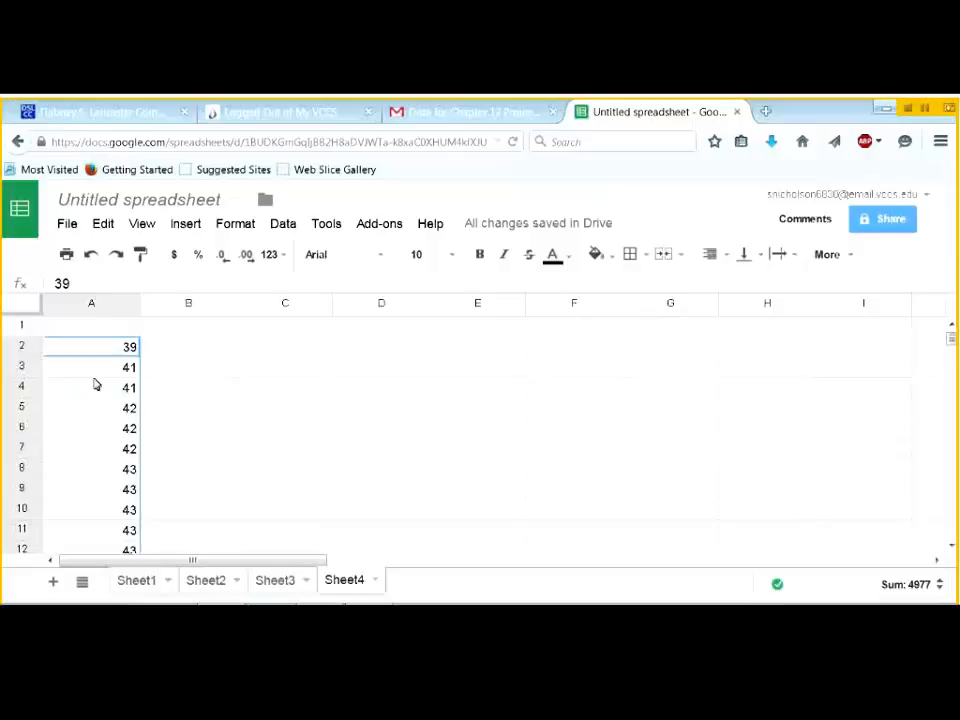
- Check the original data on Sheet3, then return to Sheet4
left_click(278, 584)
scroll(951, 356, "up", 11)
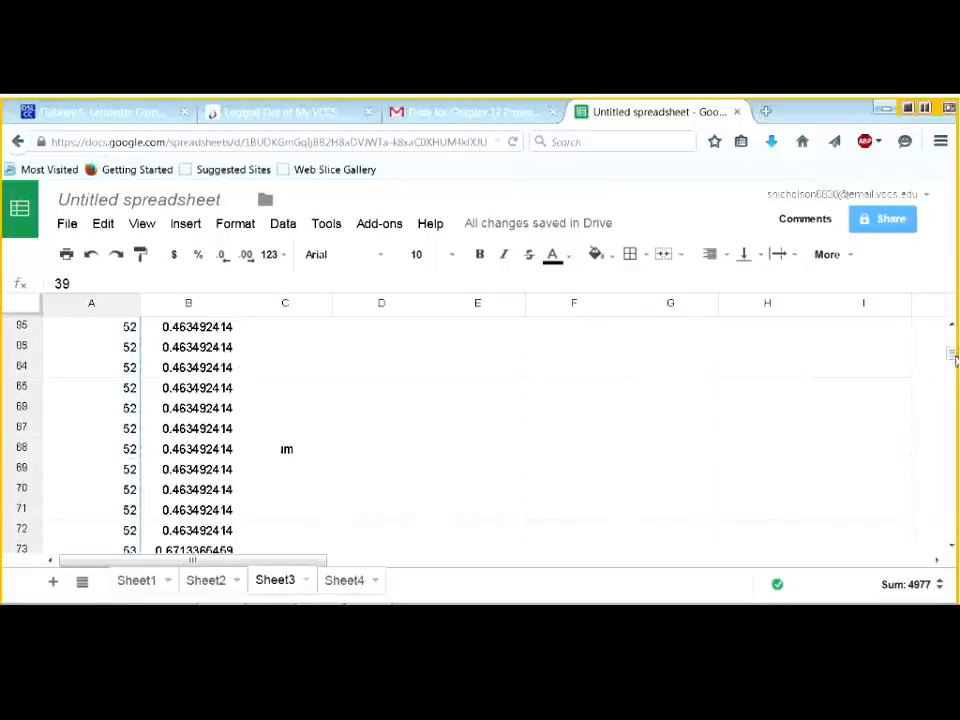
left_click_drag(951, 356, 951, 332)
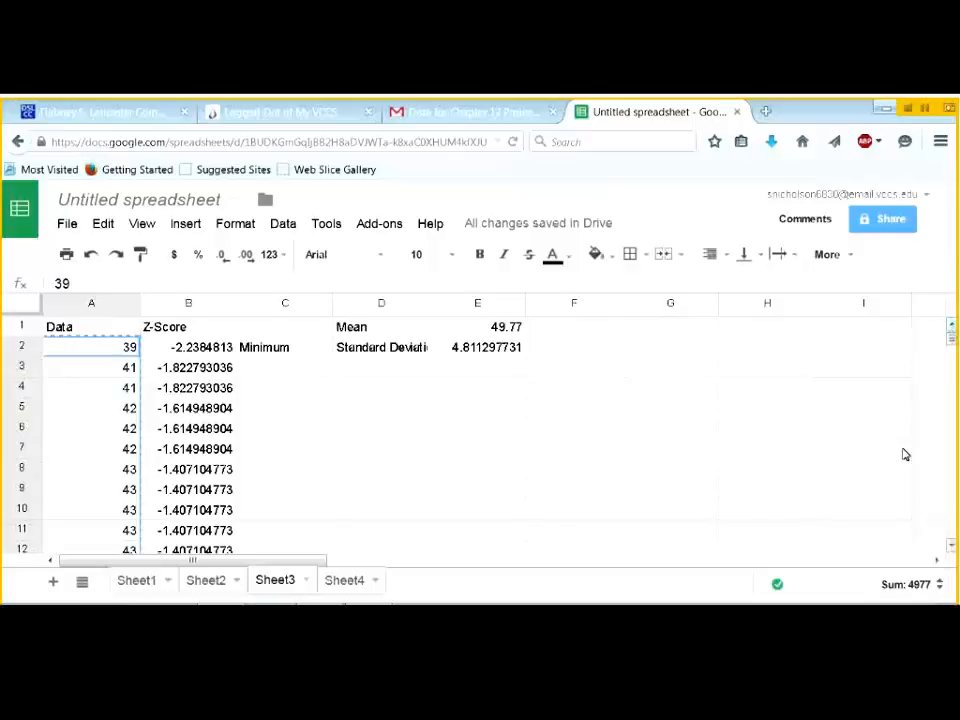
left_click(338, 577)
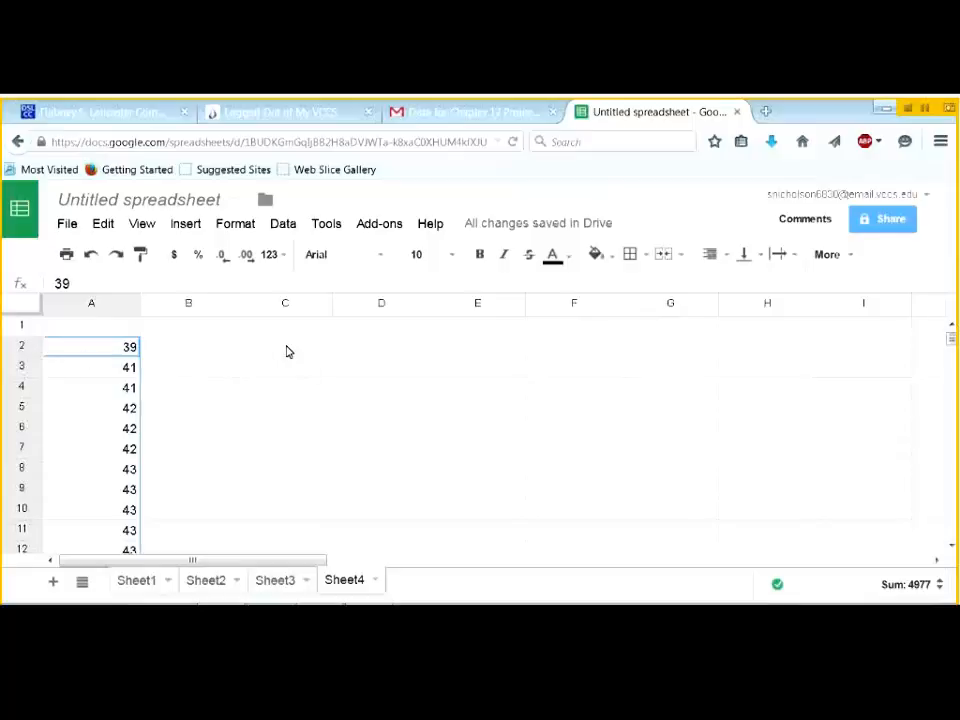
left_click(367, 229)
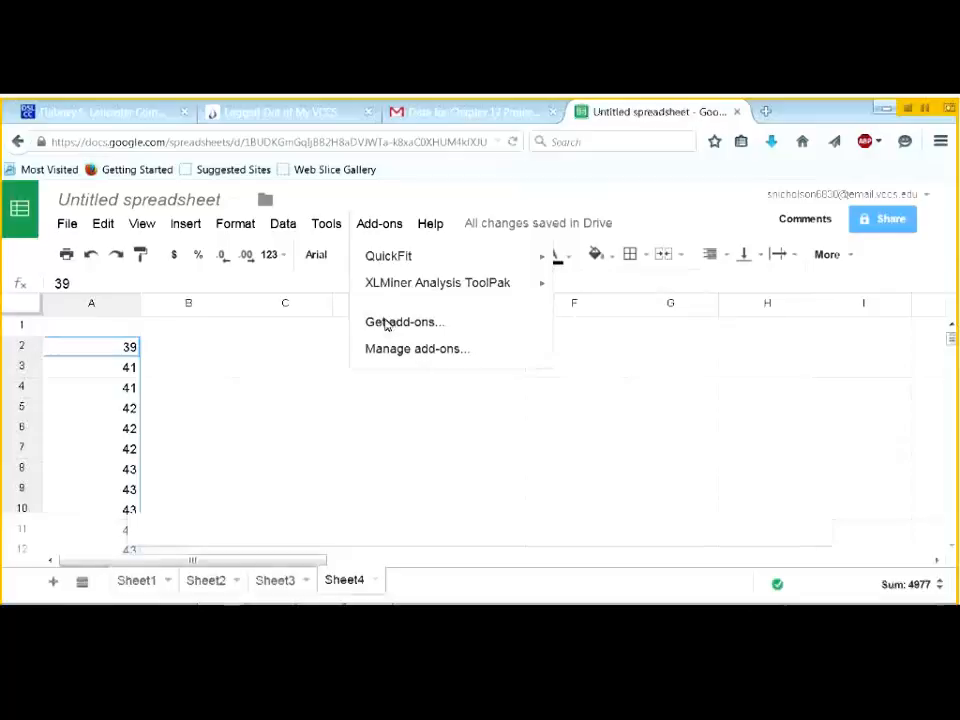
left_click(387, 325)
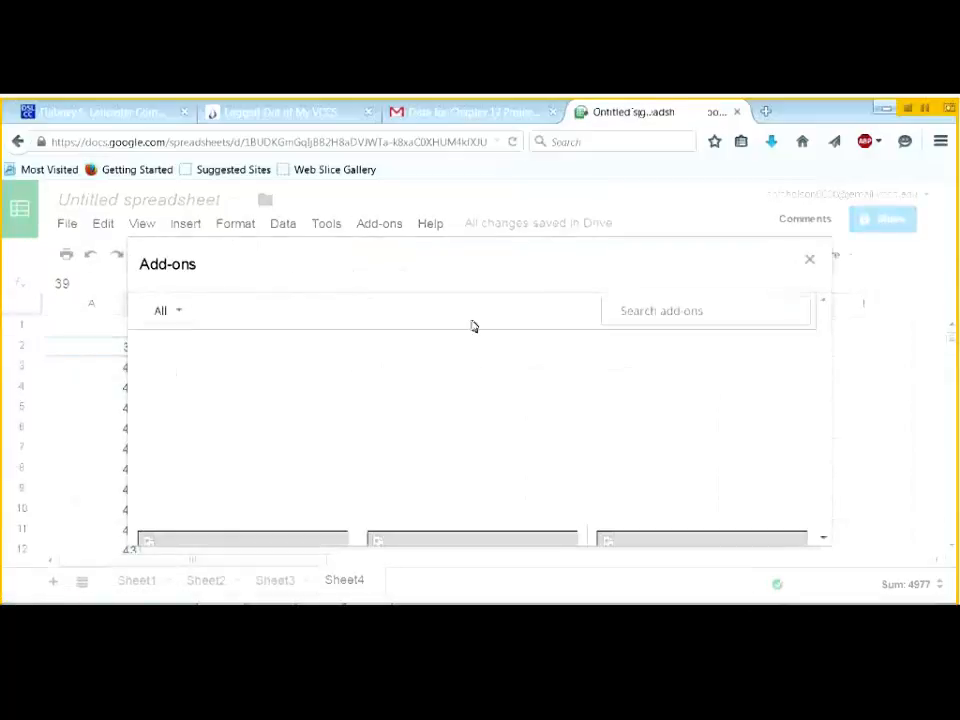
left_click(613, 311)
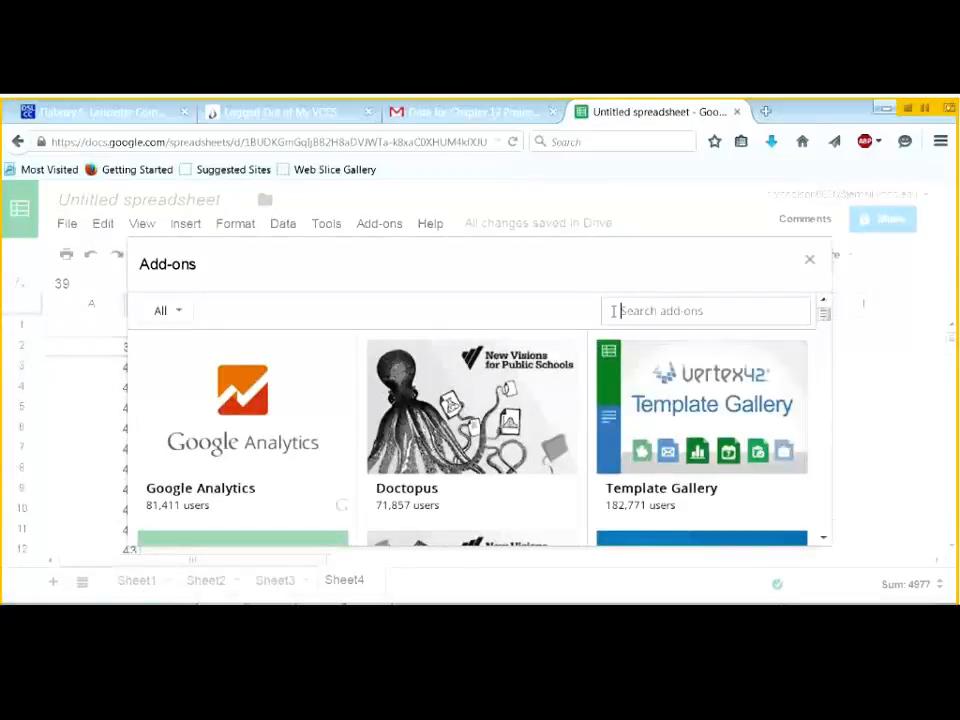
type("histogram")
key("Return")
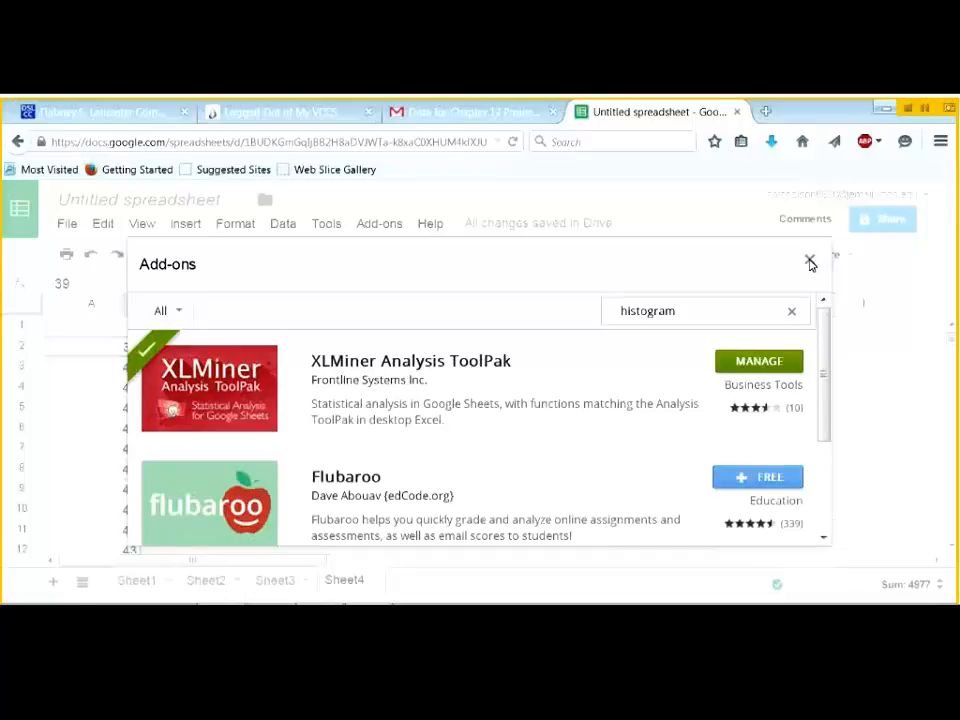
left_click(810, 262)
left_click(374, 226)
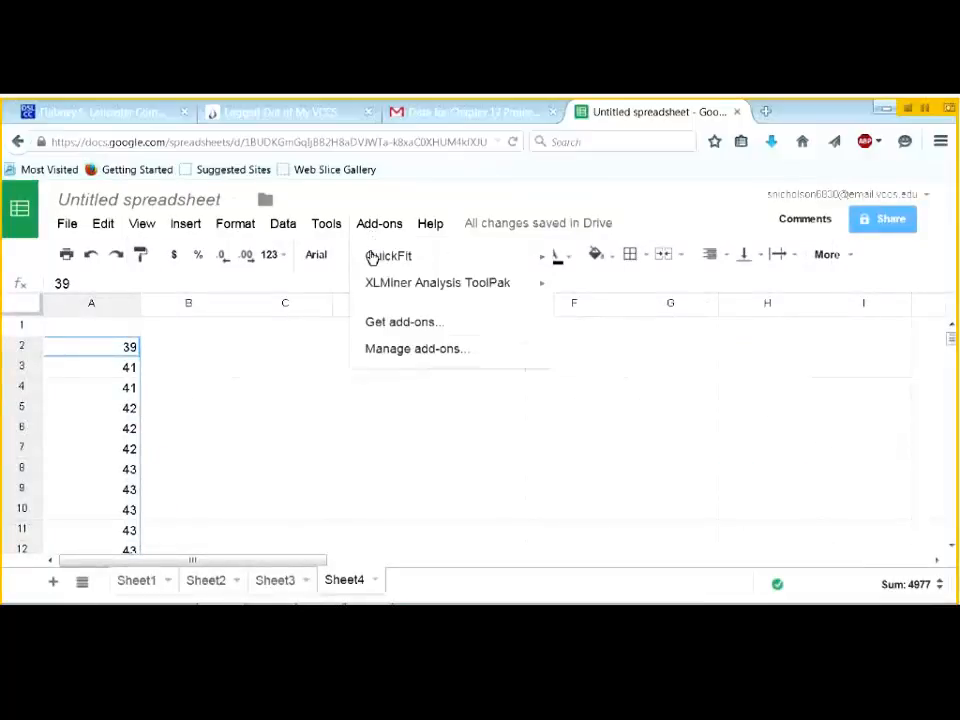
mouse_move(378, 287)
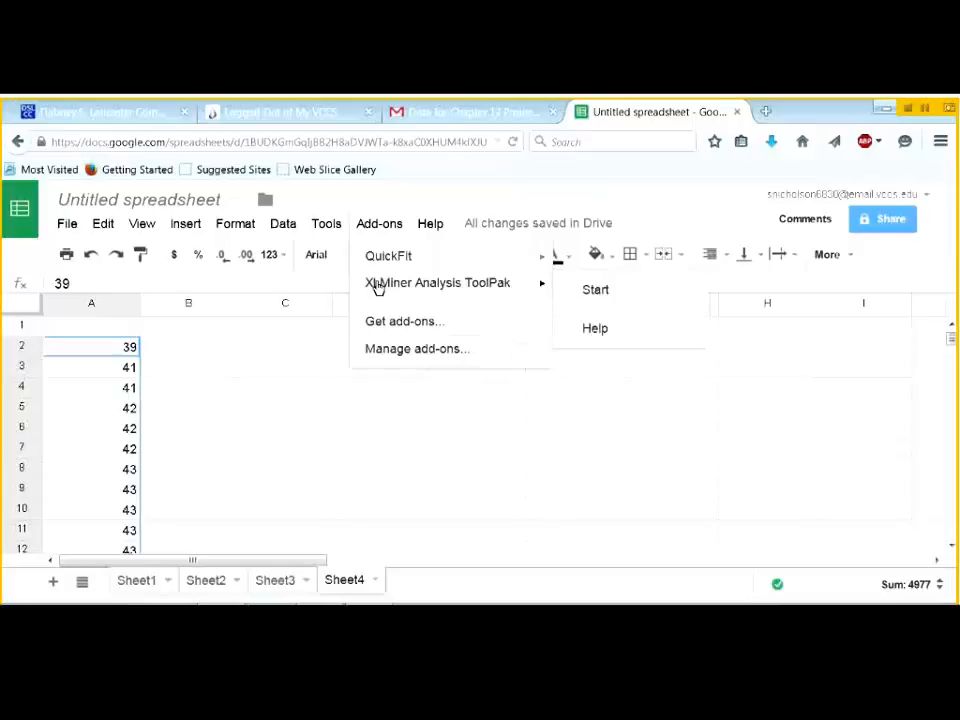
left_click(302, 372)
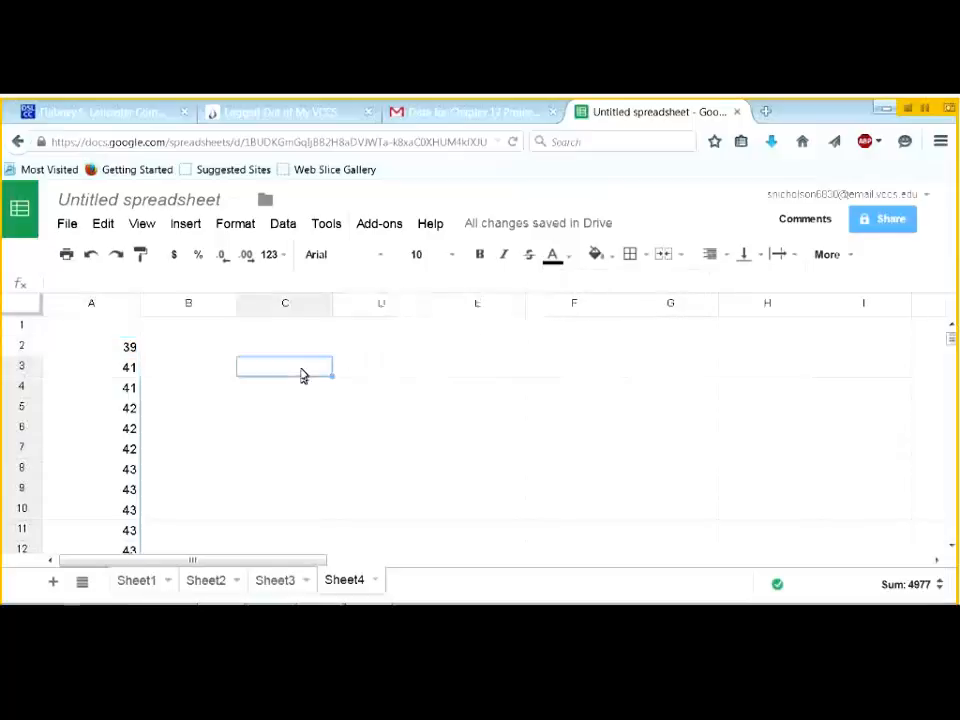
- Add the column headings Data and Classes on Sheet4
left_click(120, 326)
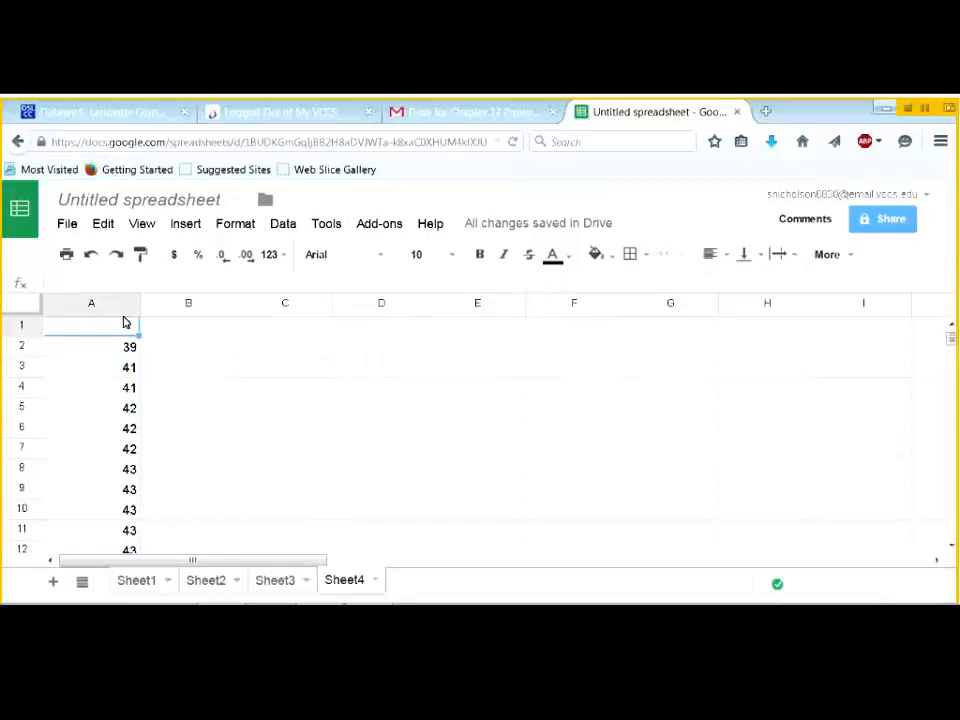
type("Data")
key("Tab")
key("Tab")
key("Tab")
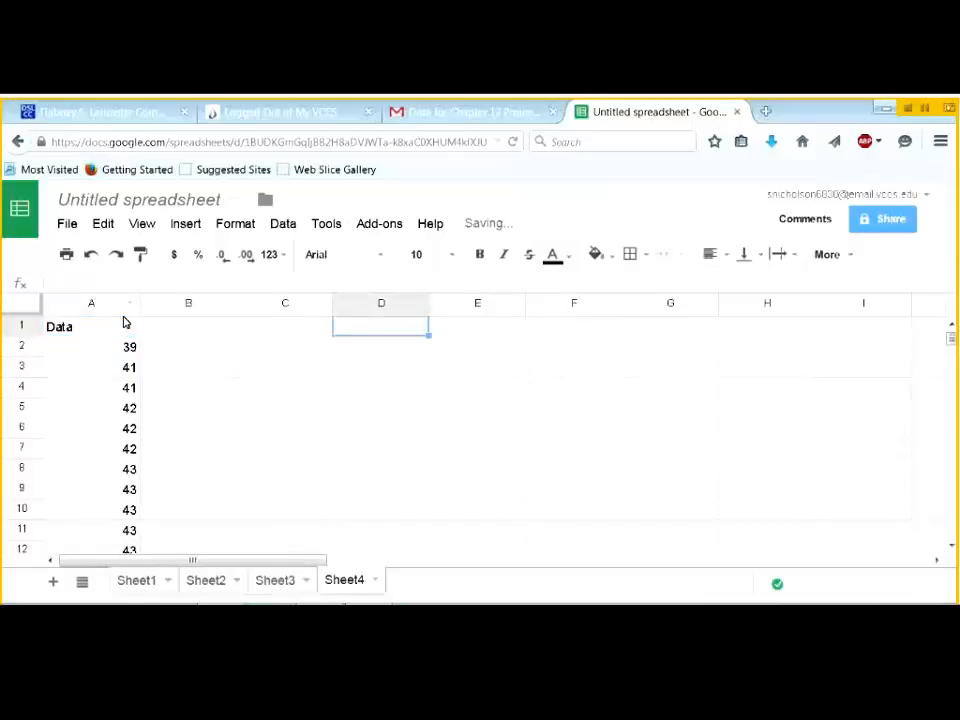
key("Left")
type("C")
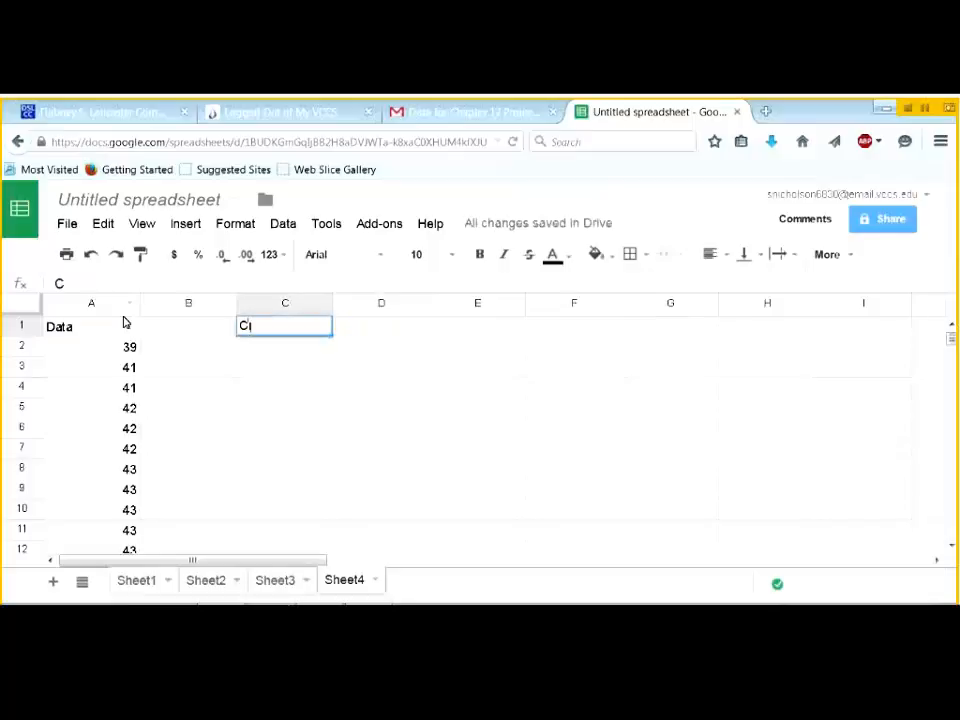
type("lasses")
key("Return")
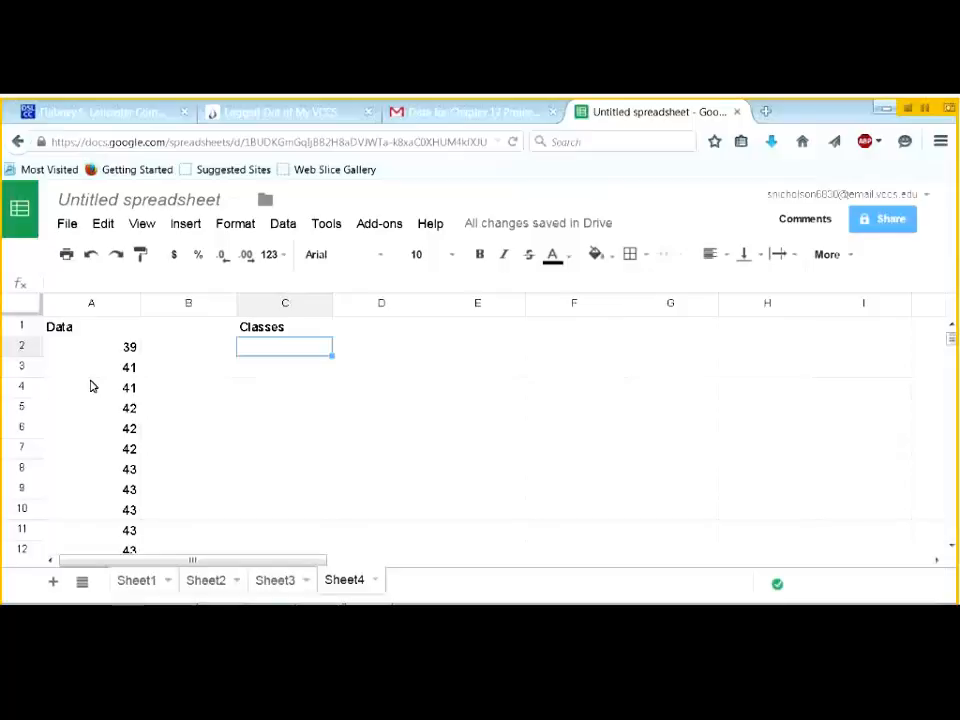
- List the first class bins: less than 40, then 41 and 42 through 49 and 50
type("less than ")
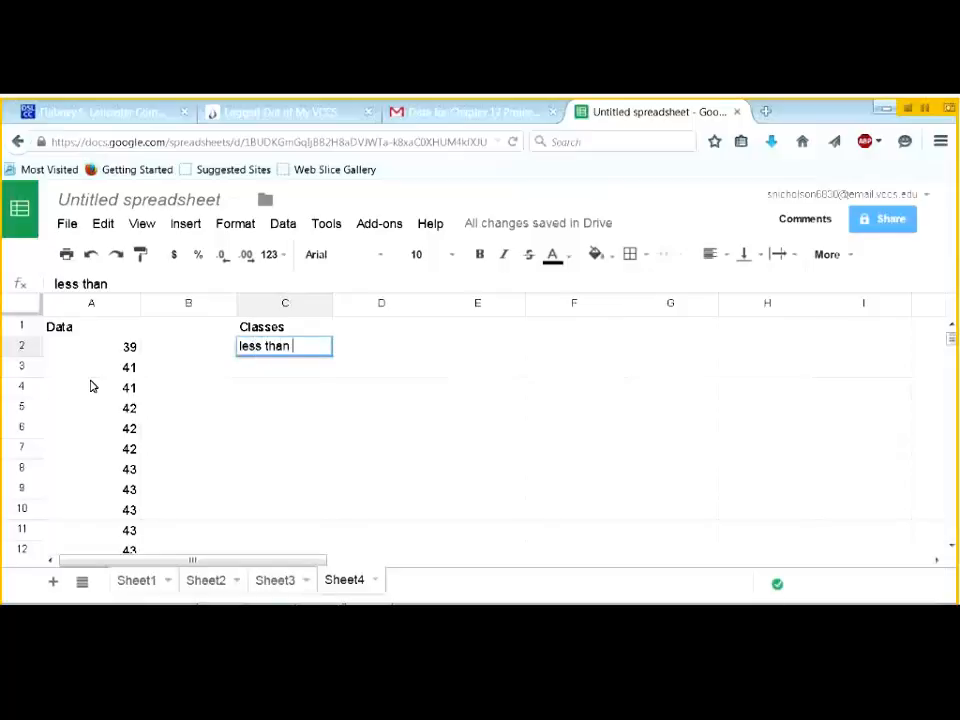
type("40")
key("Return")
type("40-42")
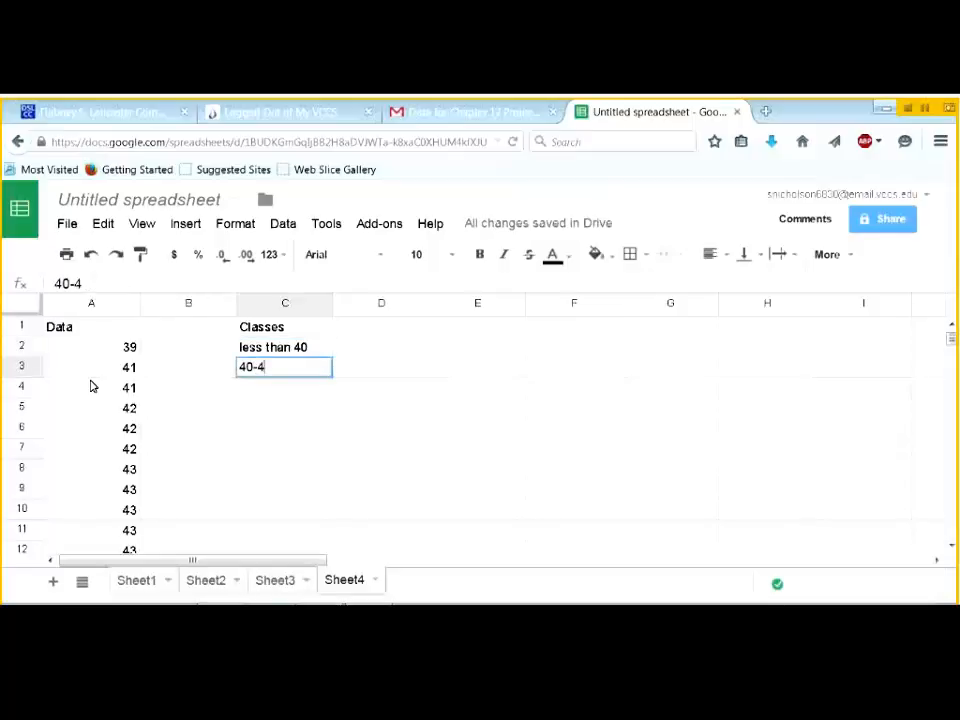
key("BackSpace")
key("BackSpace")
key("BackSpace")
key("BackSpace")
type("1 and 42")
key("Return")
type("43 and 44")
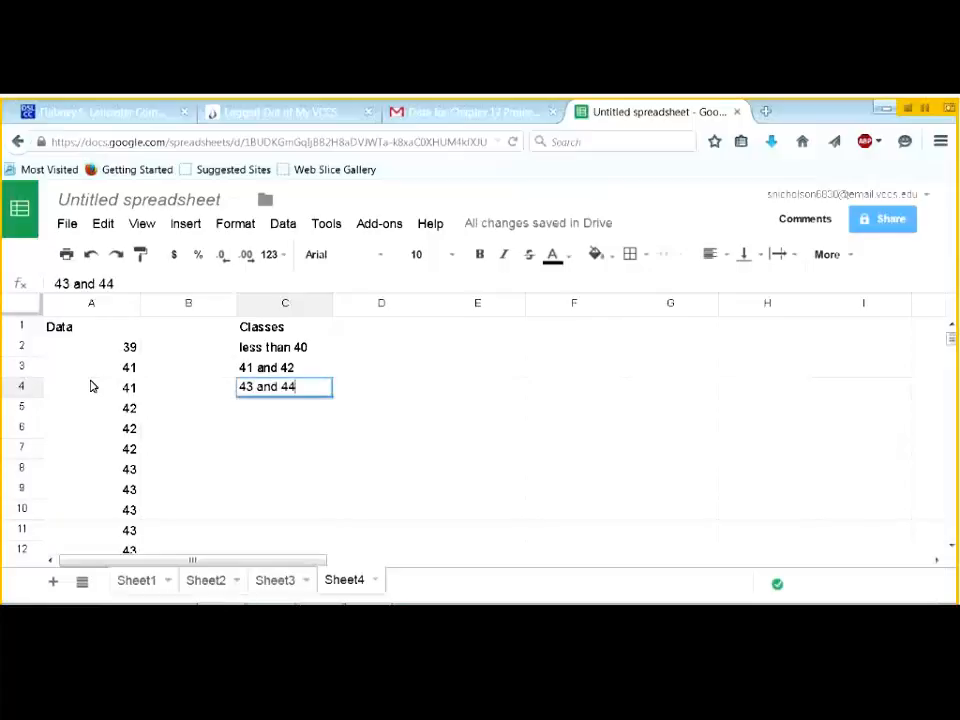
key("Return")
type("45 and 46")
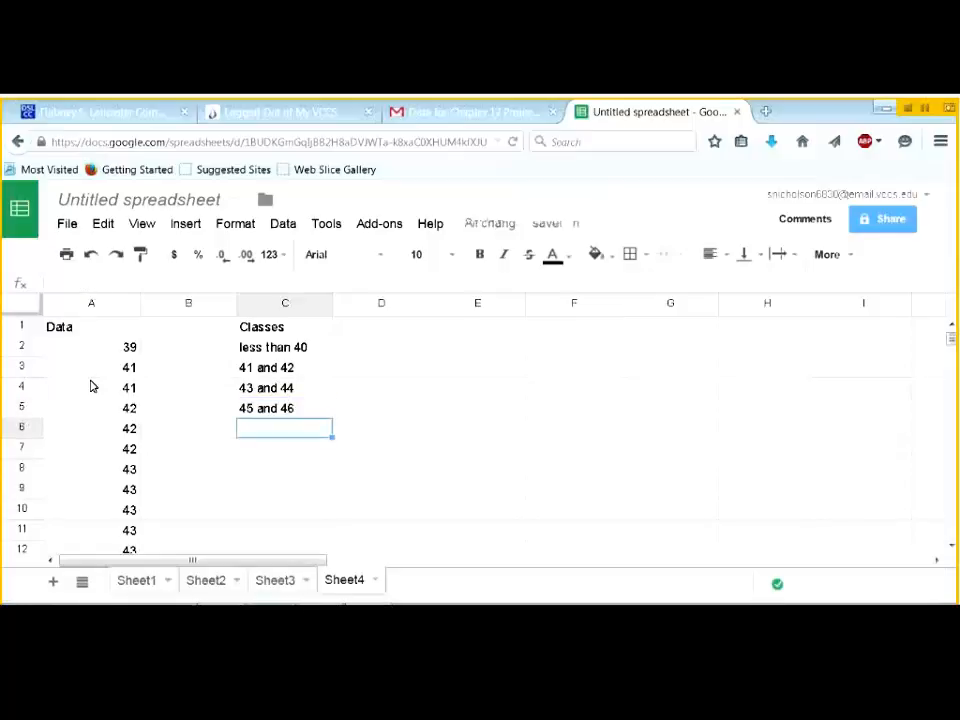
type("47 and 48")
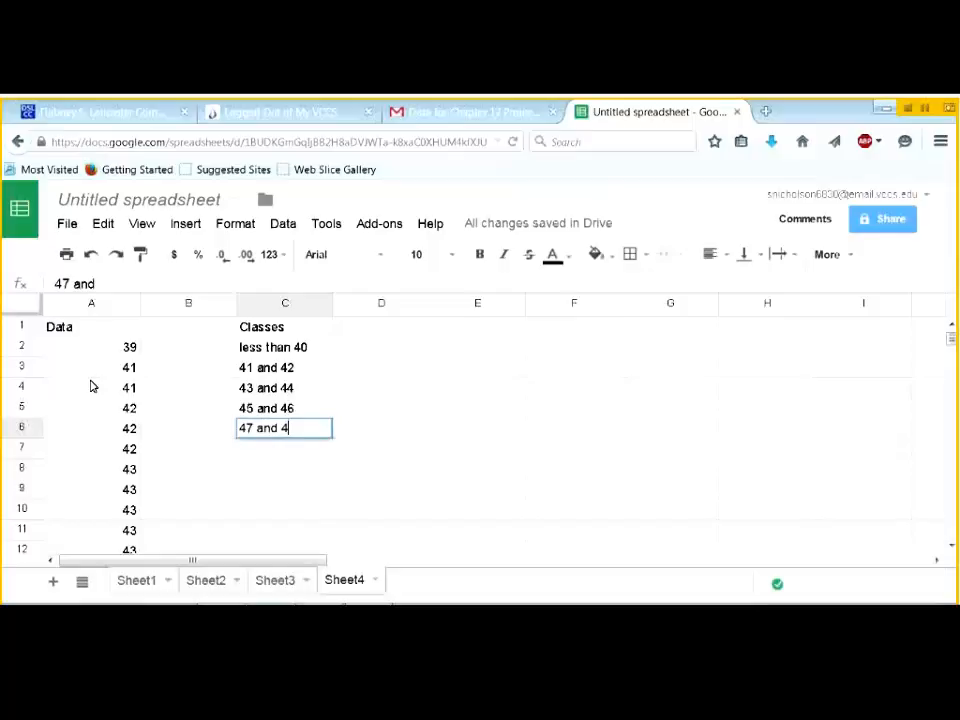
key("Return")
type("49 an")
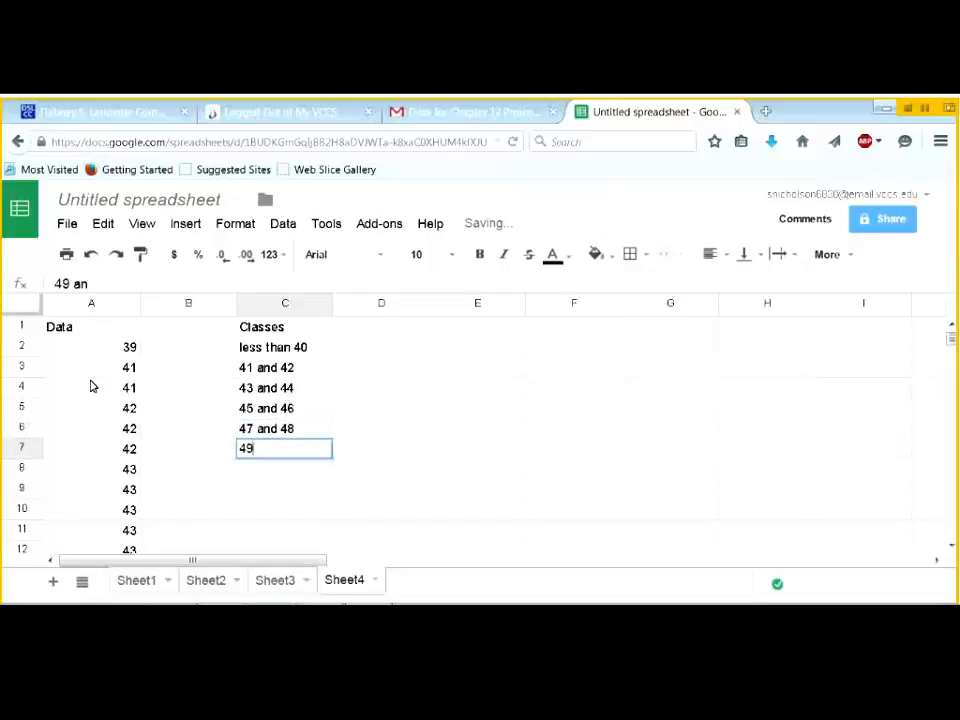
type("d 50")
key("Return")
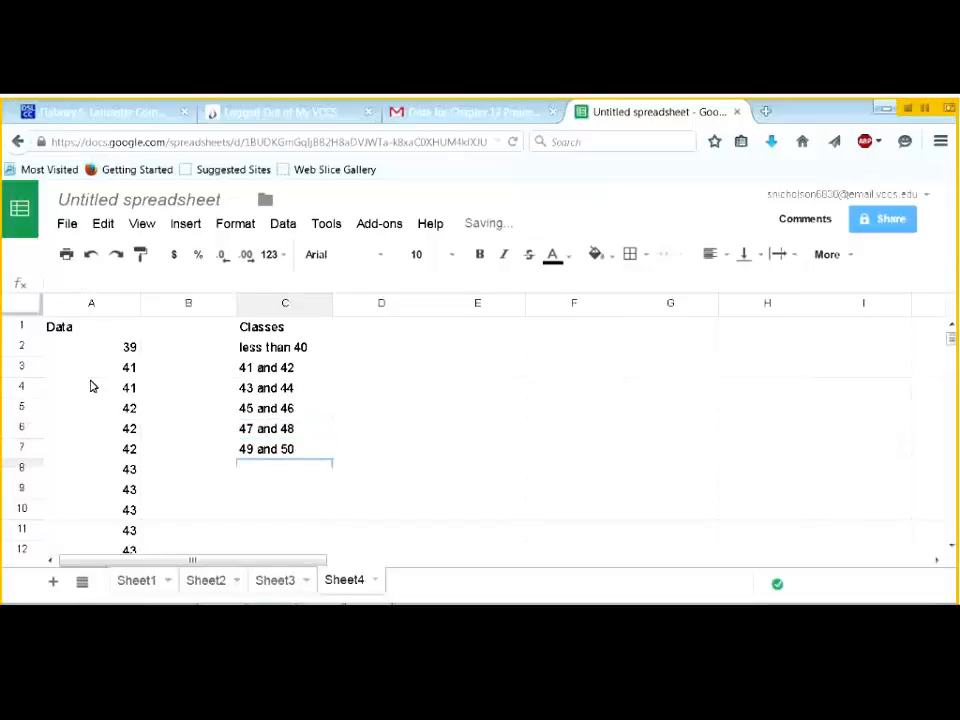
- Continue the class bins from 51 and 52 through 61 and 62
type("51 and")
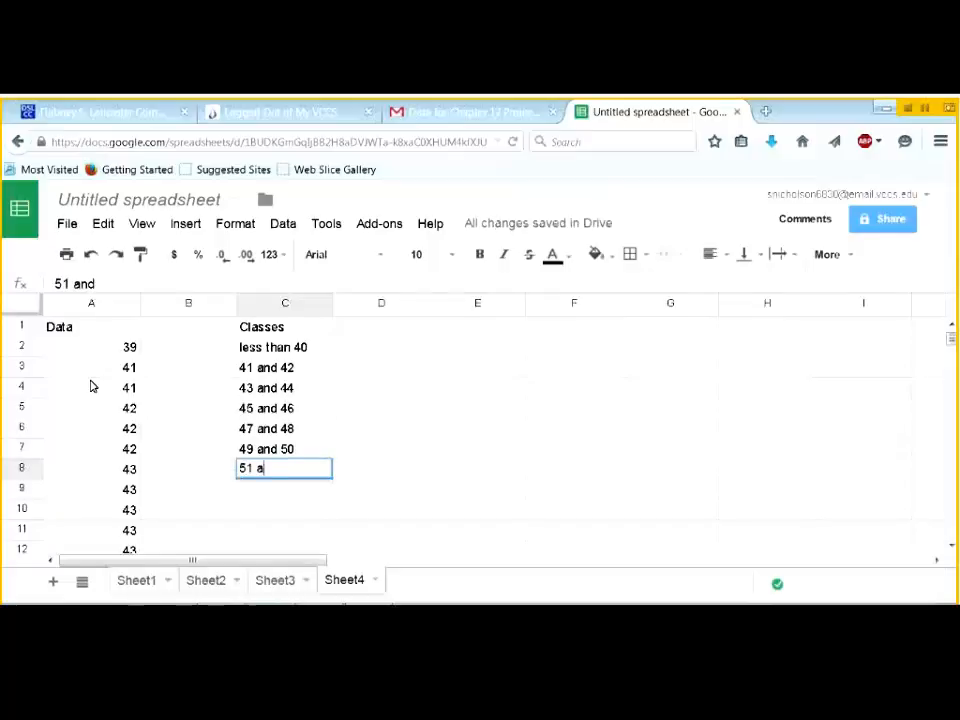
type(" 42")
key("Return")
type("52")
key("BackSpace")
type("3 and")
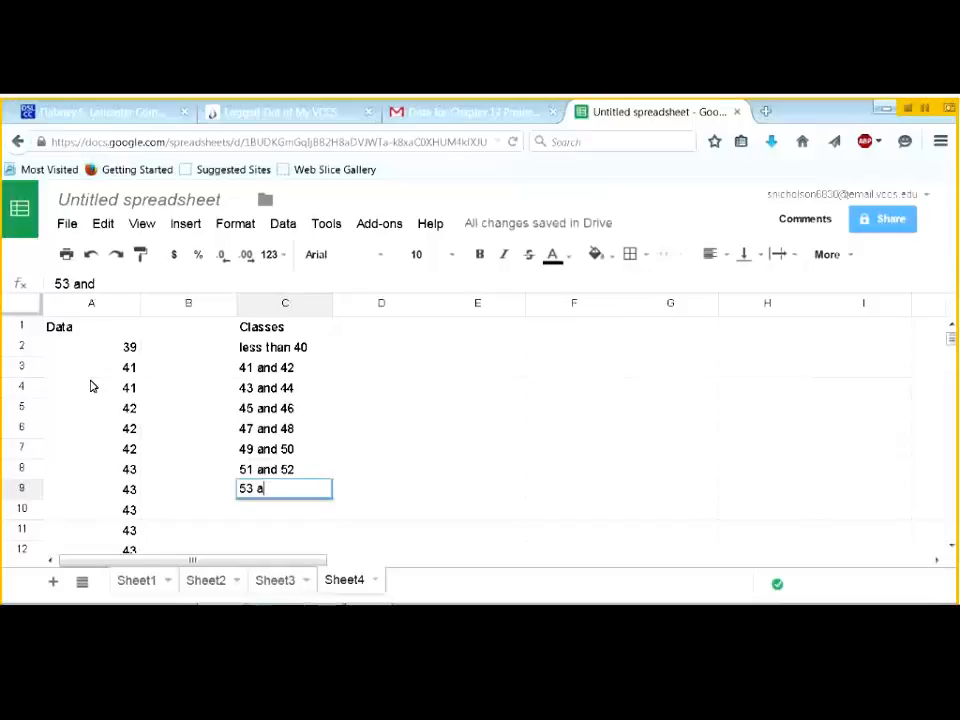
type(" 54")
key("Return")
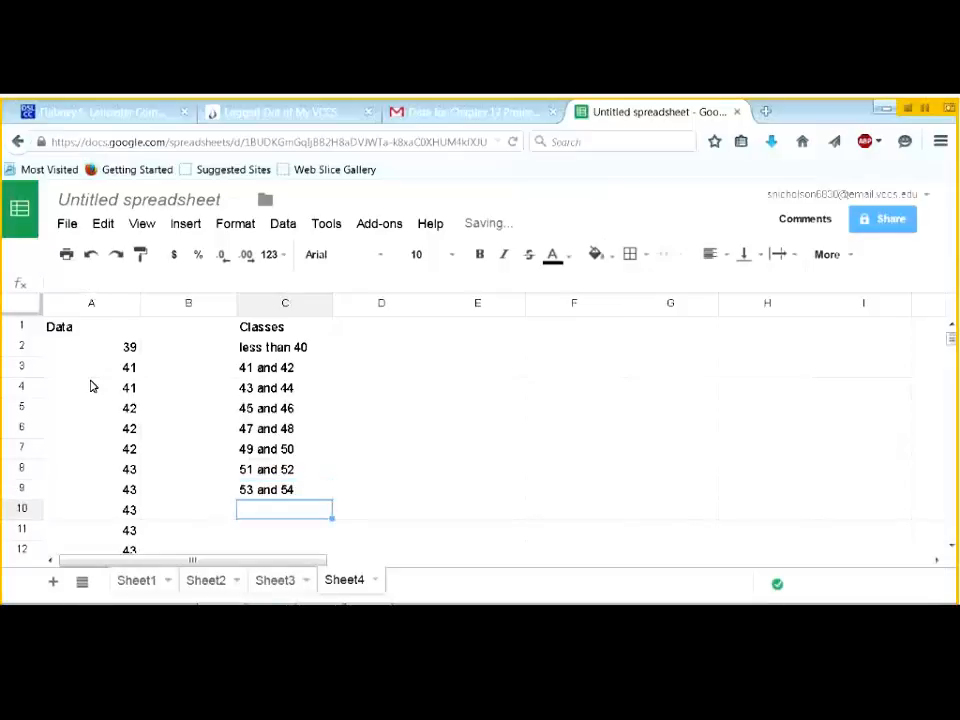
type("55 and 56")
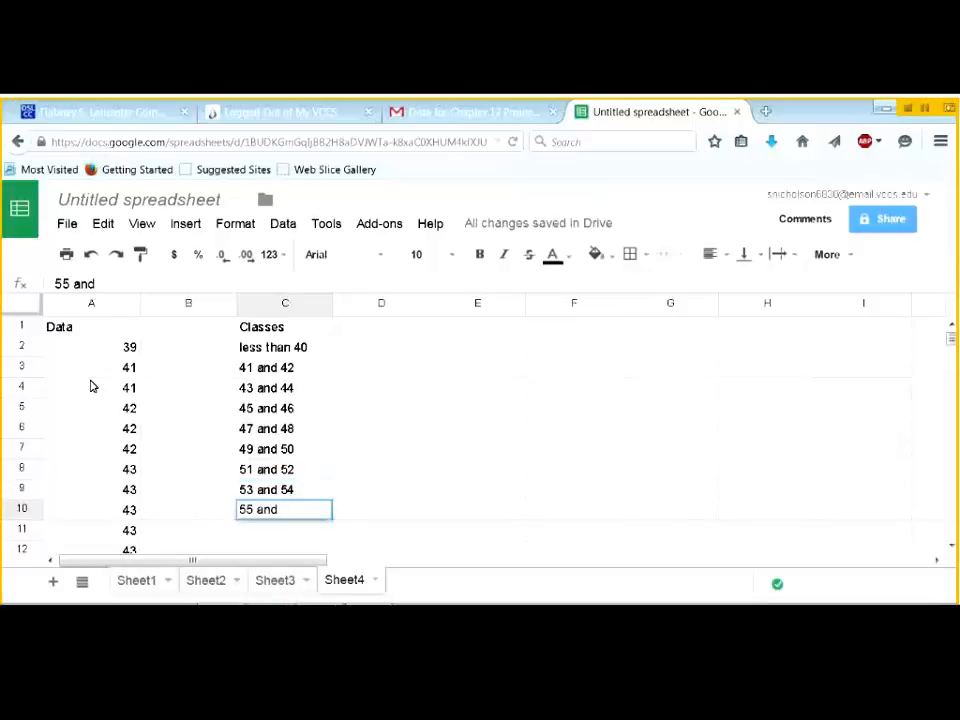
key("Return")
type("57 and 58")
key("Return")
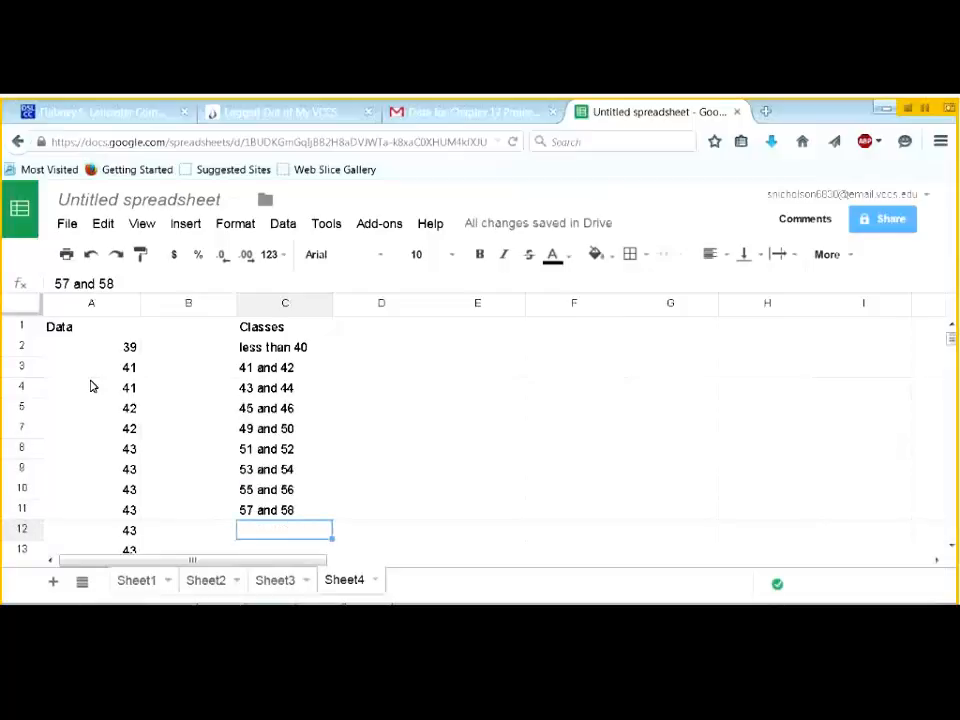
type("59")
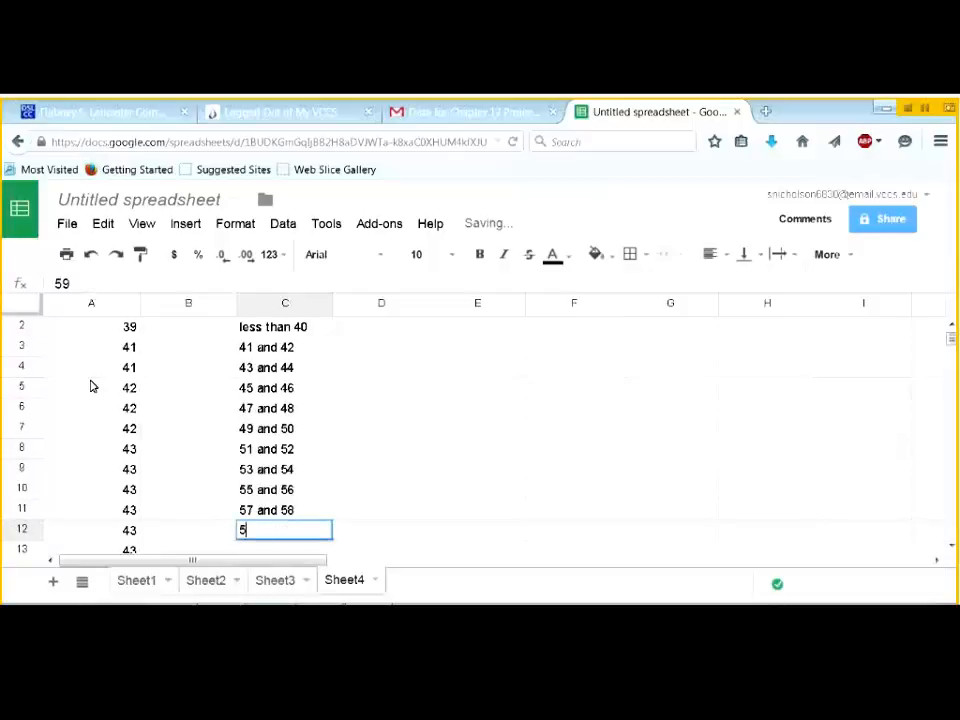
type(" and 60")
key("Return")
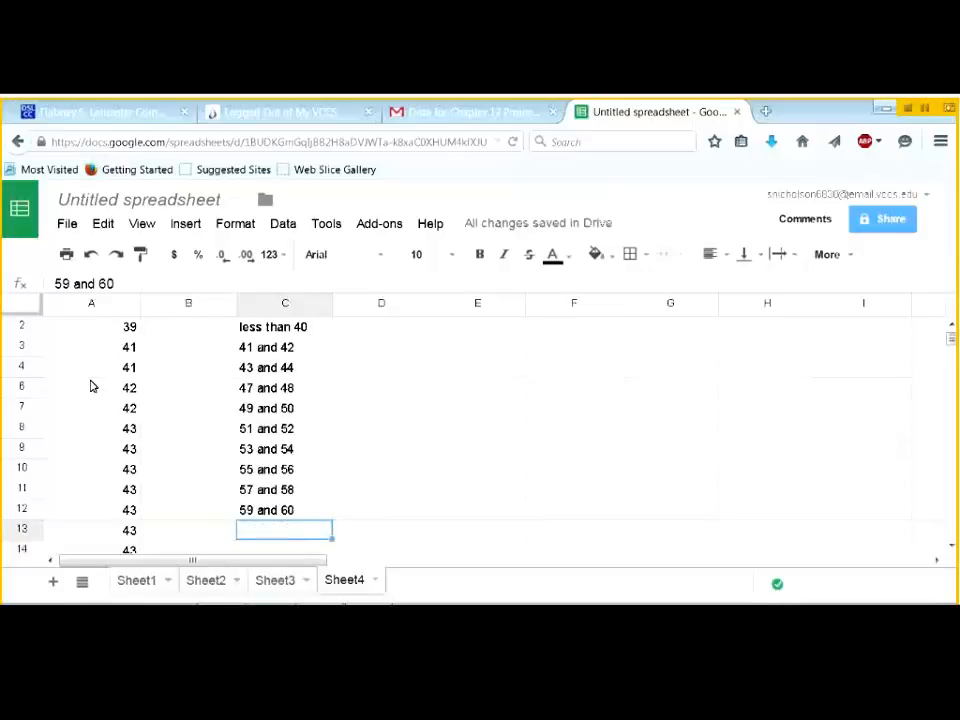
type("61 an")
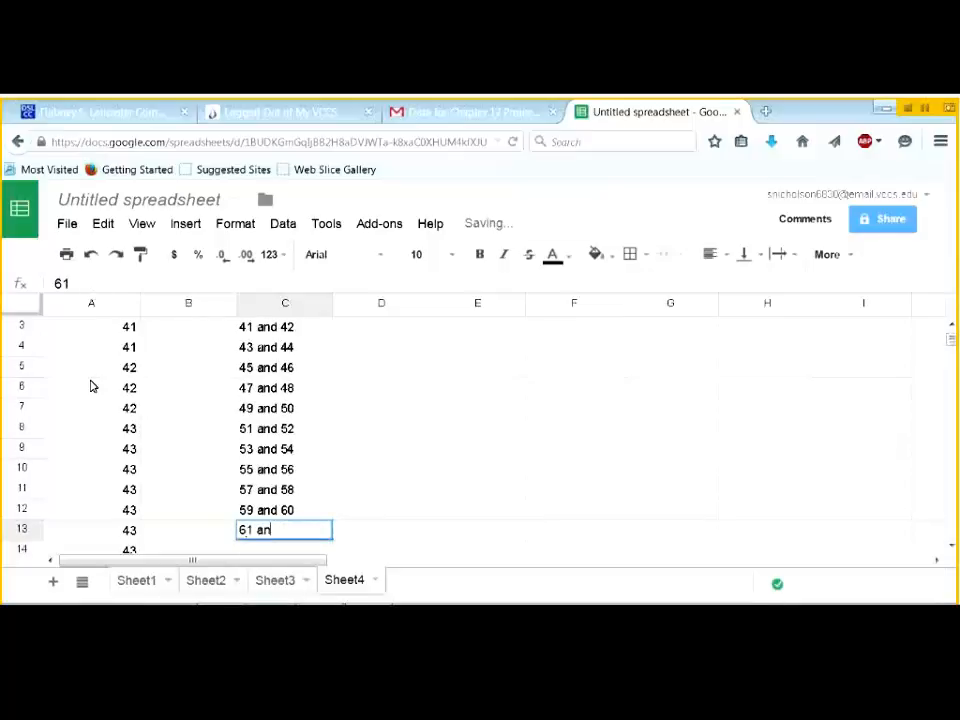
type("d 62")
key("Return")
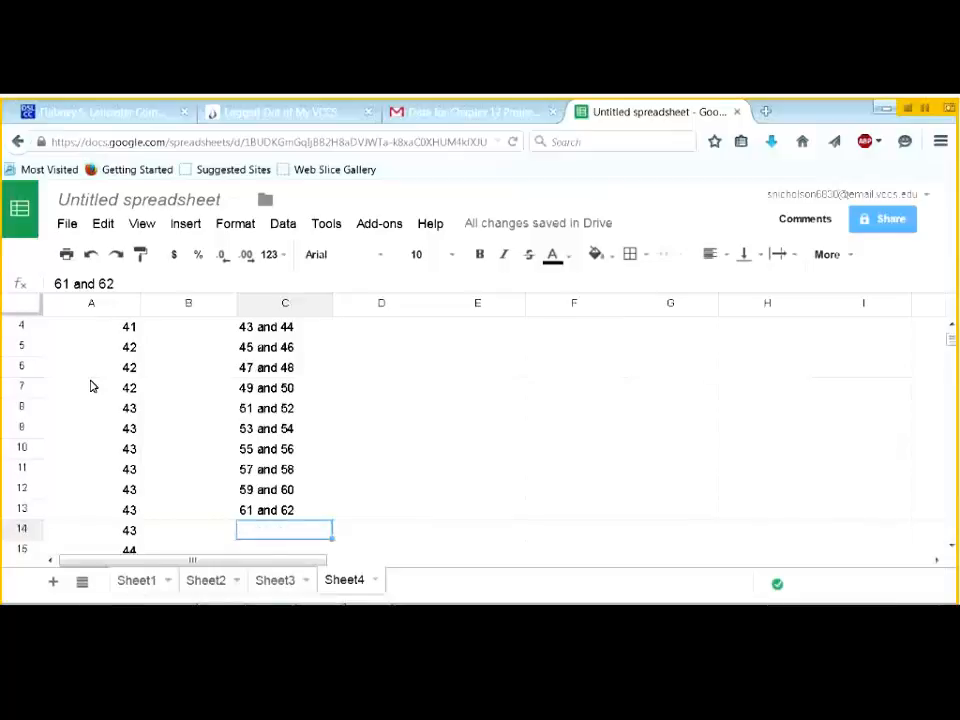
scroll(257, 411, "up", 2)
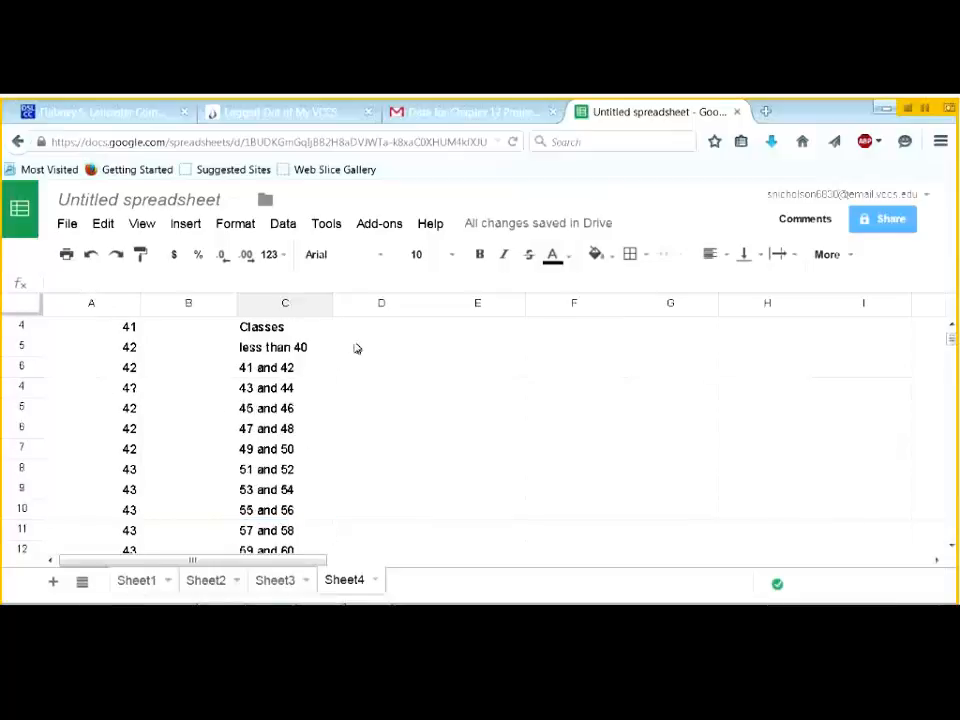
- Enter 40 and 42 in D2:D3 and fill the even upper limits down to 62 in D13
left_click(368, 351)
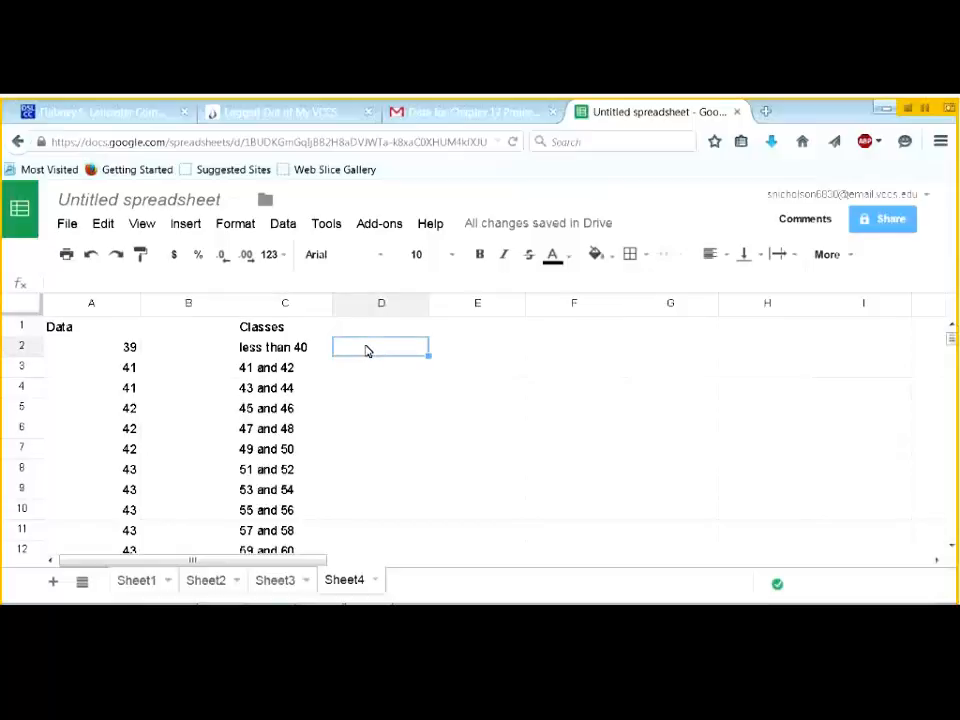
type("40")
key("Return")
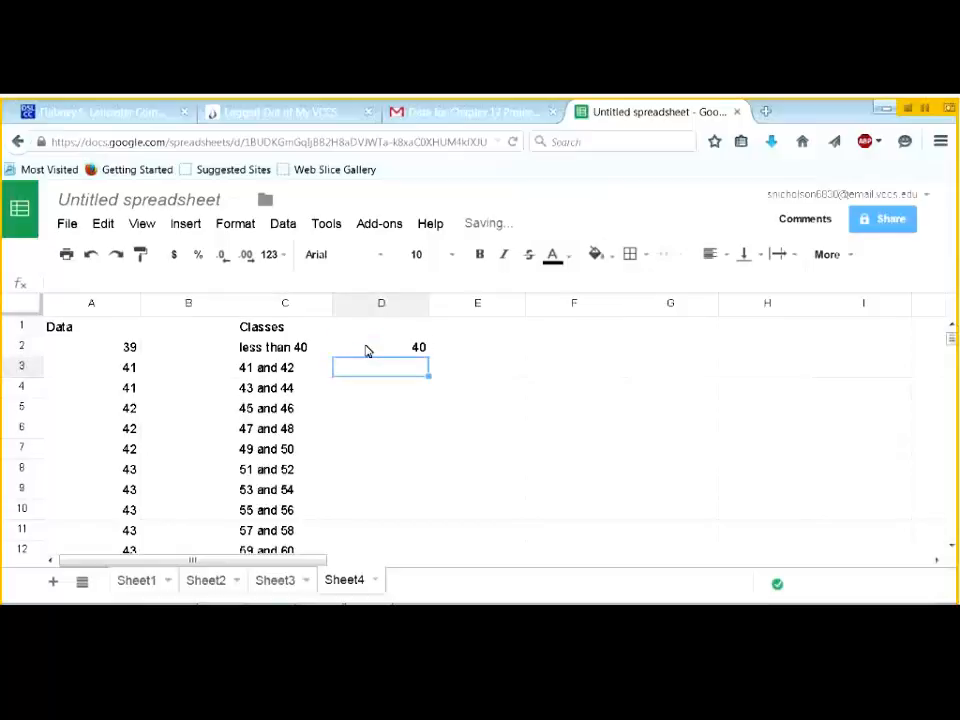
type("42")
key("Return")
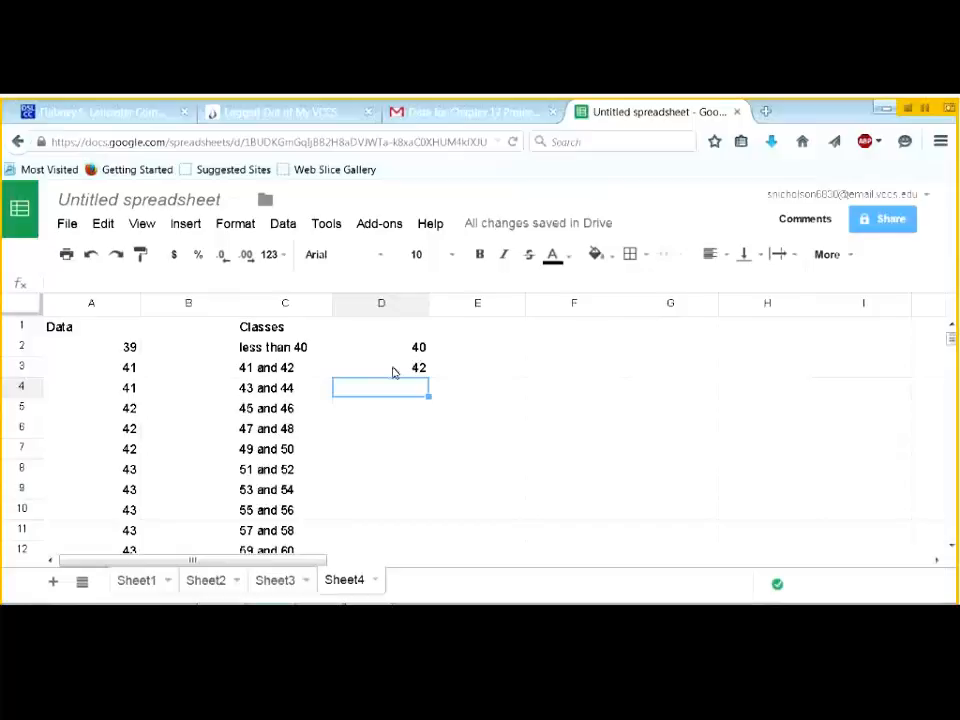
left_click_drag(371, 349, 396, 497)
scroll(382, 420, "up", 2)
scroll(383, 356, "up", 2)
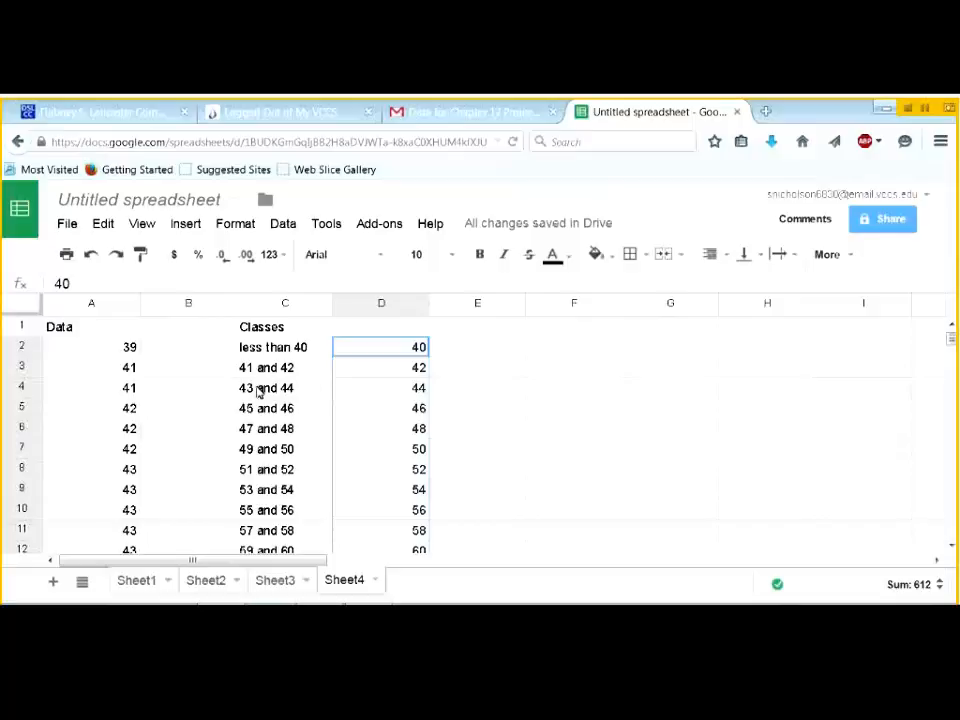
- Add the heading 'Classes' in cell D1
left_click(381, 332)
type("Cla")
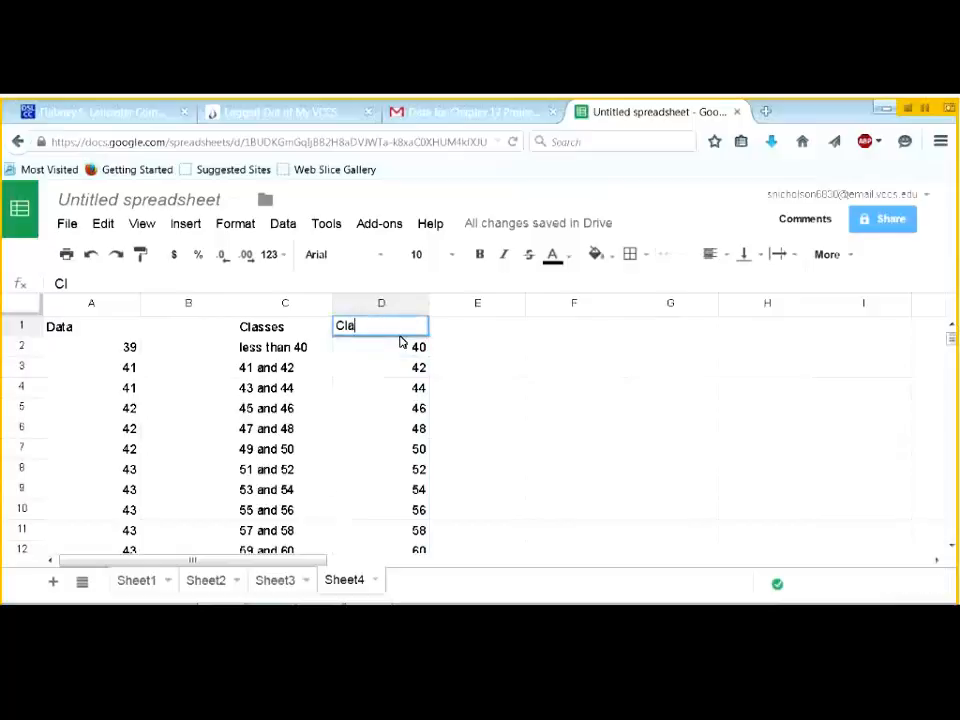
type("sses")
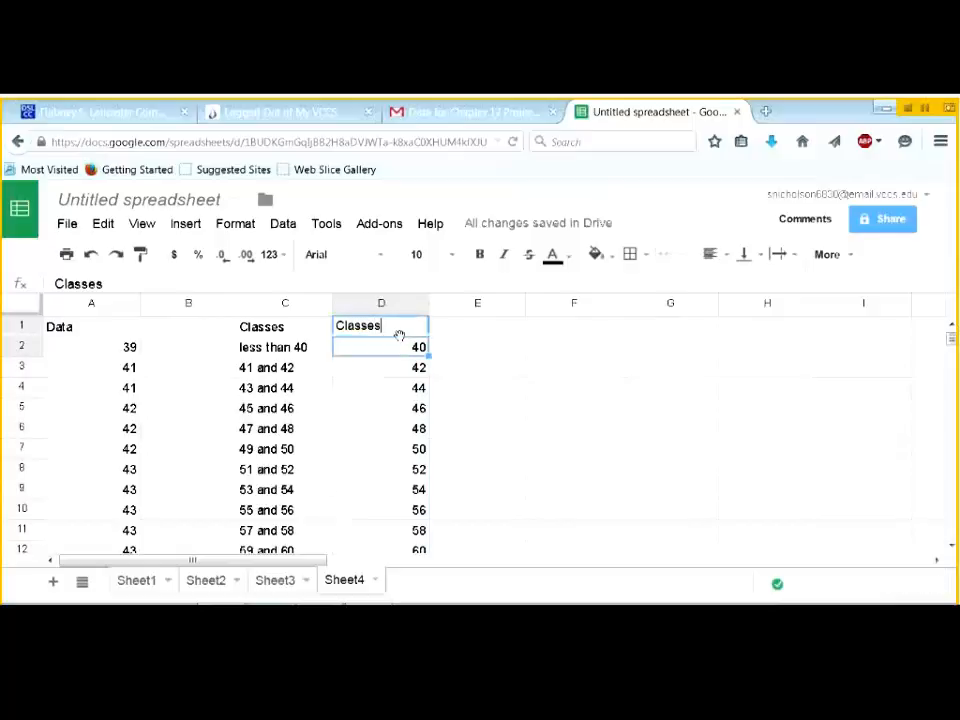
key("Return")
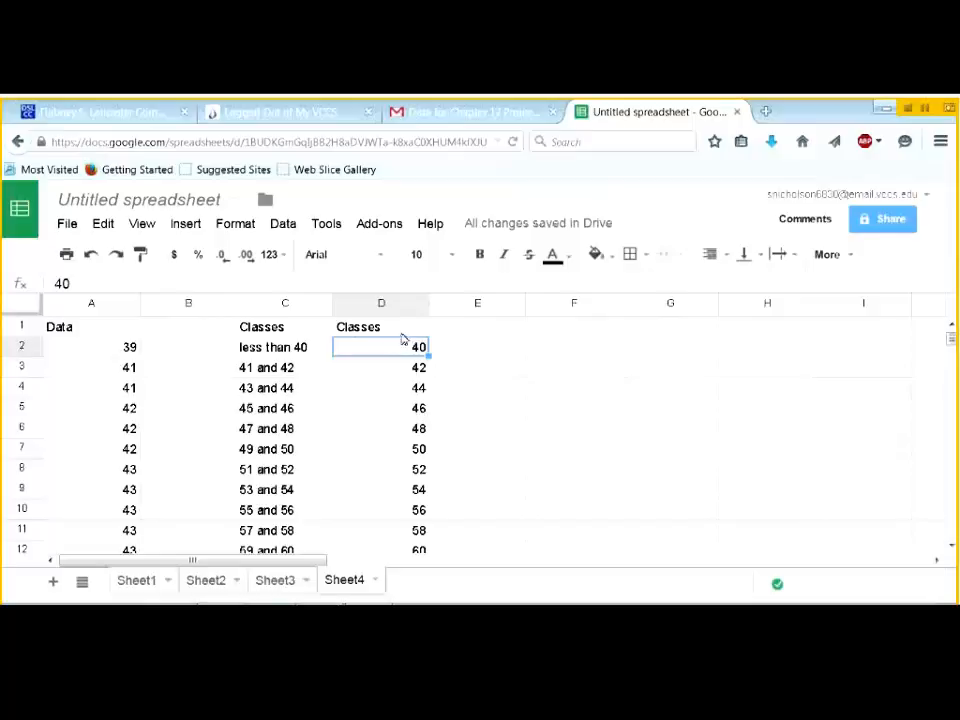
- Launch the XLMiner Analysis ToolPak, expand Histogram, and select the data values A2:A101
left_click(377, 224)
mouse_move(388, 287)
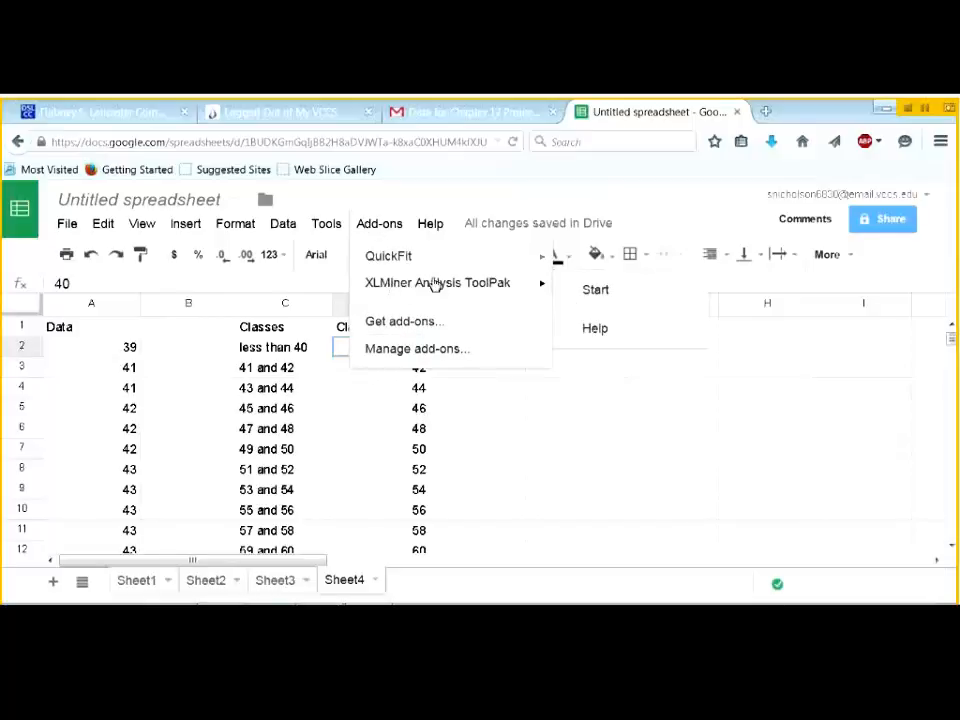
left_click(590, 291)
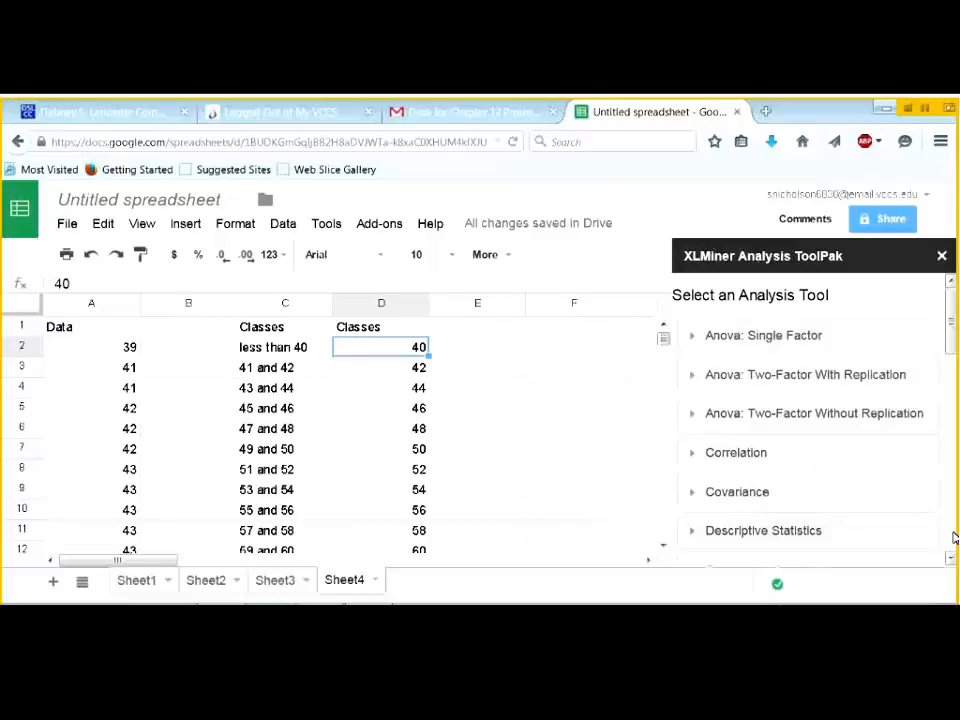
left_click(953, 538)
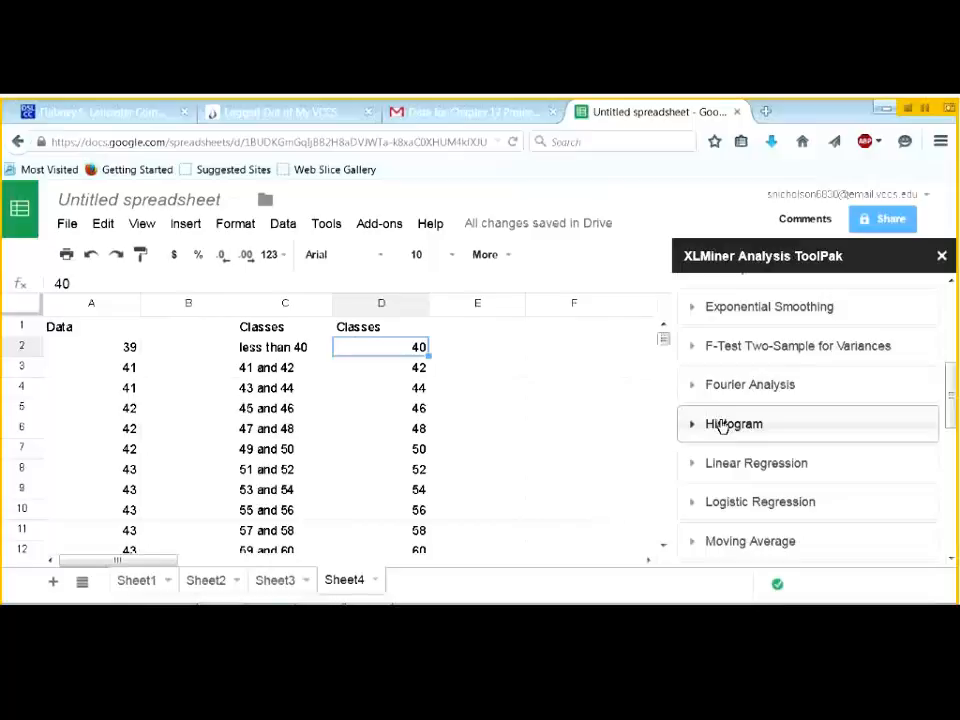
left_click(722, 424)
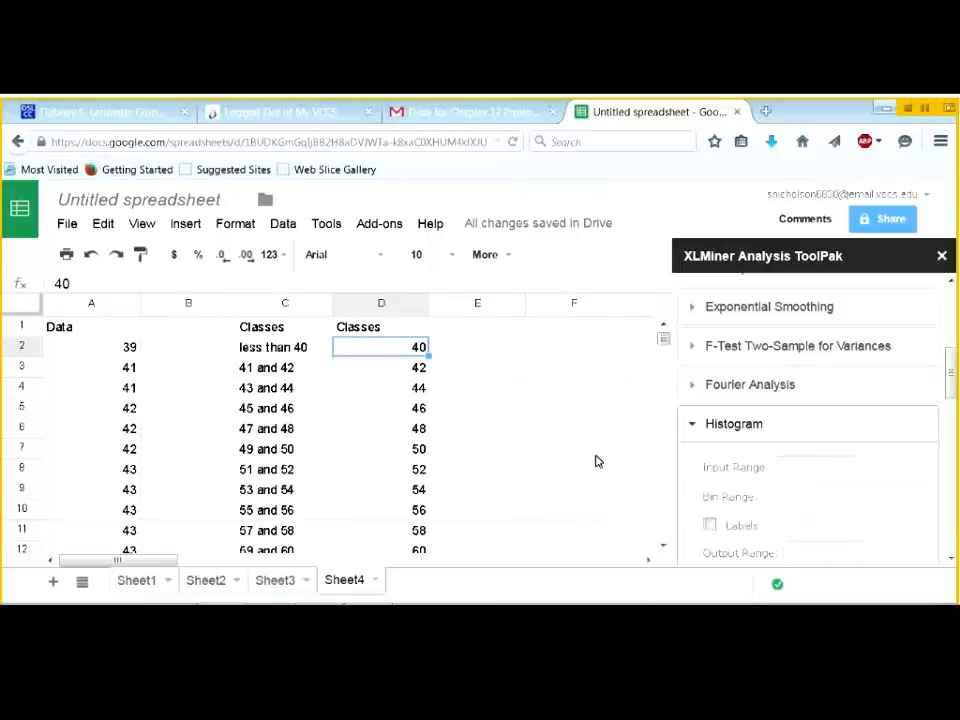
left_click_drag(80, 352, 113, 484)
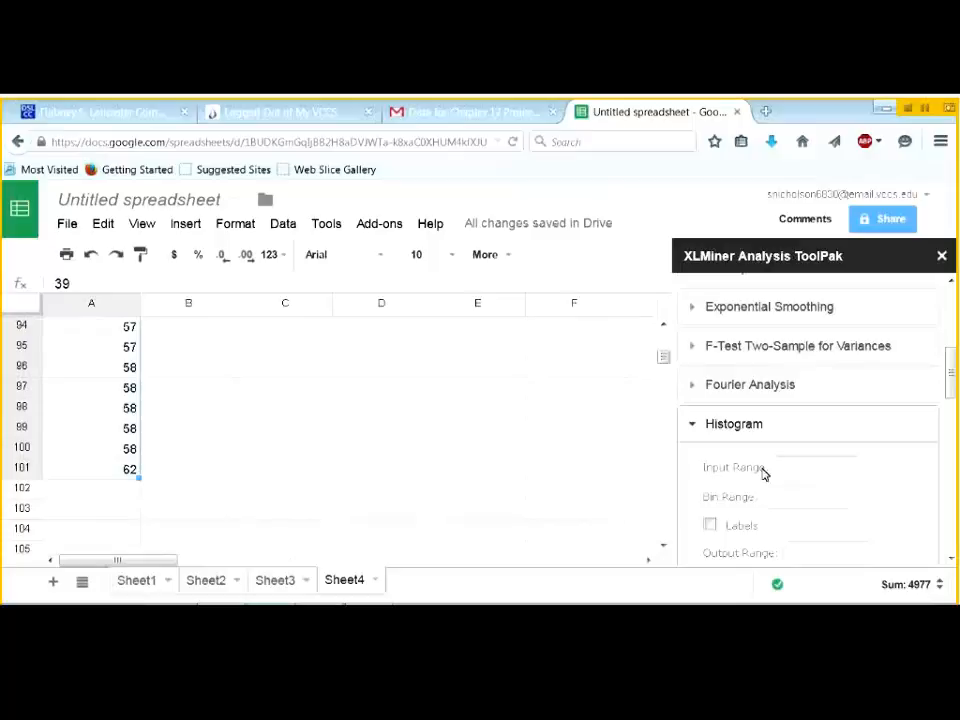
- Set the histogram input range to A2:A101 and the bin range to D2:D13
left_click(790, 467)
left_click_drag(662, 358, 663, 333)
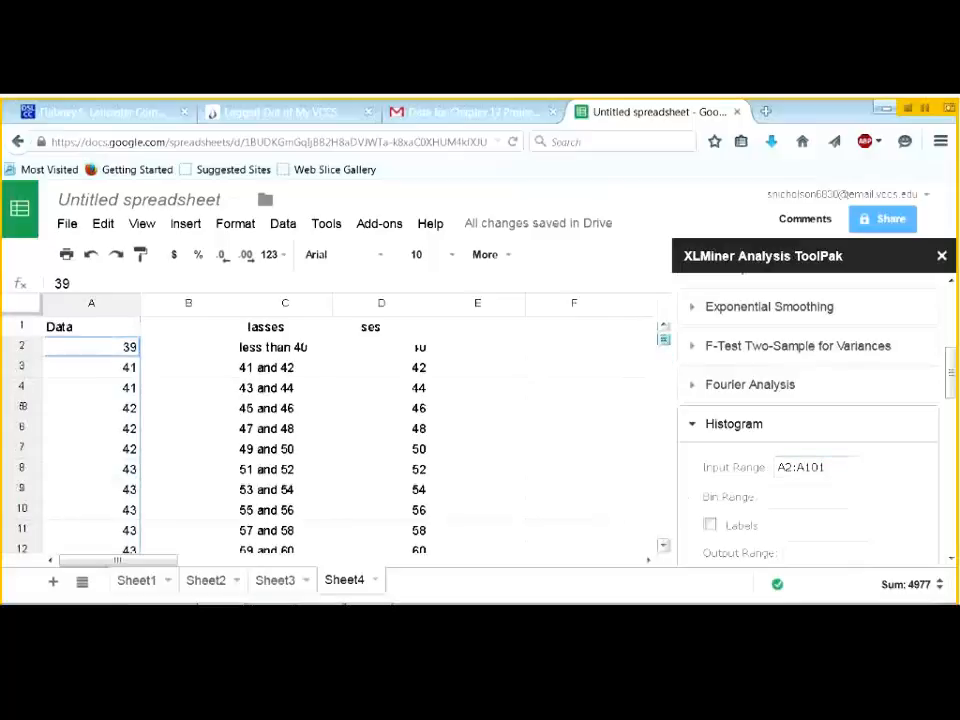
left_click(384, 352)
scroll(395, 458, "down", 2)
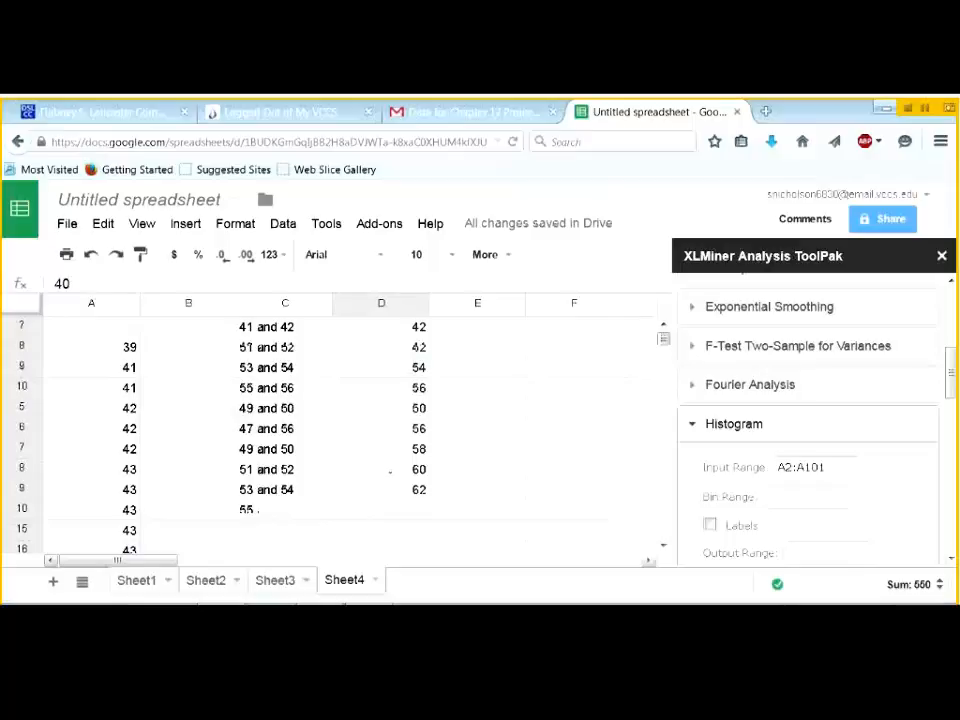
left_click_drag(388, 456, 388, 456)
left_click(780, 495)
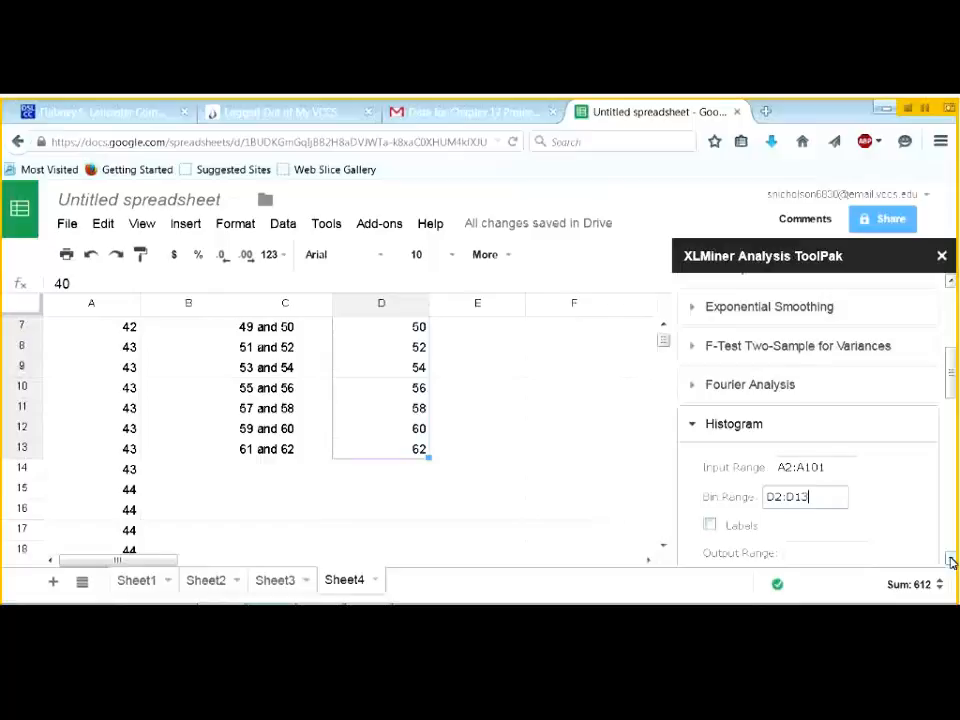
- Turn on Chart Output and clear the Output Range box
left_click(951, 562)
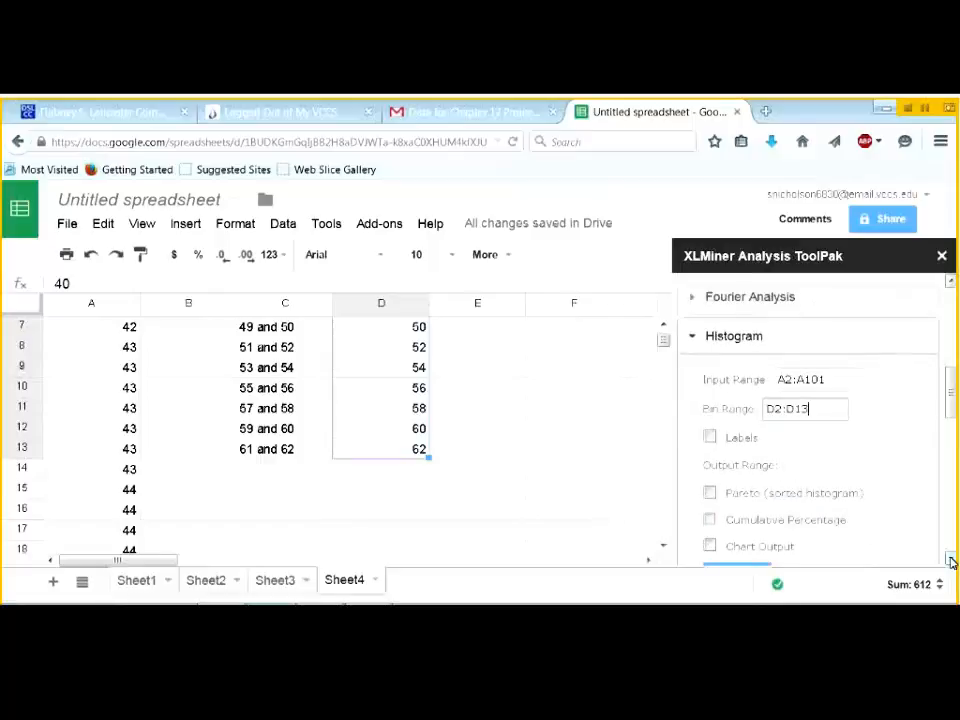
left_click(951, 562)
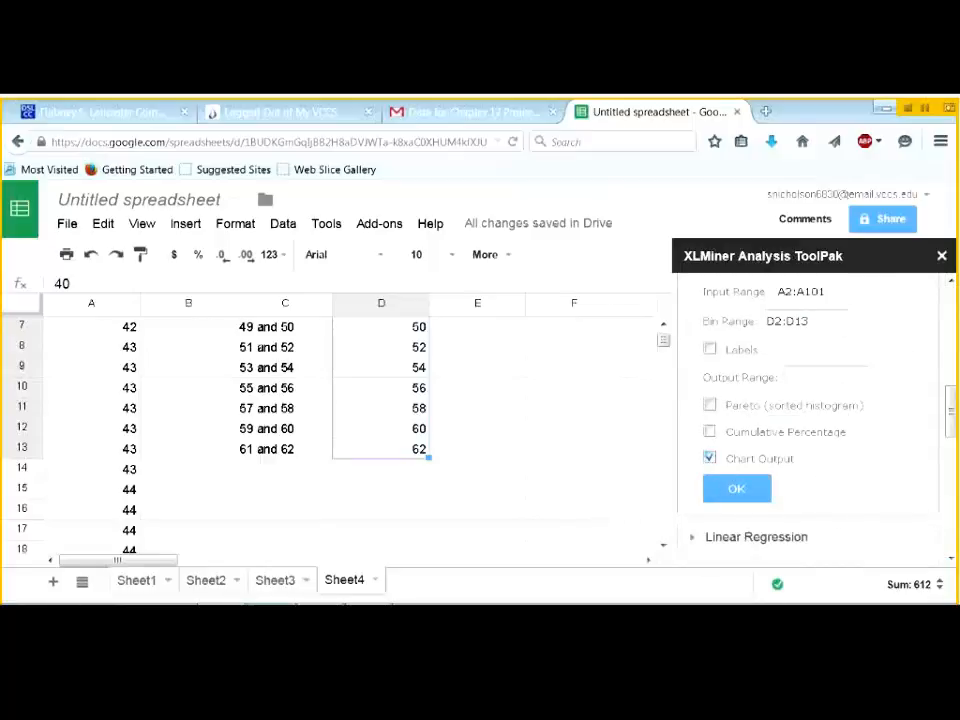
left_click(951, 283)
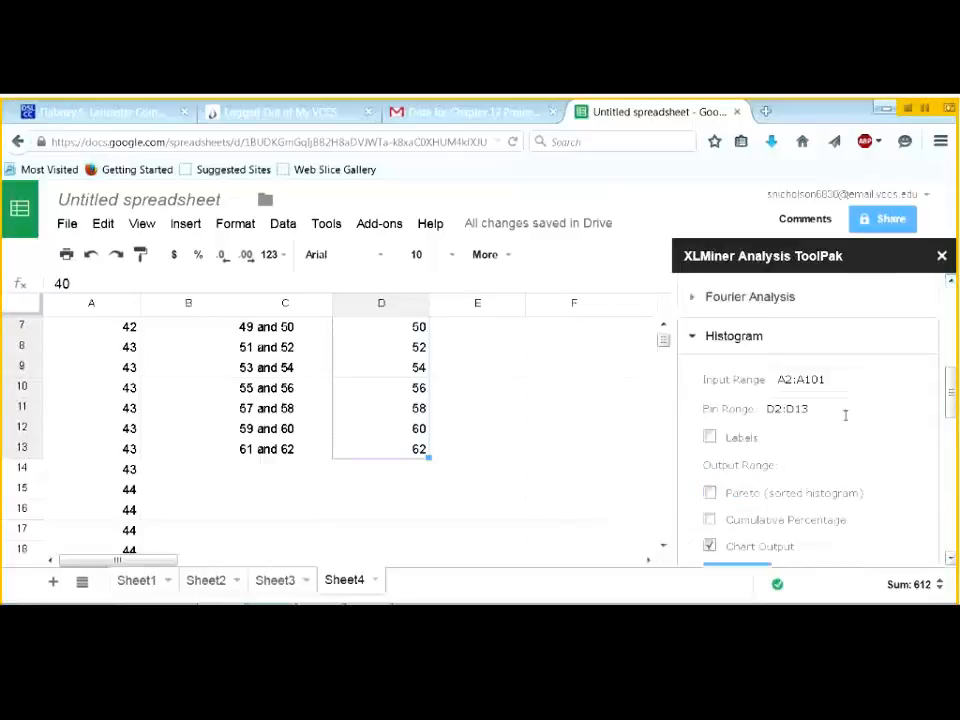
left_click(800, 465)
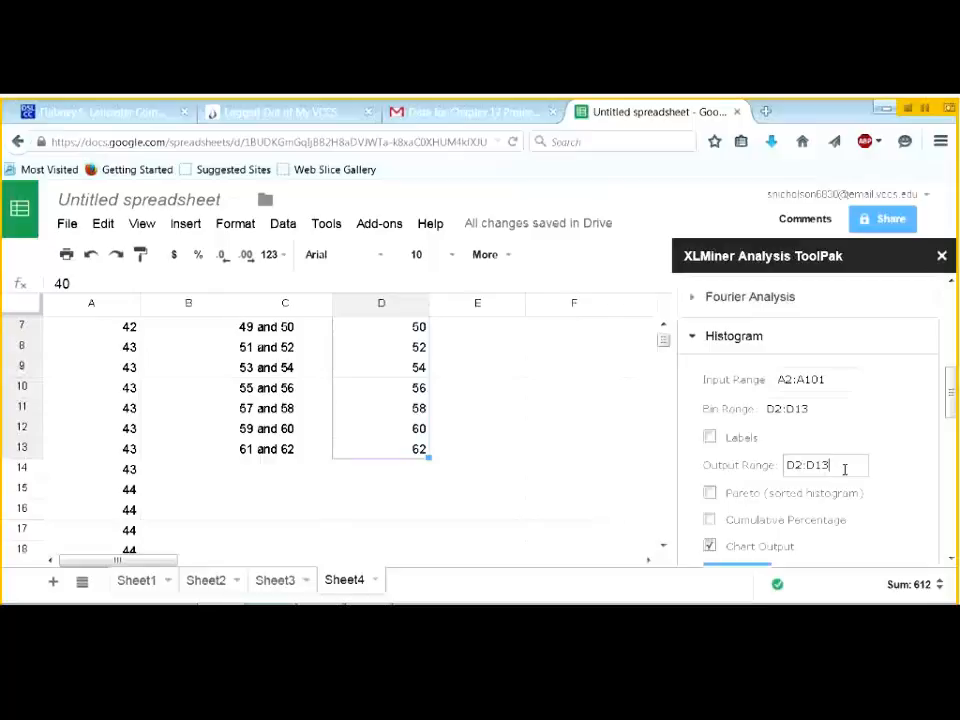
left_click_drag(844, 467, 756, 474)
key("BackSpace")
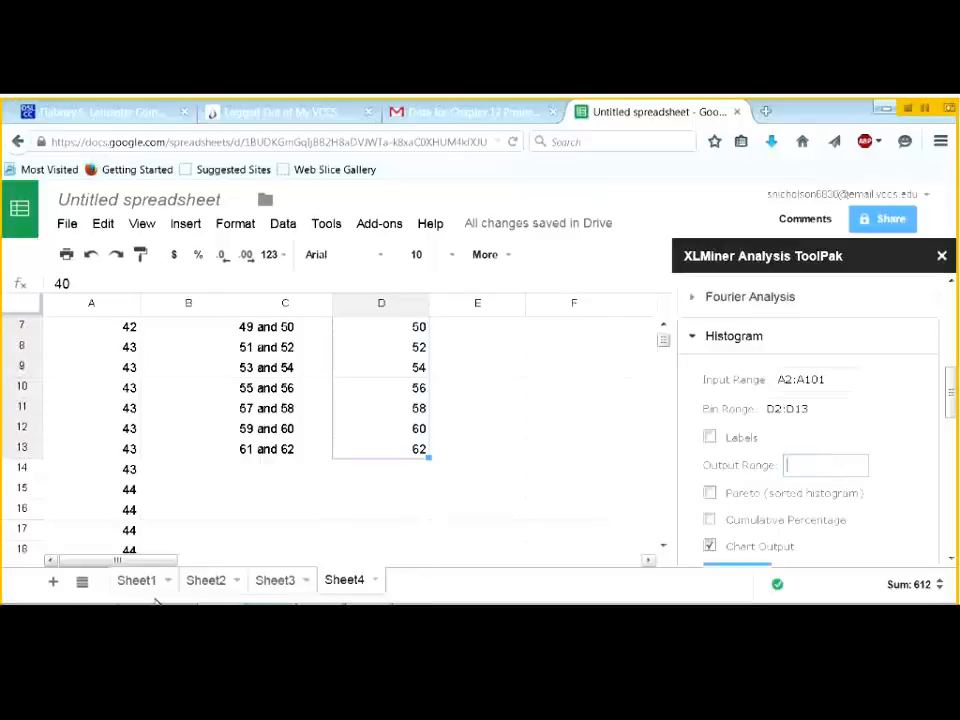
- Run the histogram with output at A1 of a new Sheet5, then start deleting Sheet5
left_click(53, 582)
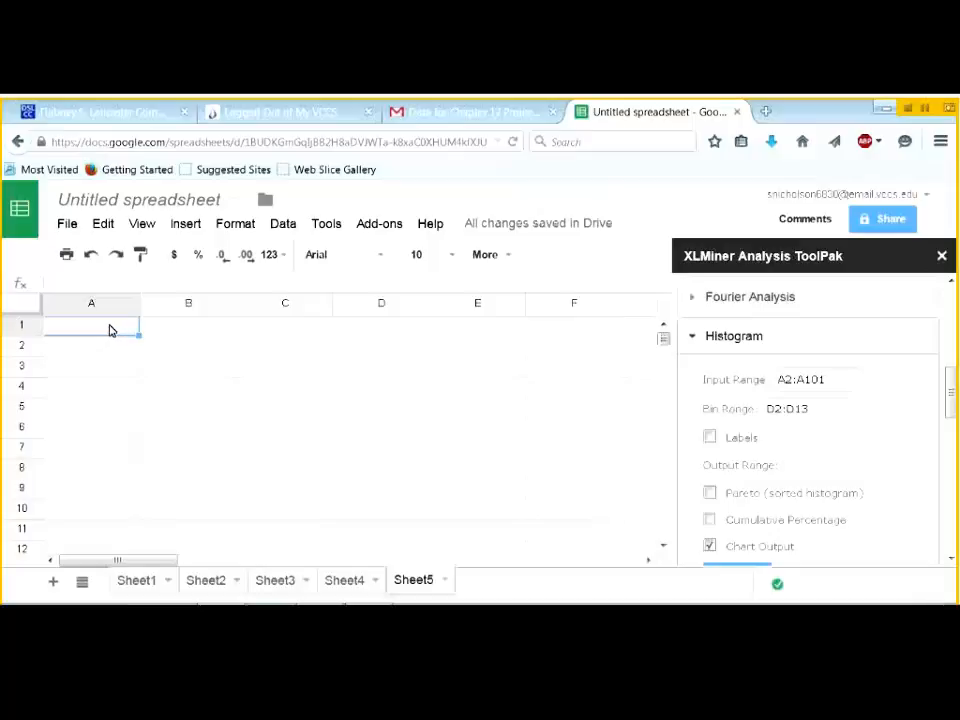
left_click(815, 467)
type("A1")
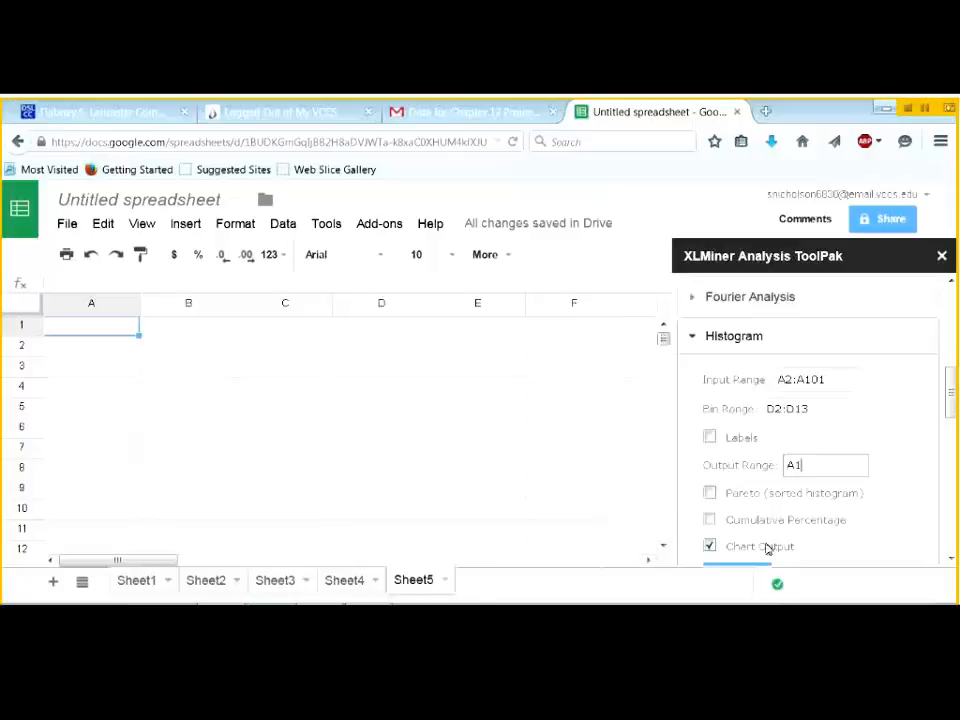
scroll(947, 415, "down", 2)
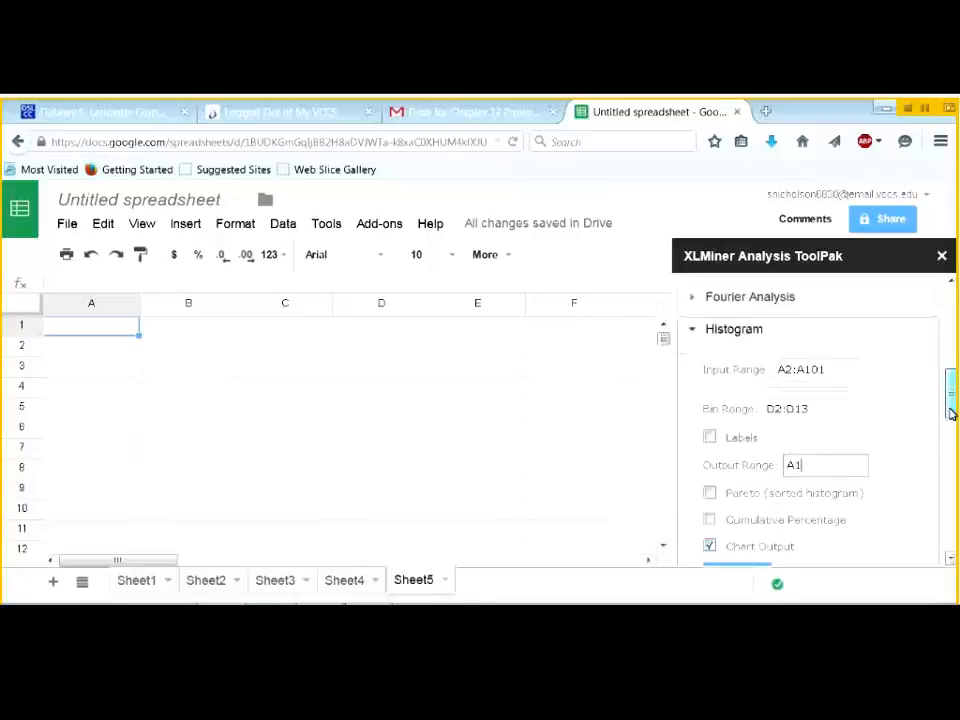
left_click(731, 526)
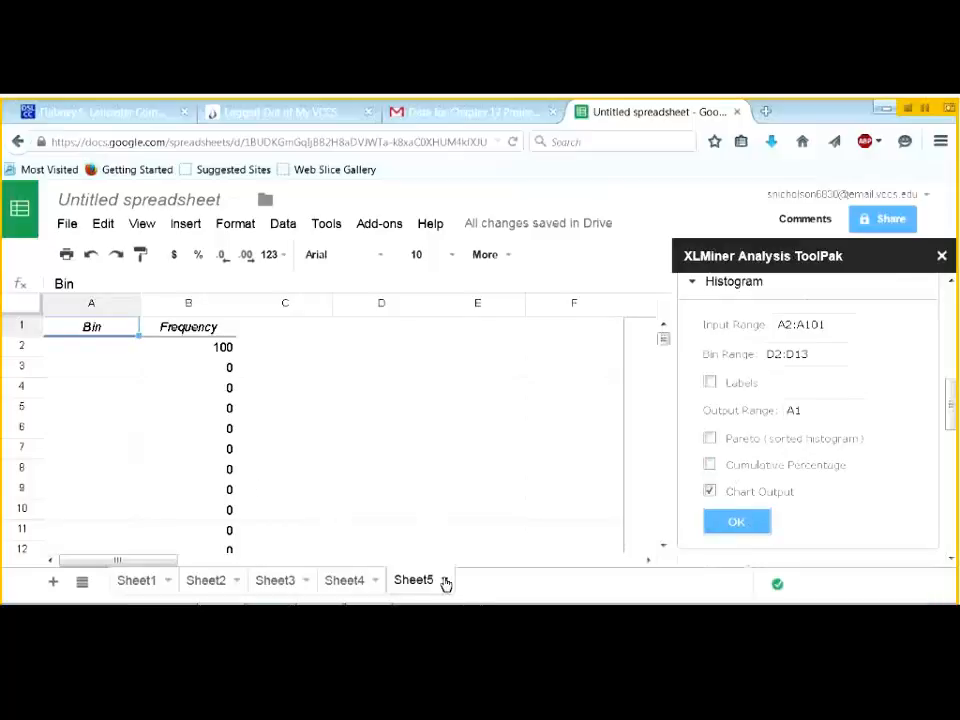
left_click(446, 581)
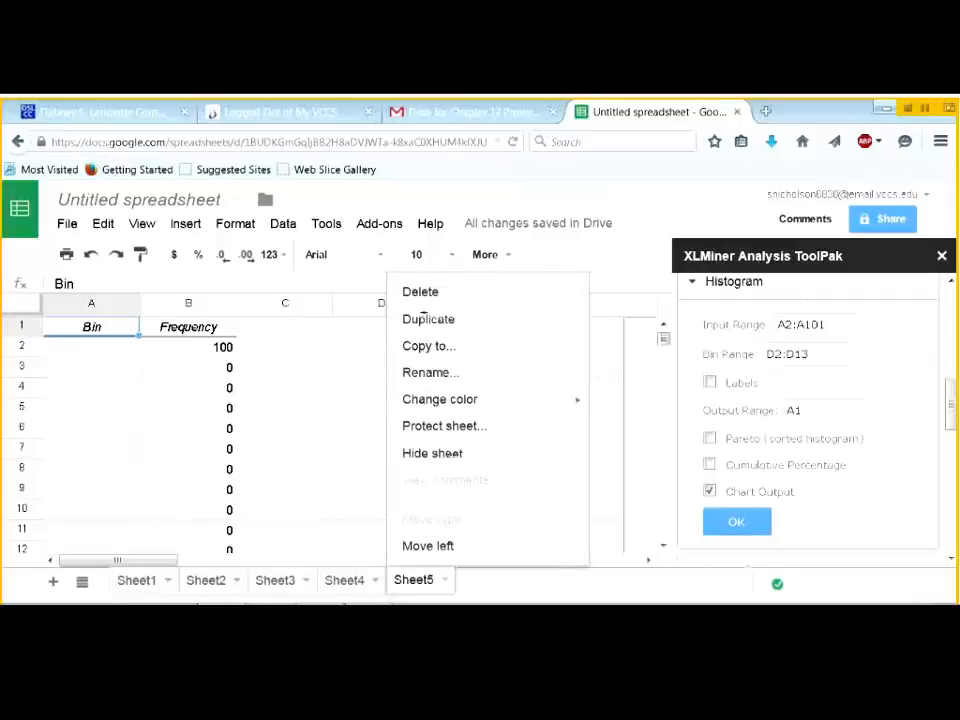
left_click(420, 292)
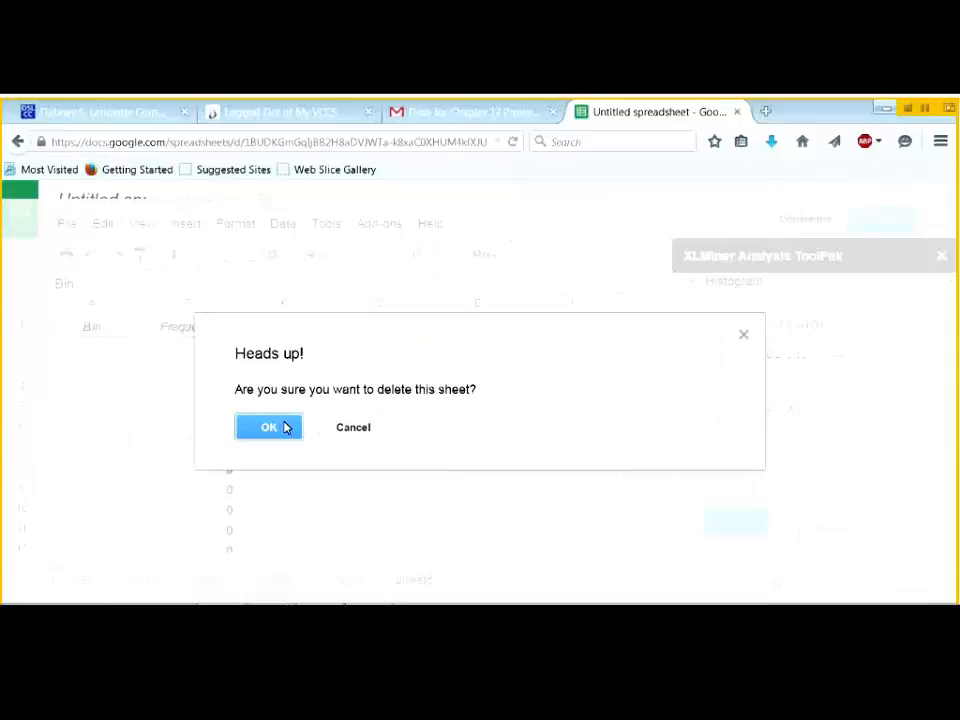
left_click(286, 428)
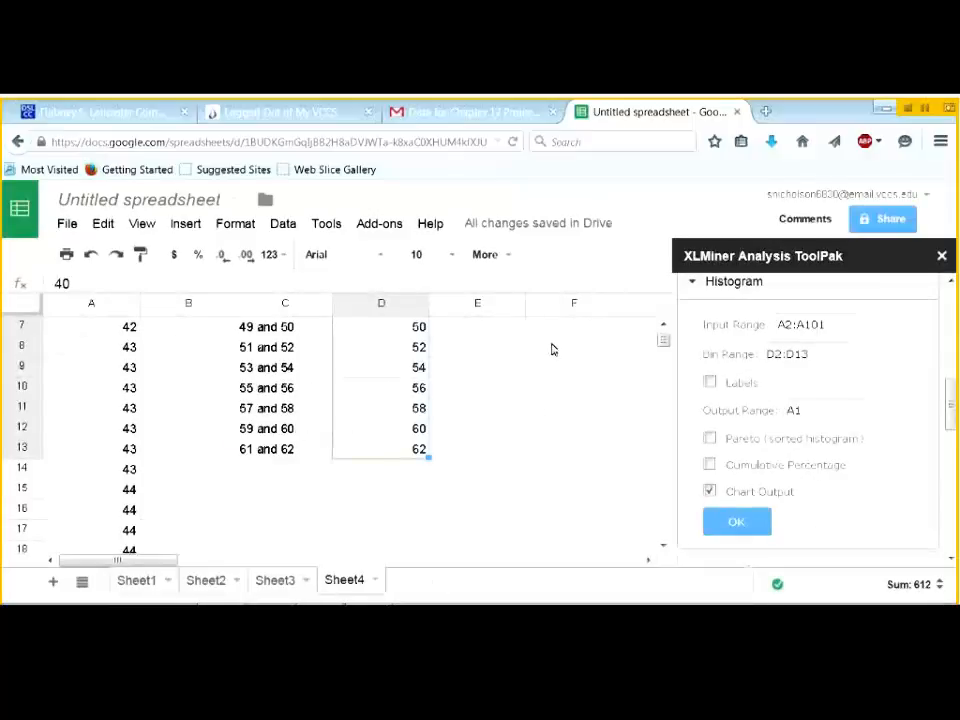
left_click(663, 326)
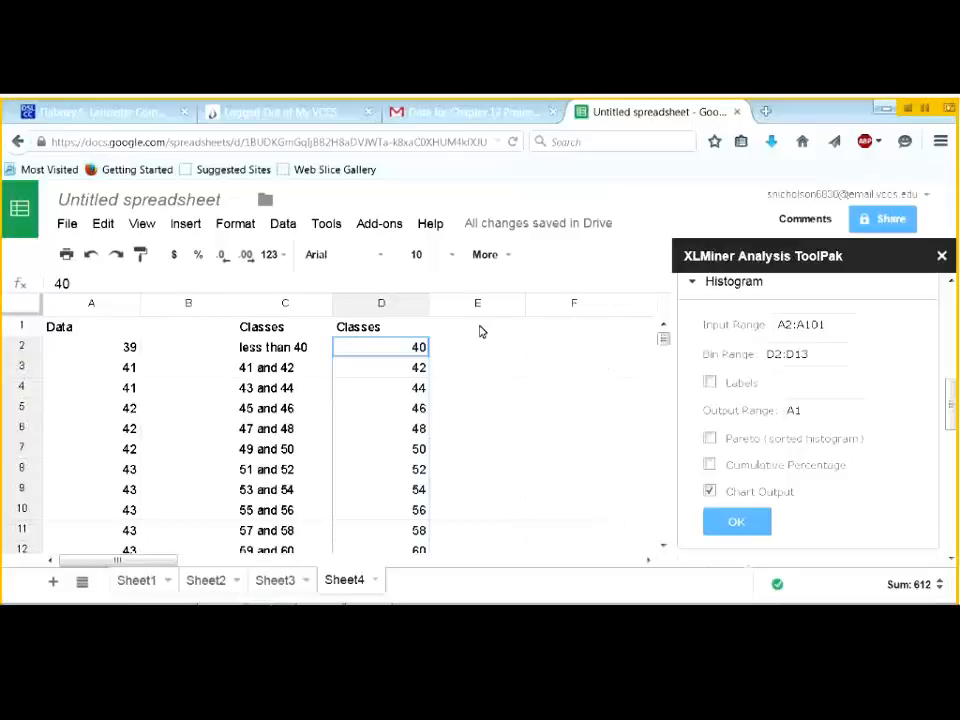
- Set the histogram Output Range to E2, replacing the mistaken D2:D13
left_click(798, 410)
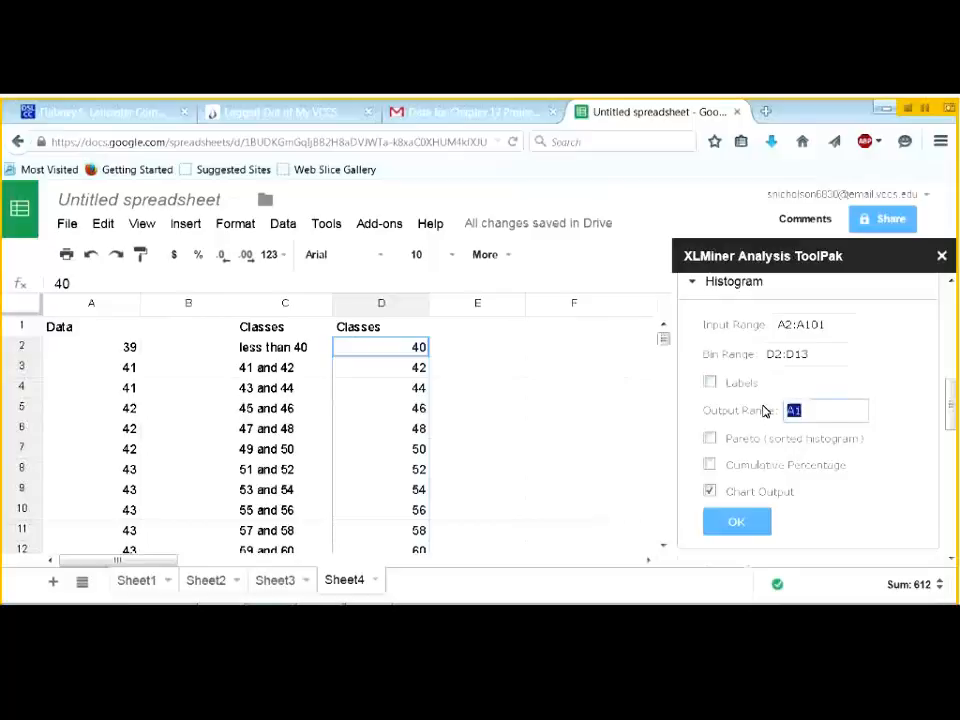
type("D2:D13")
left_click(484, 347)
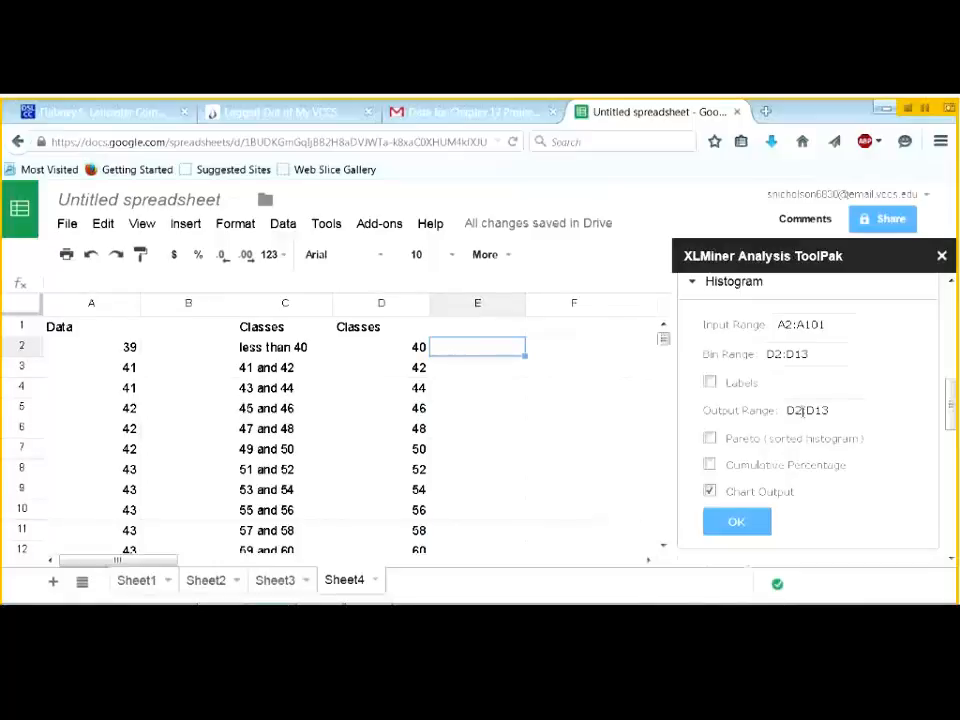
left_click_drag(840, 410, 779, 415)
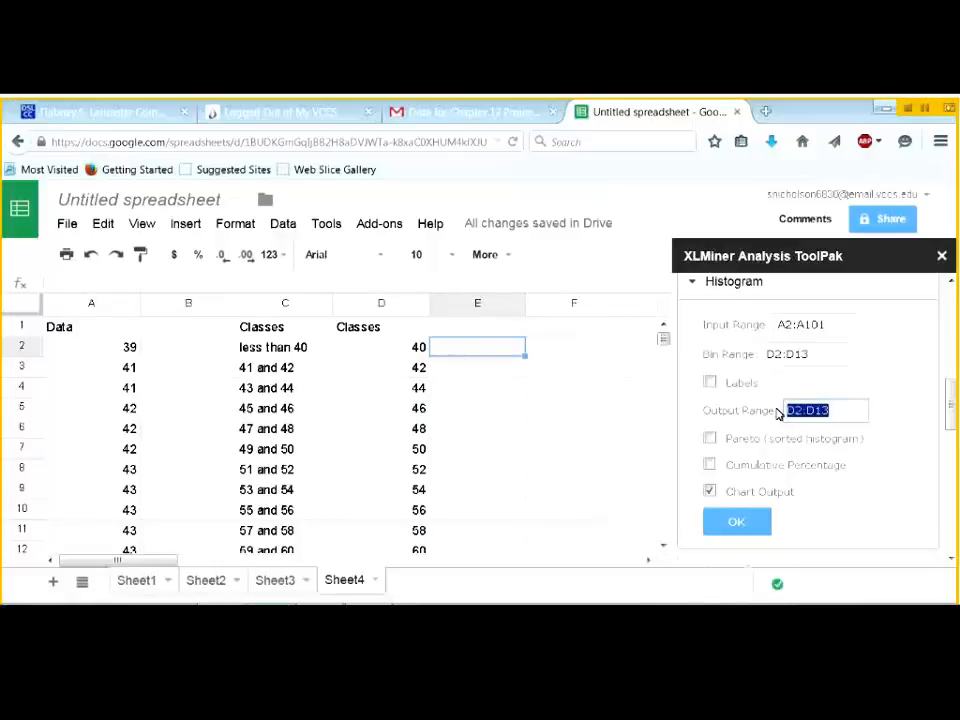
key("BackSpace")
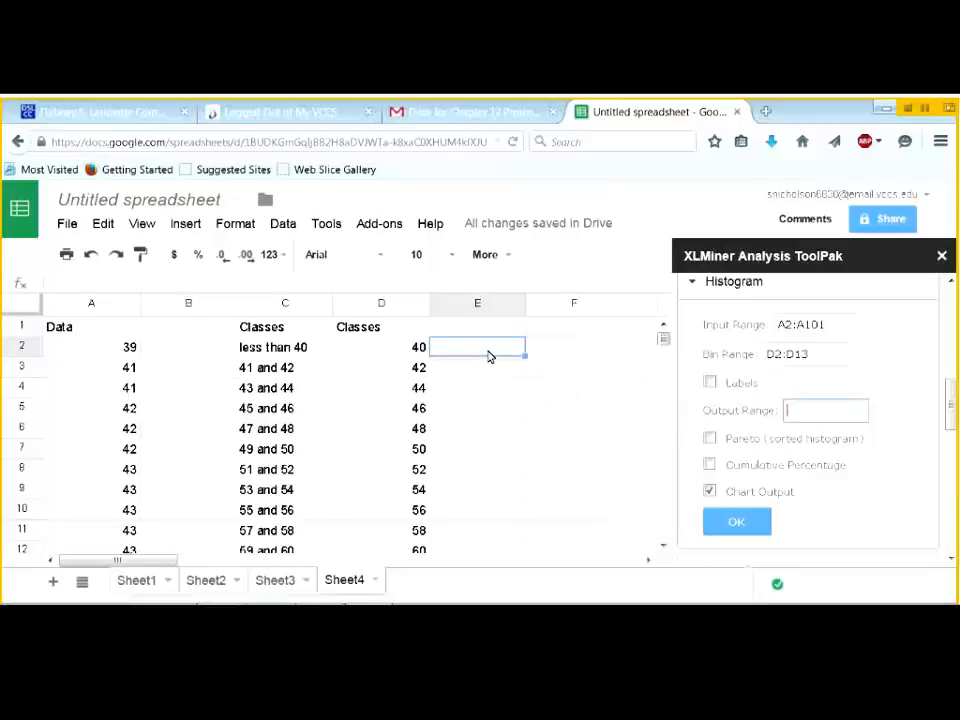
left_click(489, 356)
left_click(812, 411)
- Run the histogram with chart output and close the ToolPak panel
left_click(710, 492)
left_click(736, 526)
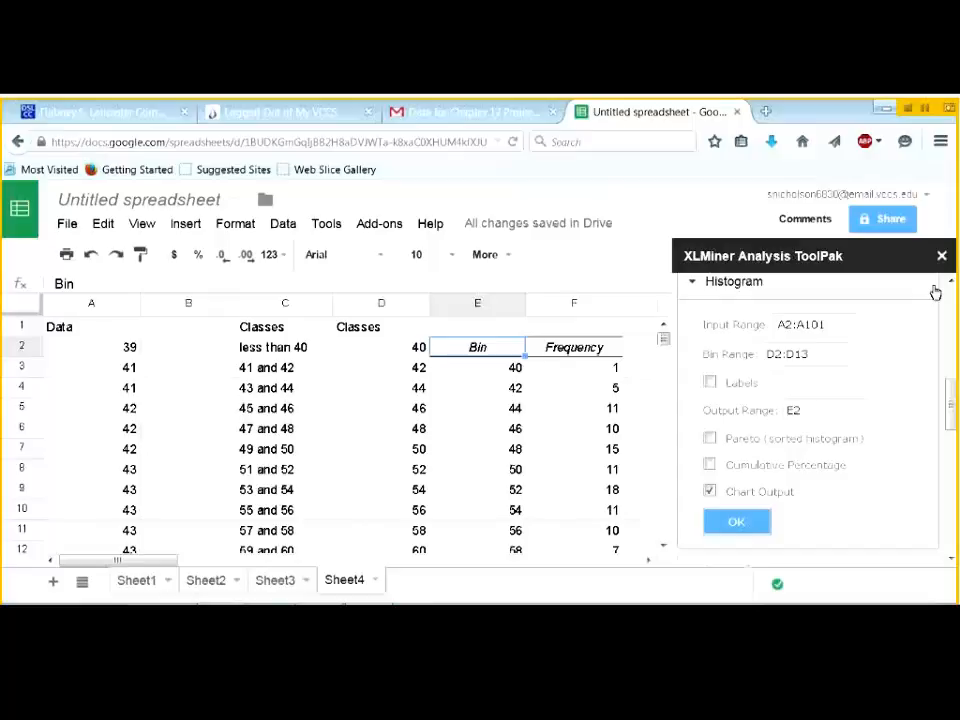
left_click(941, 256)
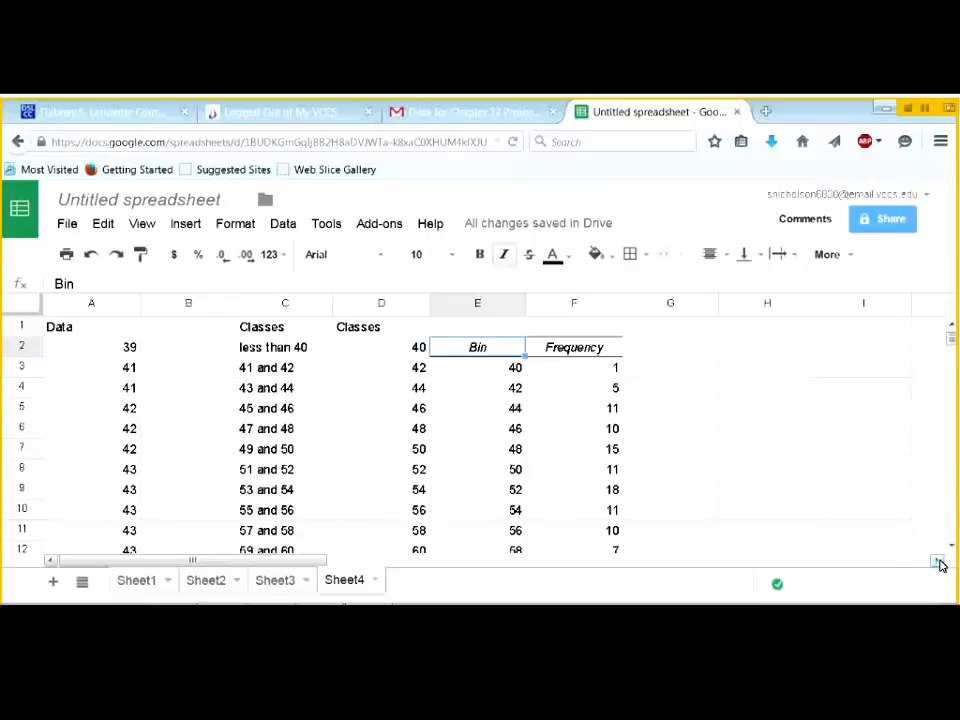
- Drag the histogram chart left to column G, right beside the Bin and Frequency table
left_click(938, 563)
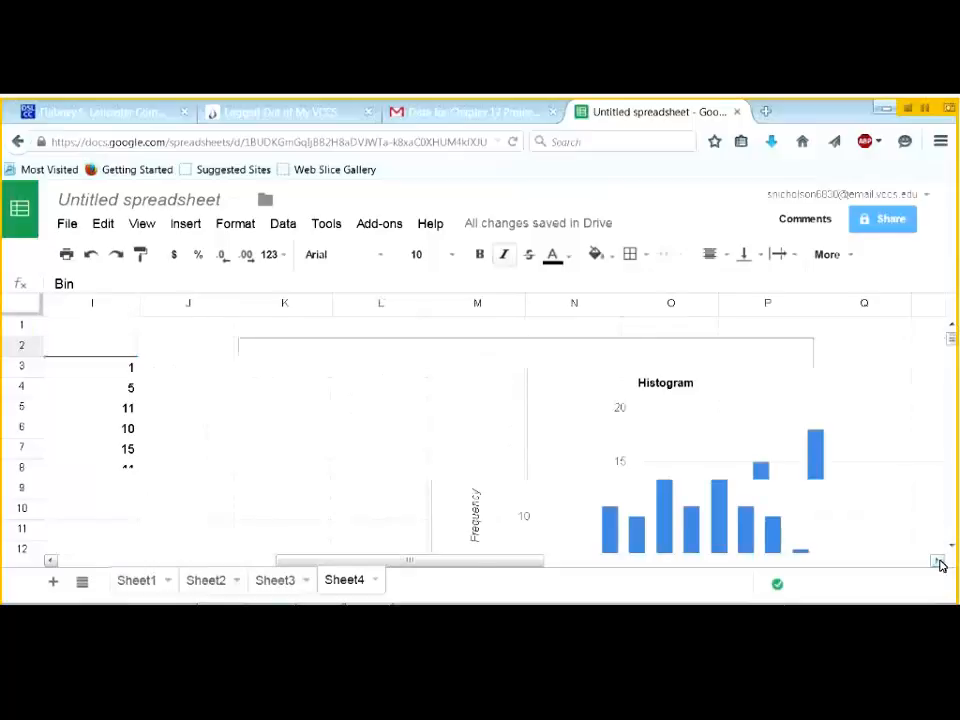
left_click(588, 365)
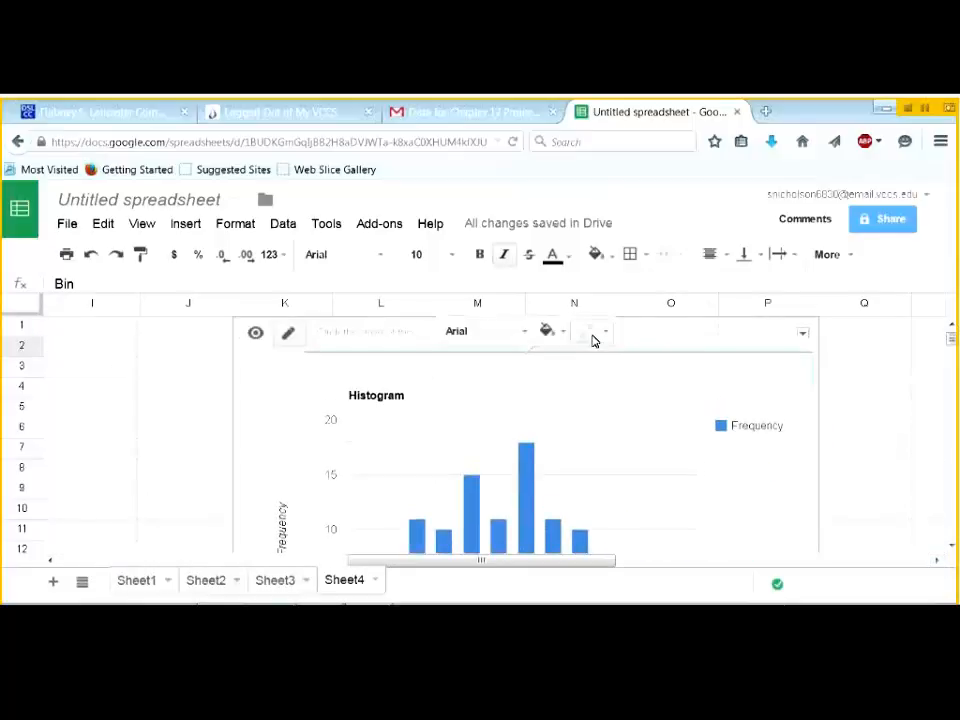
left_click_drag(655, 336, 462, 340)
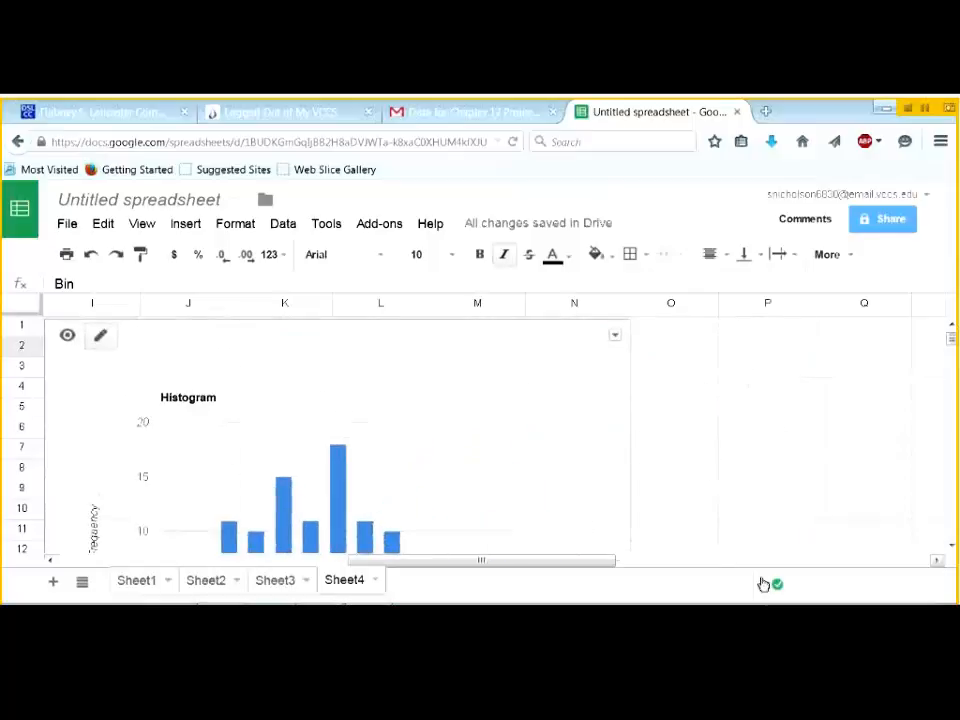
left_click(49, 561)
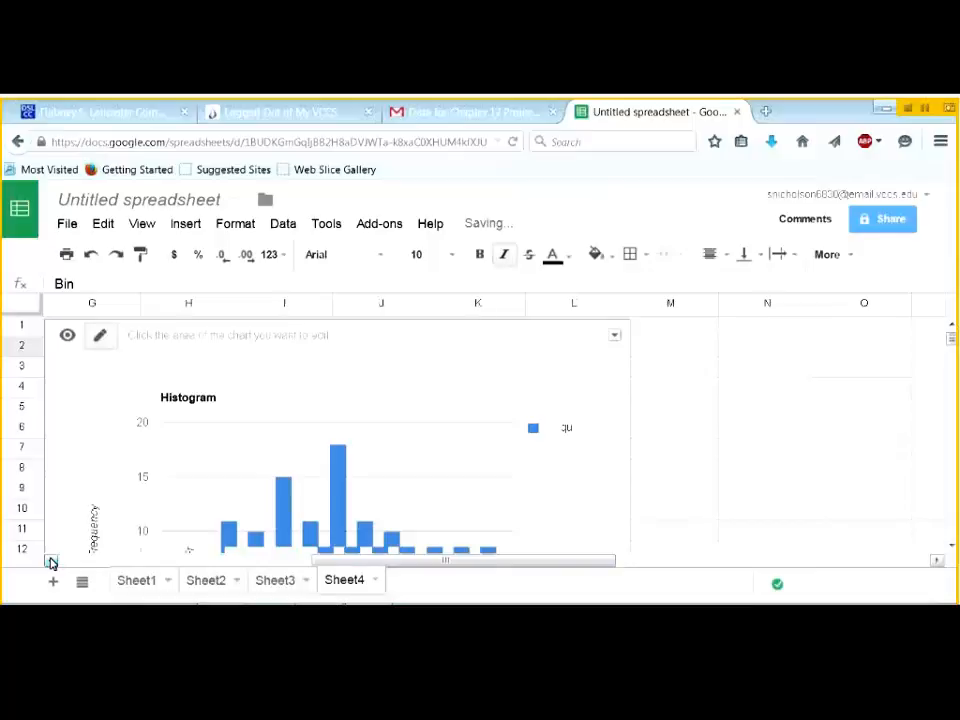
left_click_drag(684, 334, 499, 328)
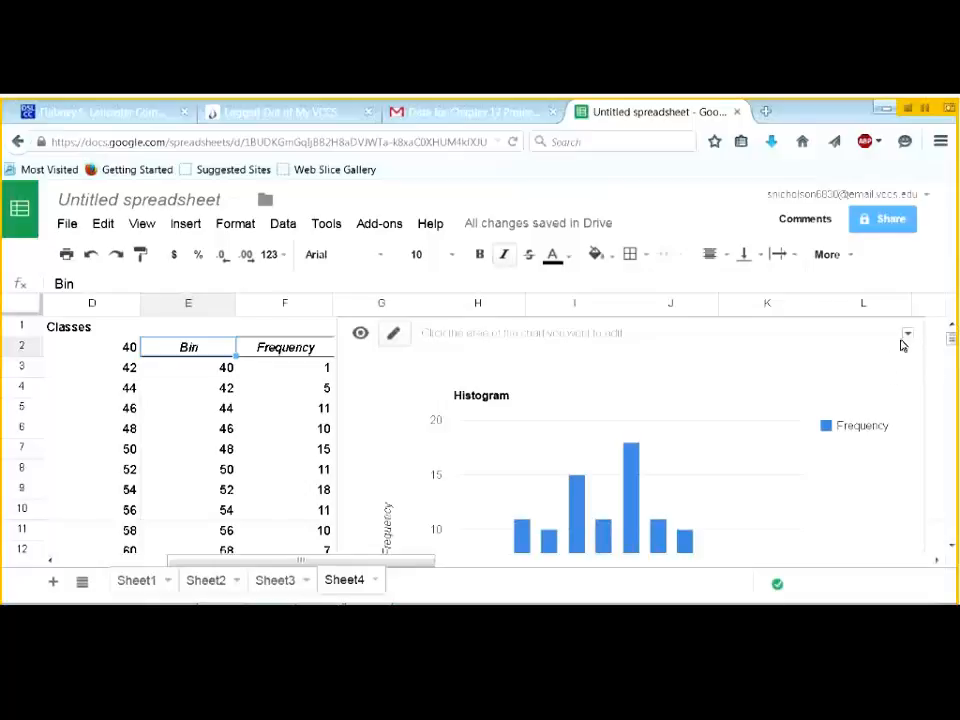
- In the histogram's Chart Editor, set the legend to None
left_click(907, 334)
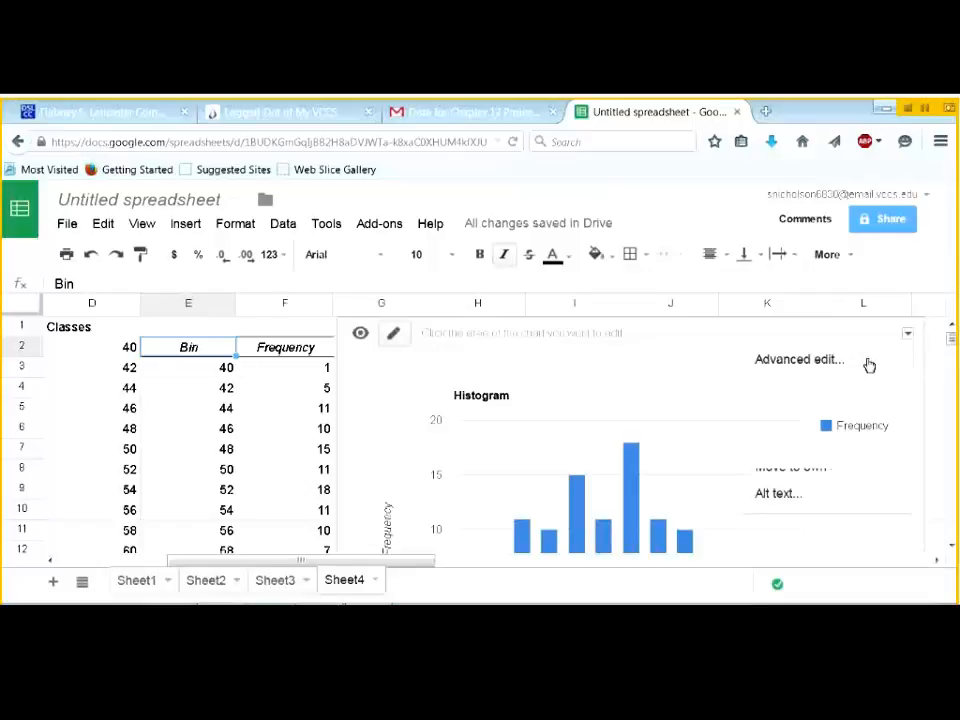
double_click(512, 457)
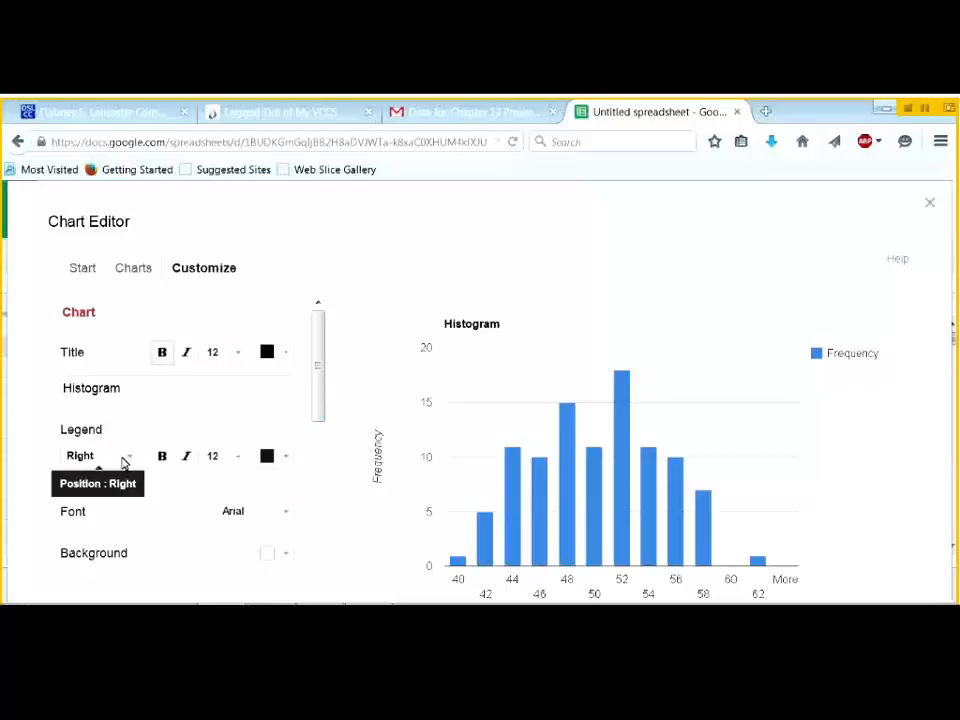
left_click(126, 460)
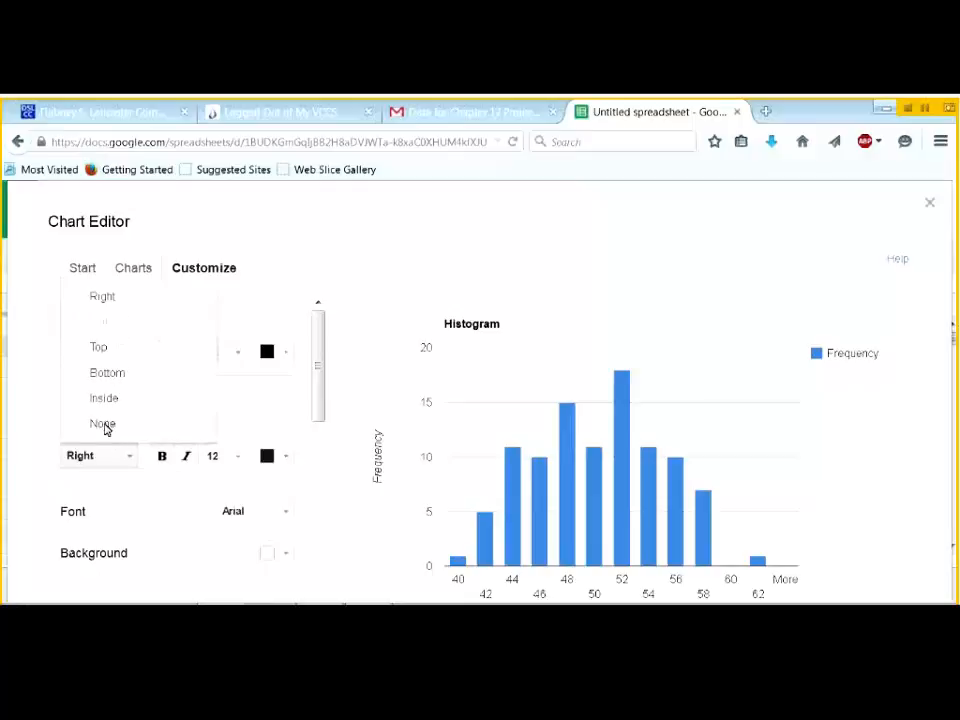
left_click(105, 424)
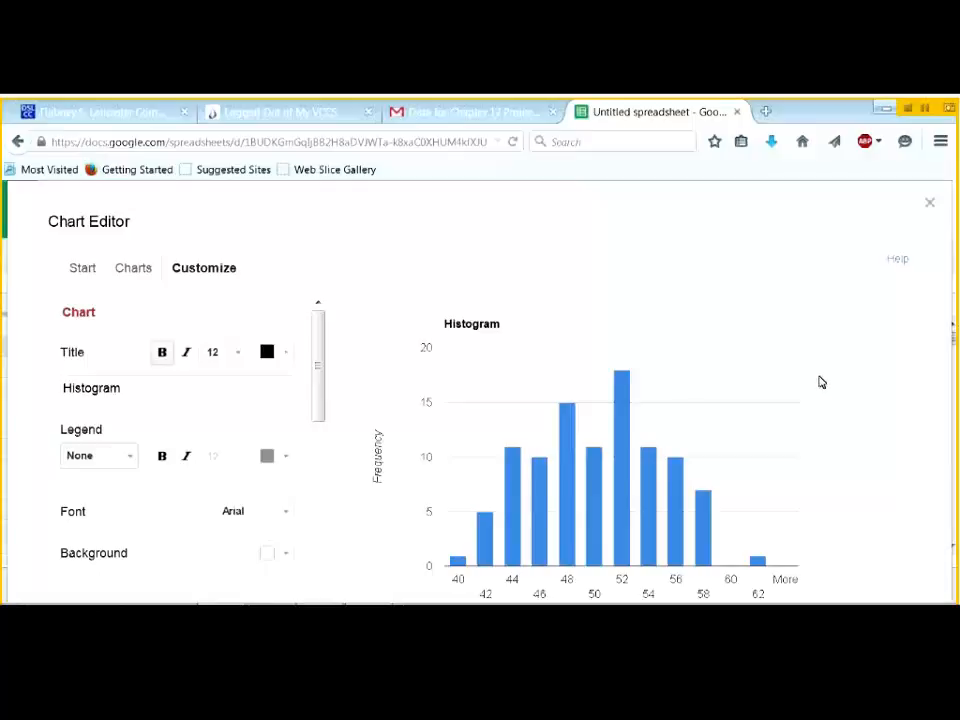
mouse_move(618, 436)
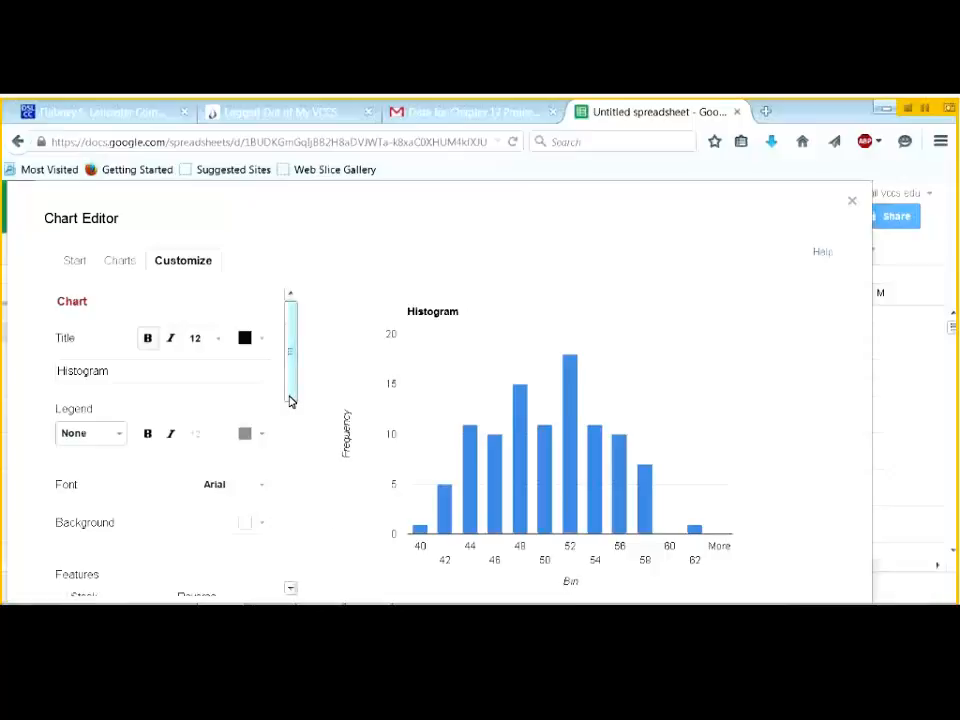
- Change the horizontal axis title from 'Bin' to 'Number of Heads'
left_click(291, 589)
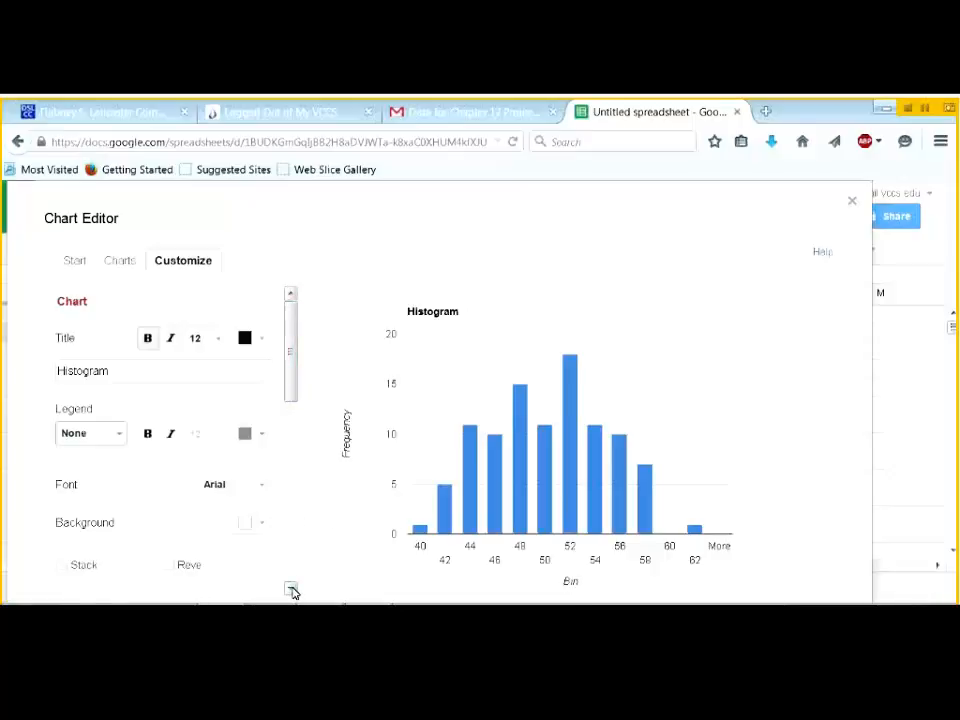
scroll(291, 589, "down", 5)
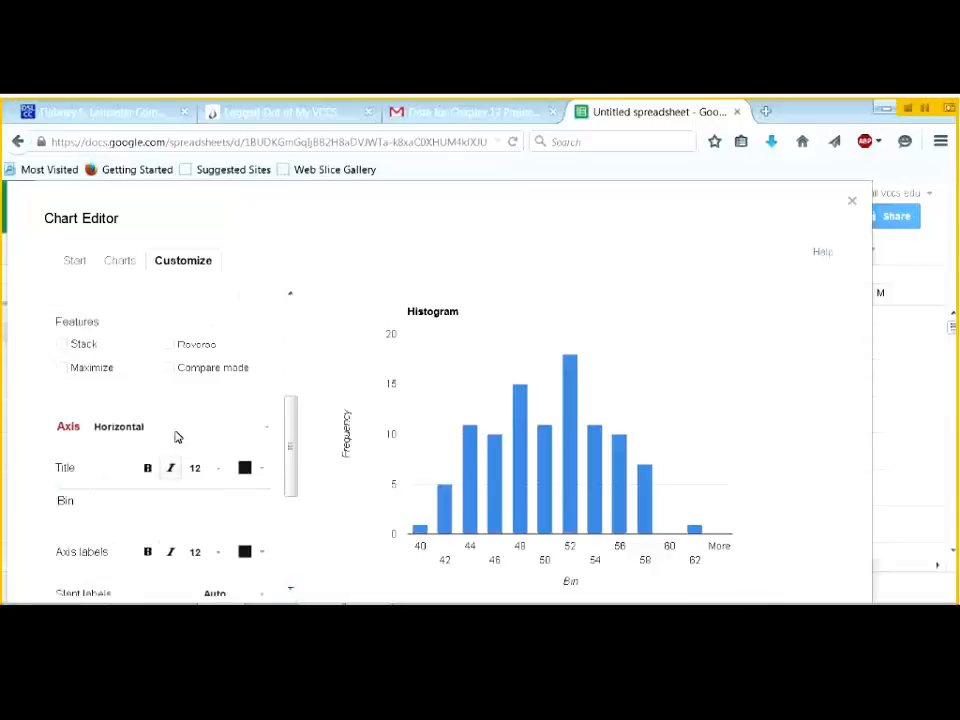
double_click(78, 502)
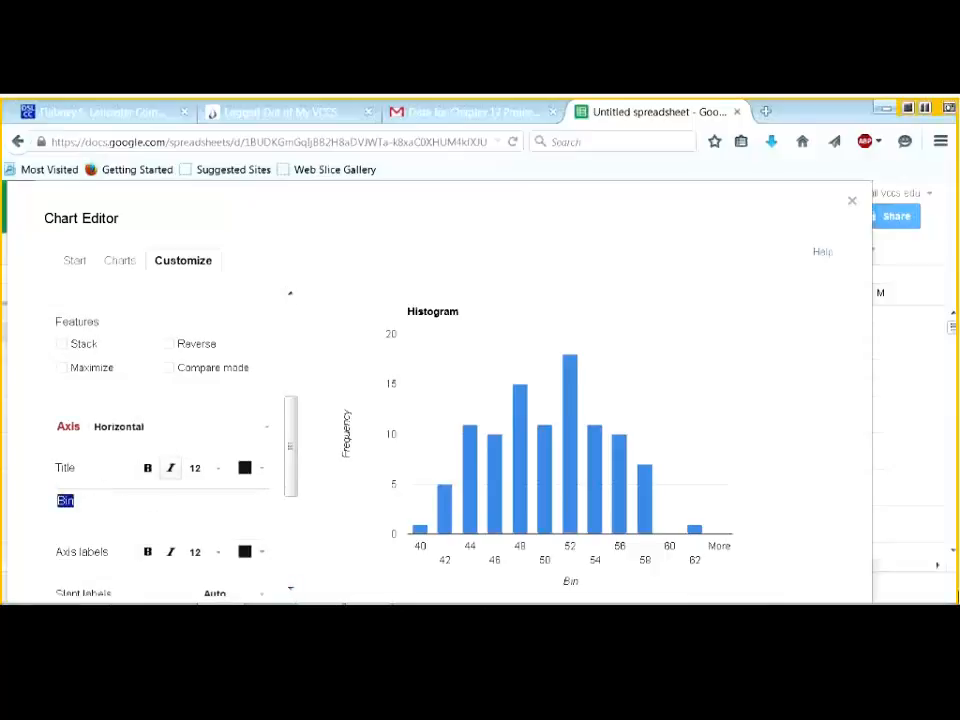
type("Number of Heads")
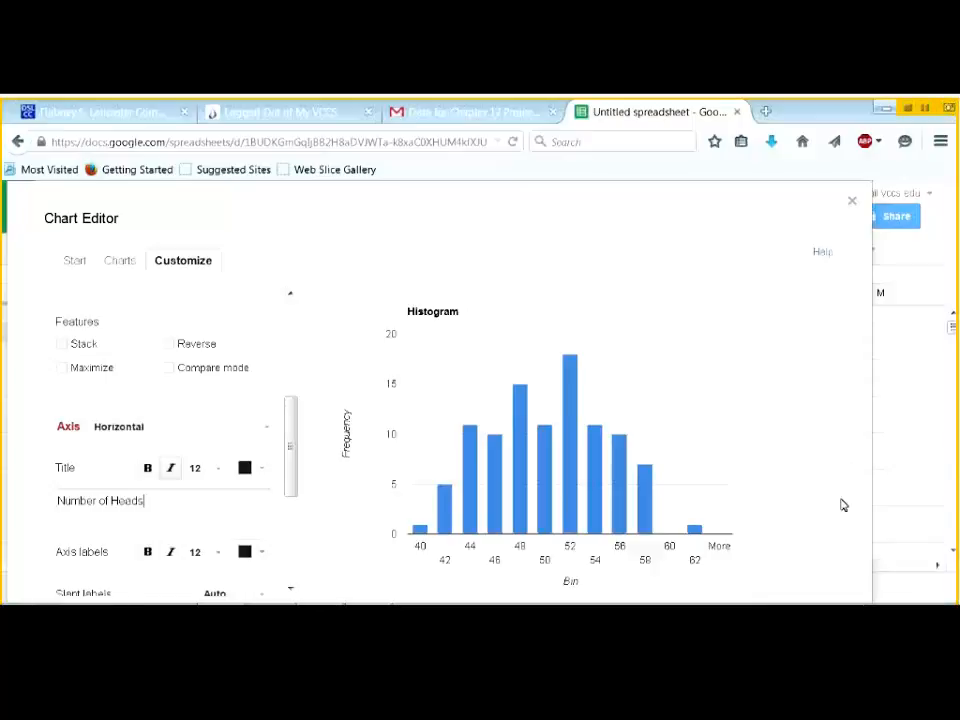
left_click(781, 421)
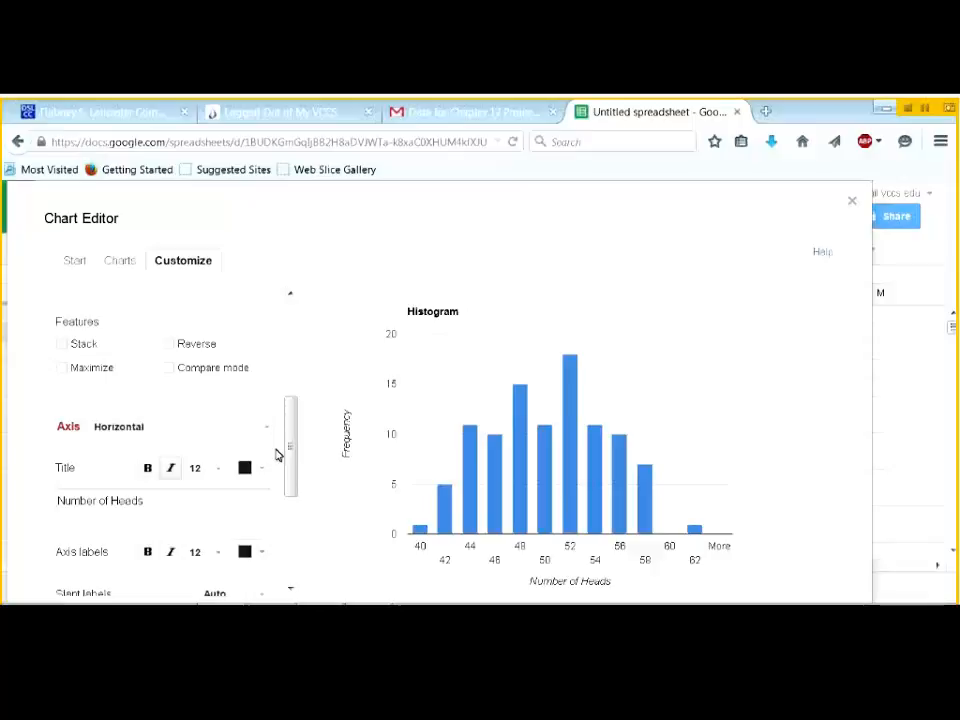
- Retitle the chart 'Histogram of Coin Flips'
left_click_drag(289, 489, 296, 392)
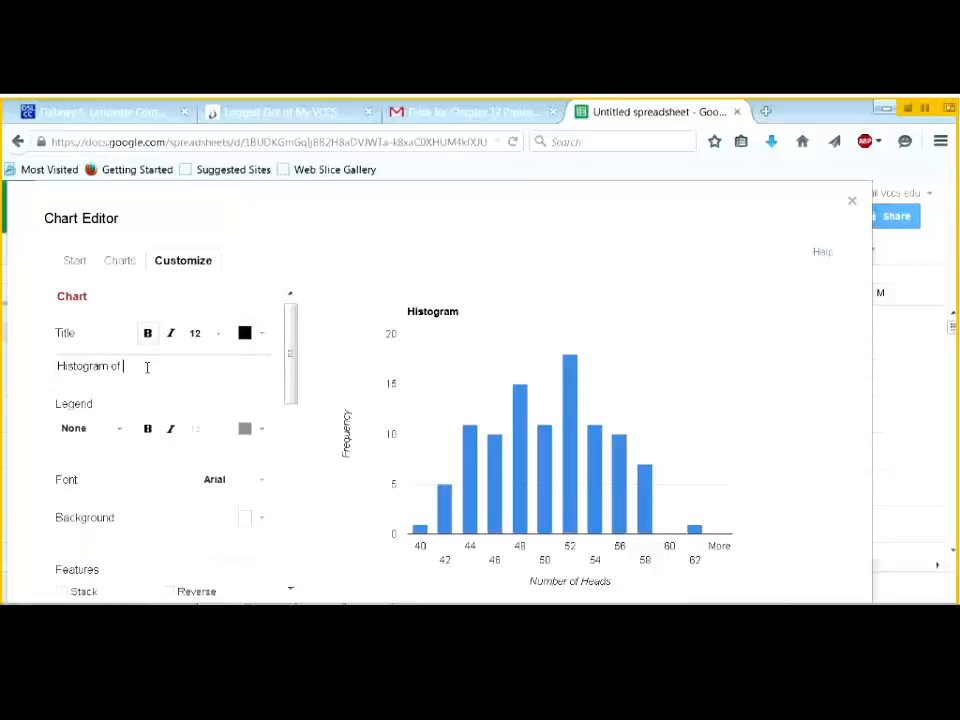
type("Coin Flips")
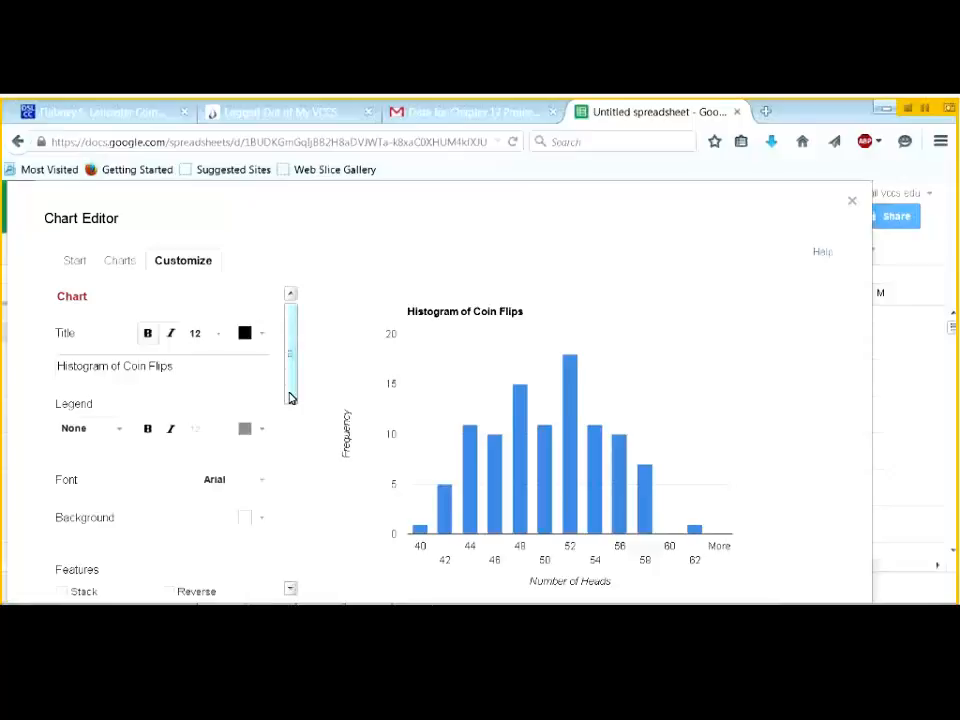
left_click(73, 261)
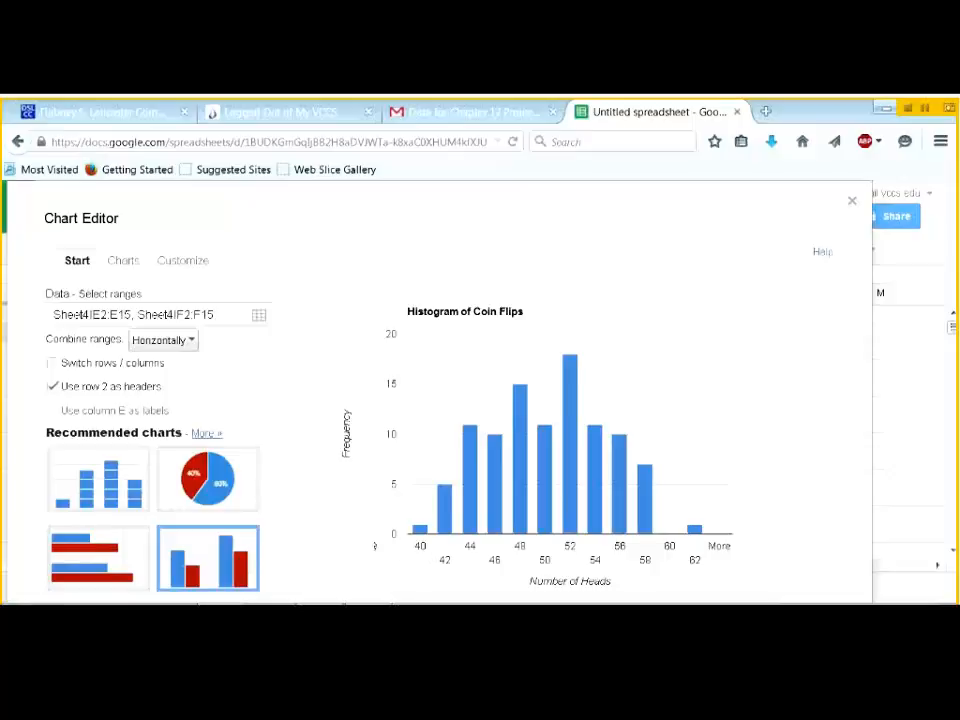
- Slant the horizontal axis labels at 30° and close the chart editor
left_click(180, 264)
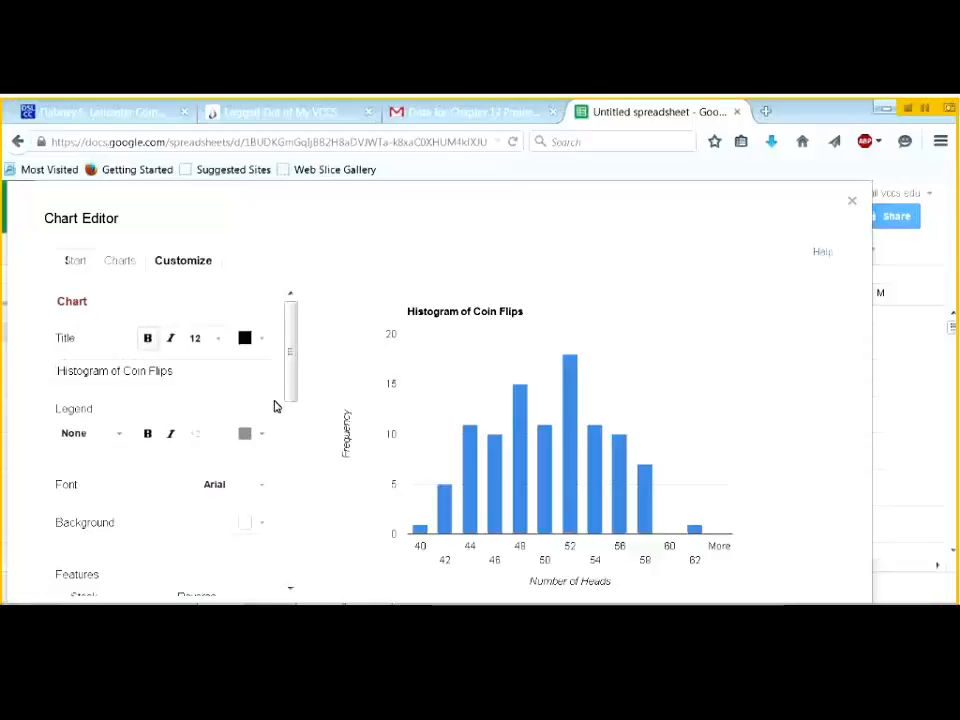
left_click_drag(290, 397, 285, 533)
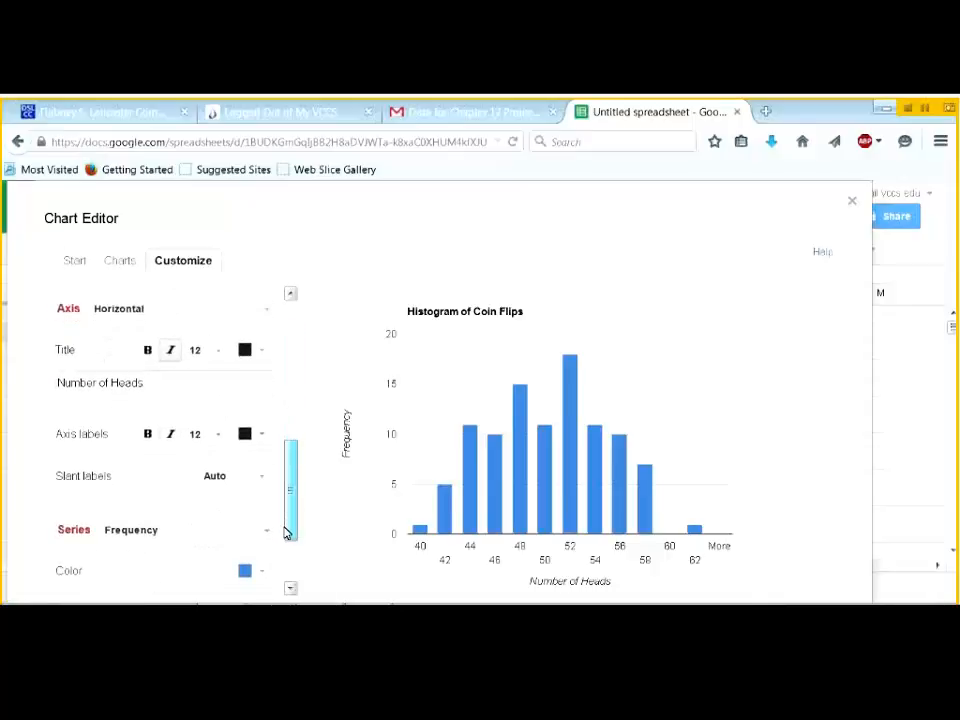
left_click(260, 478)
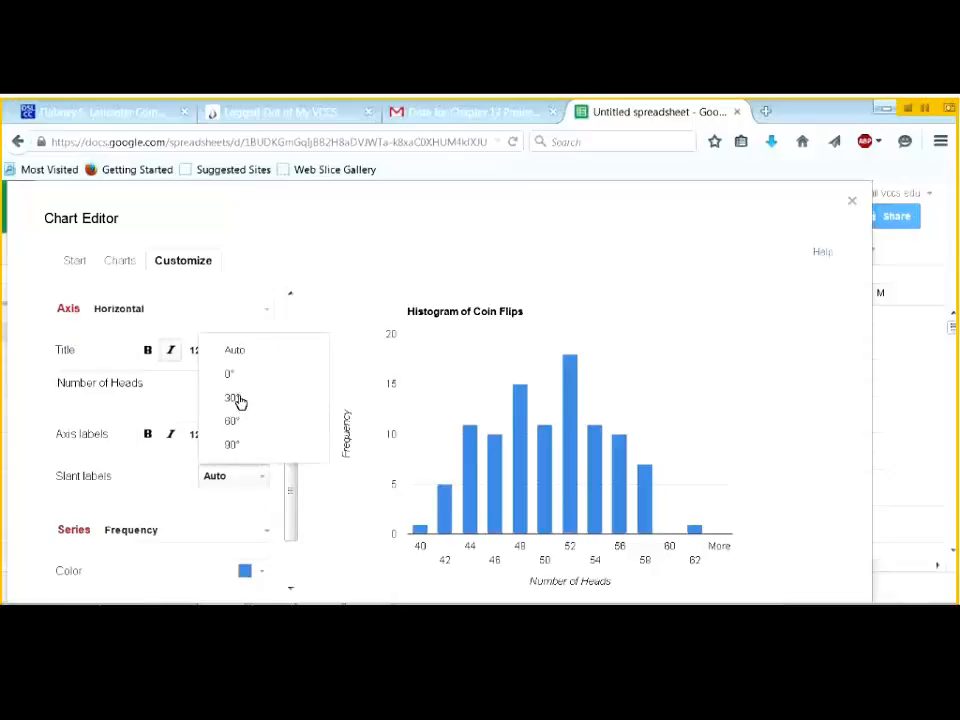
left_click(238, 400)
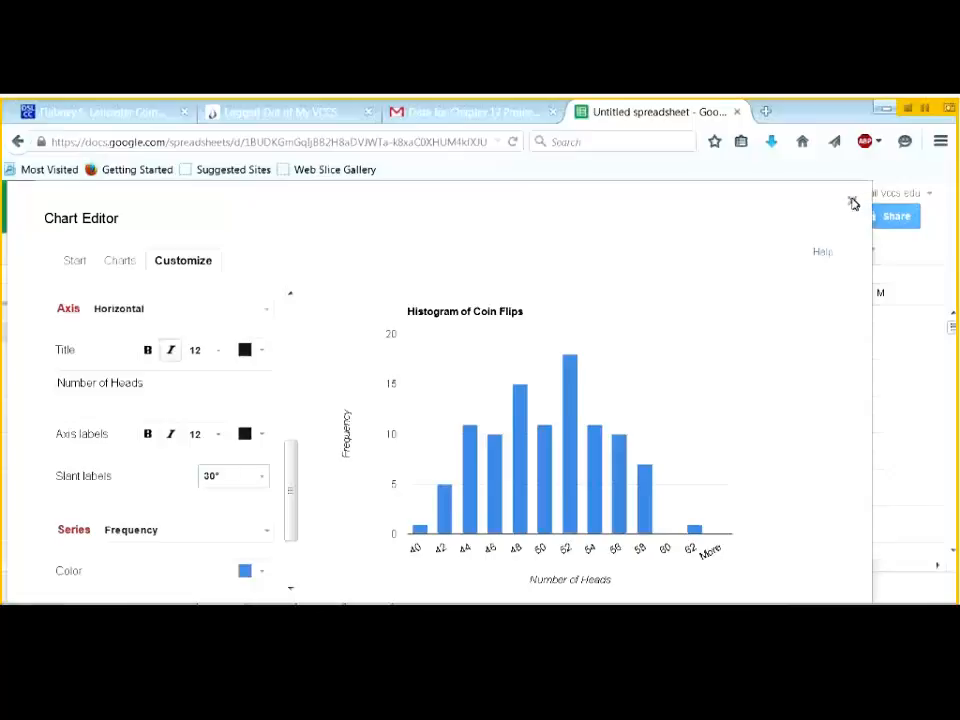
left_click(850, 203)
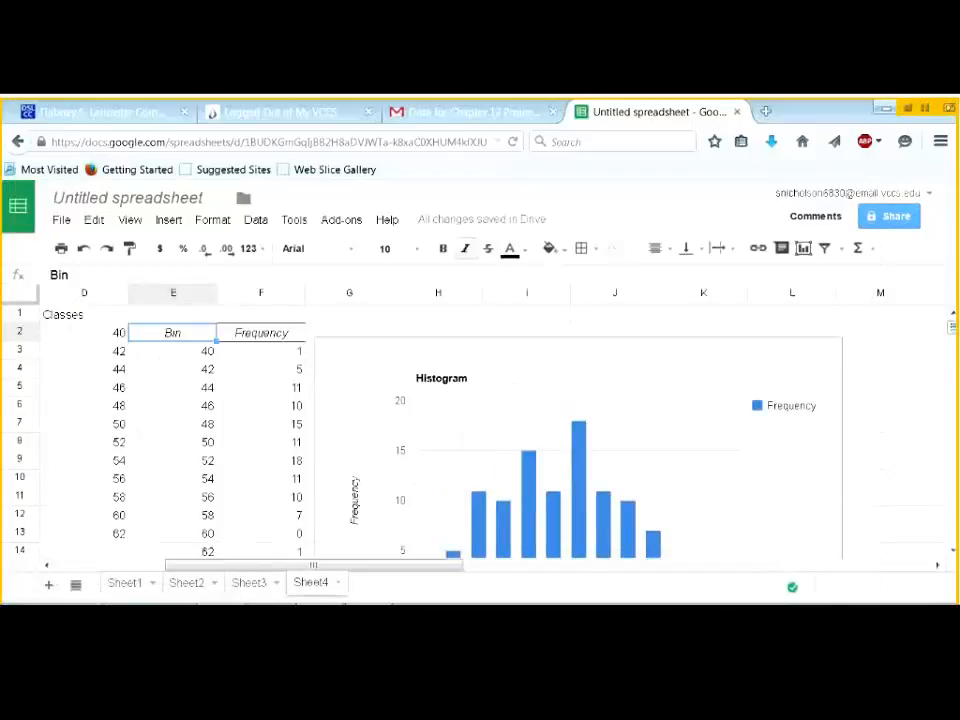
- Copy the class labels from C2:C13 ('less than 40' through '61 and 62') over the bins at E3
left_click(188, 355)
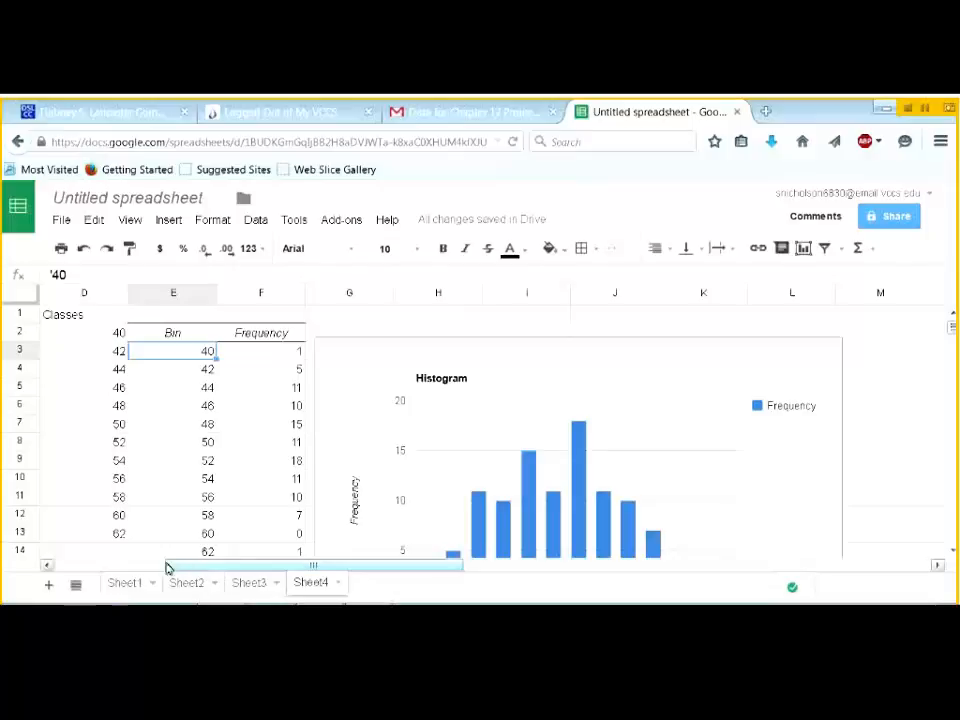
left_click(47, 566)
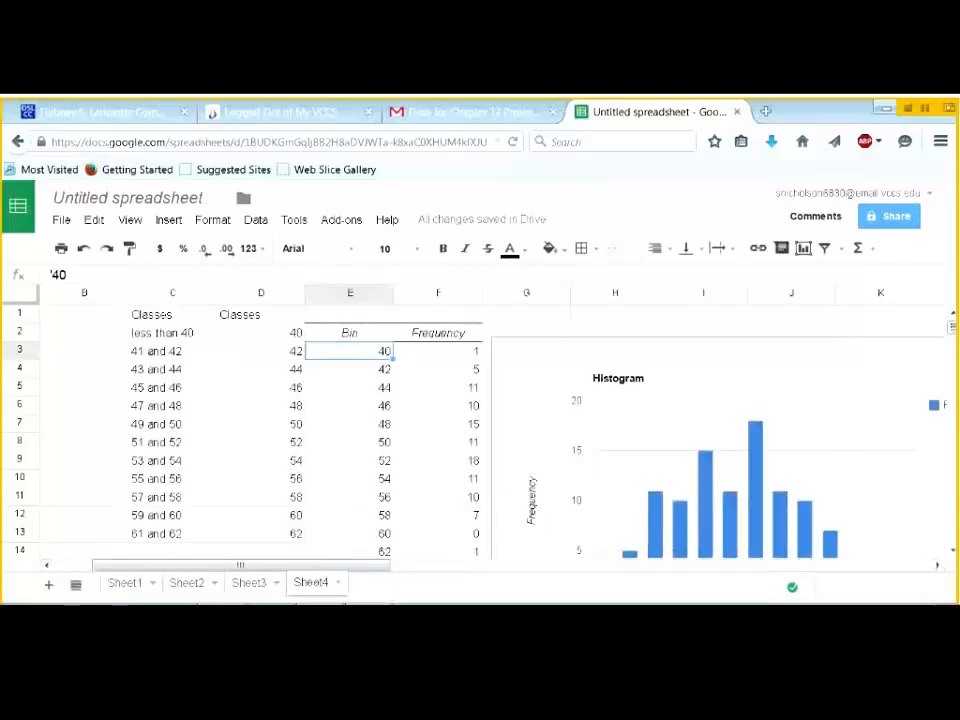
left_click(166, 336)
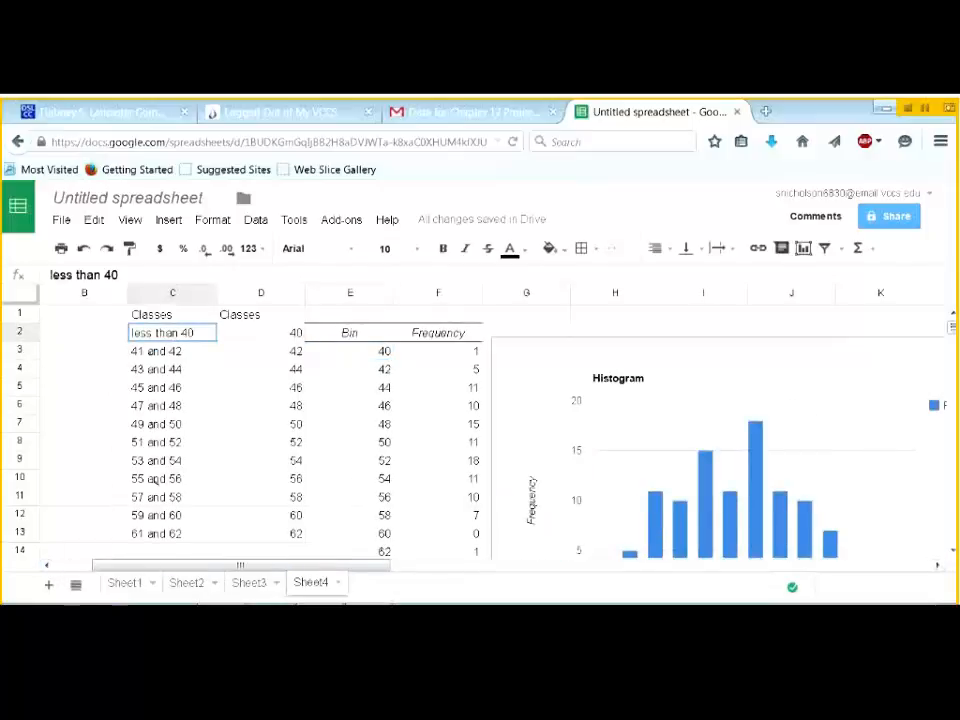
left_click(184, 534, "shift")
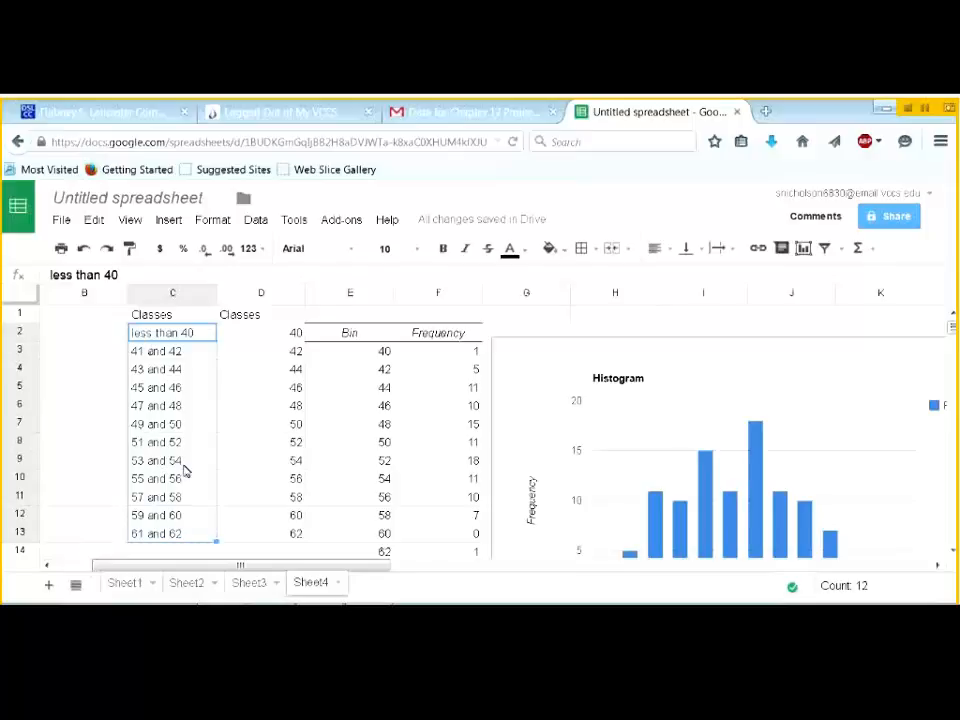
key("ctrl+c")
left_click(356, 354)
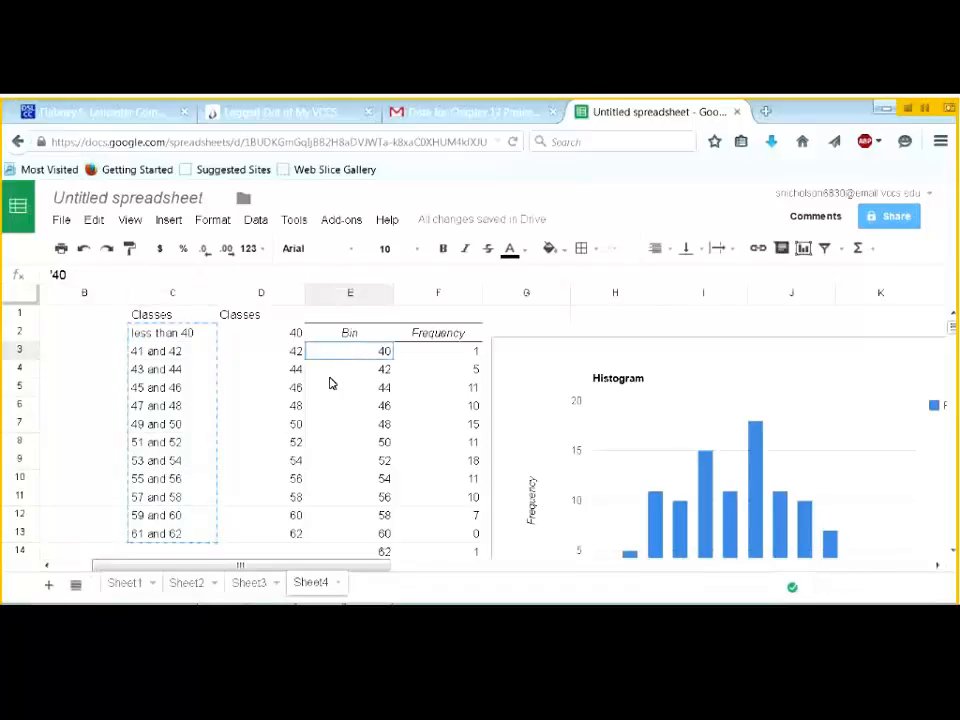
key("ctrl+v")
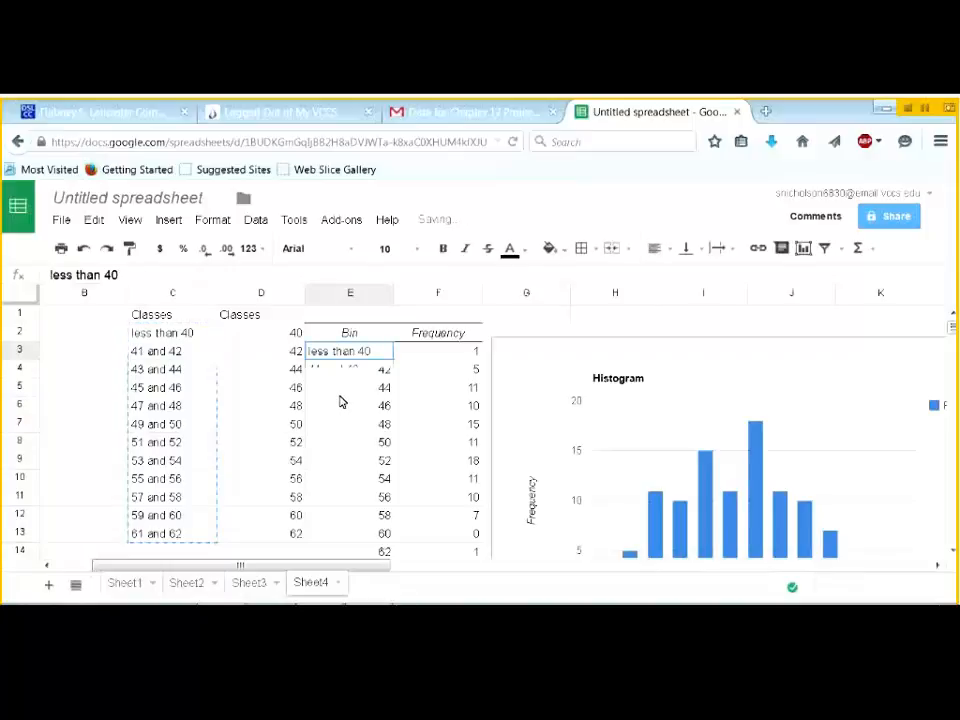
- Clear the leftover More row from the Bin and Frequency table
scroll(380, 452, "down", 3)
scroll(380, 452, "up", 1)
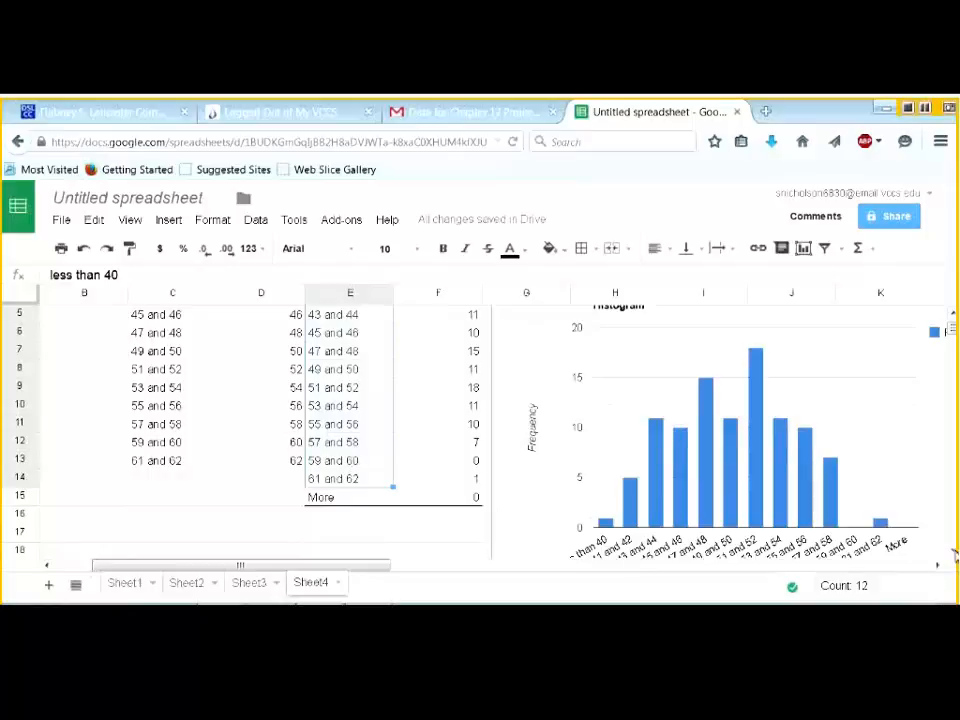
scroll(557, 524, "down", 1)
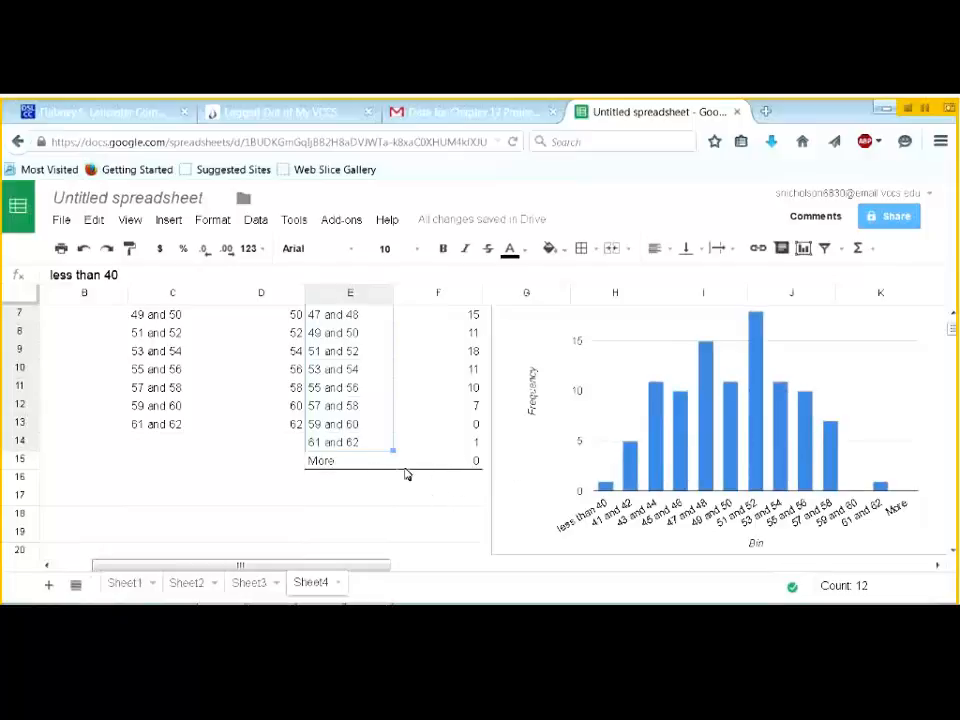
left_click(342, 463)
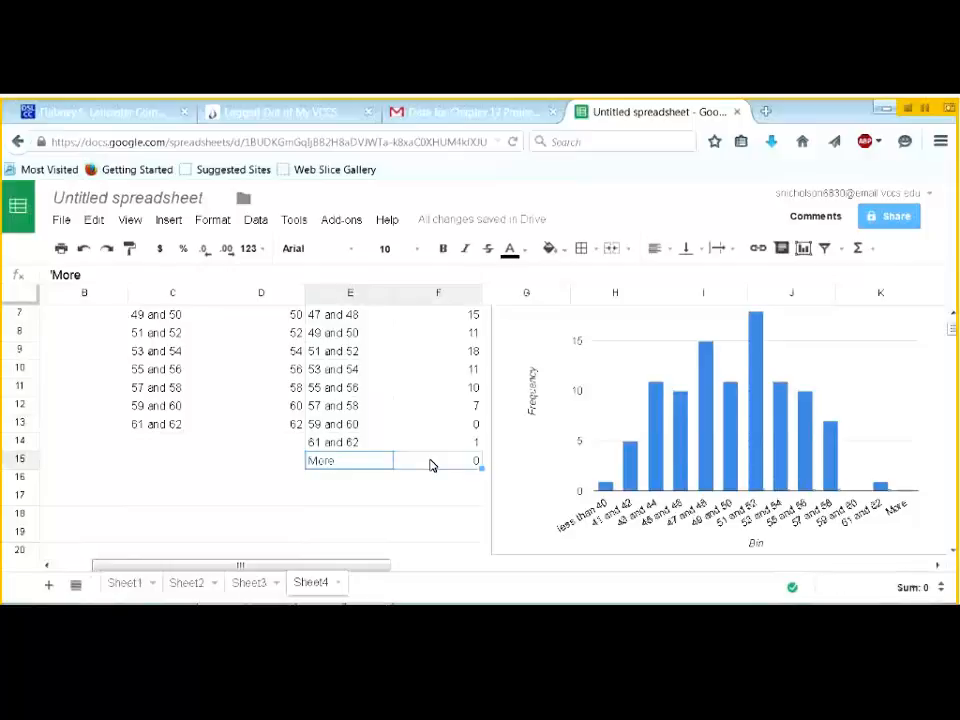
key("Delete")
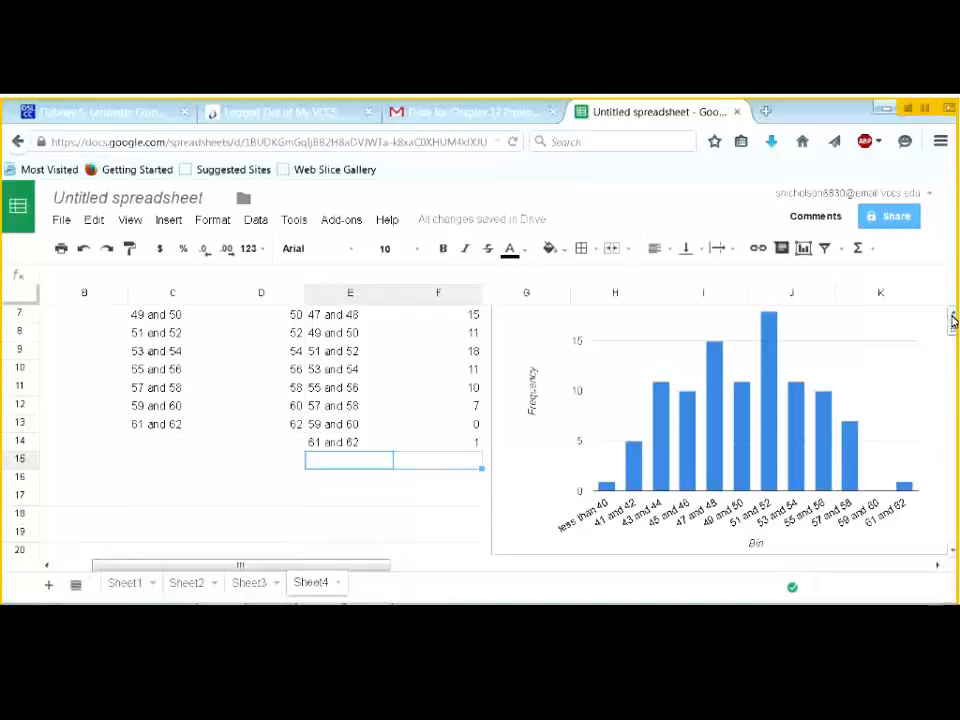
- Select the histogram chart and open its options menu
scroll(951, 326, "up", 2)
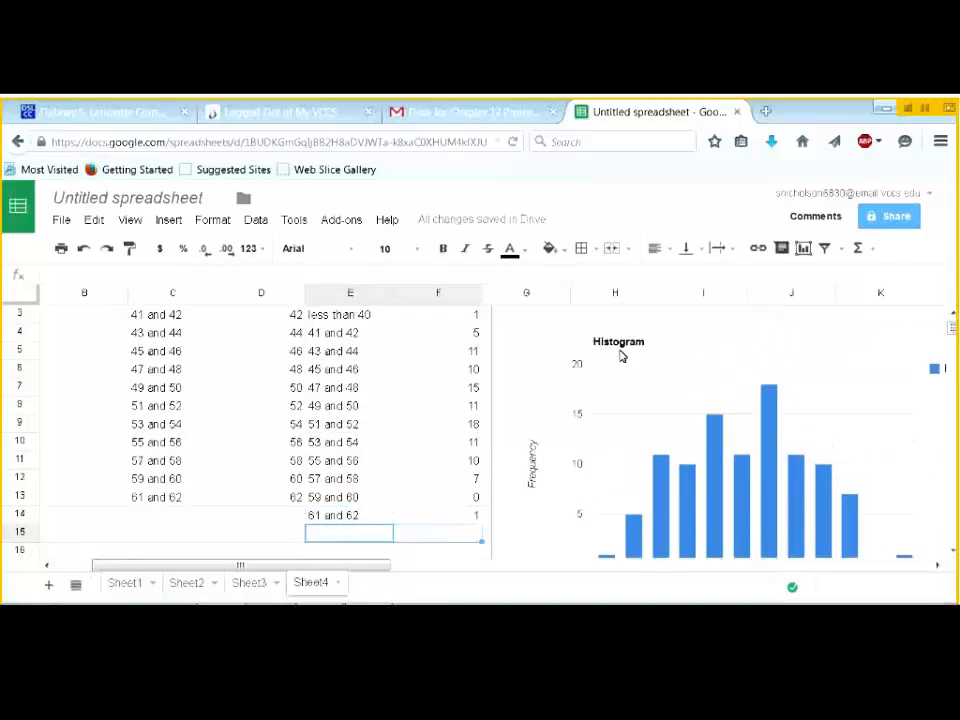
scroll(953, 318, "up", 1)
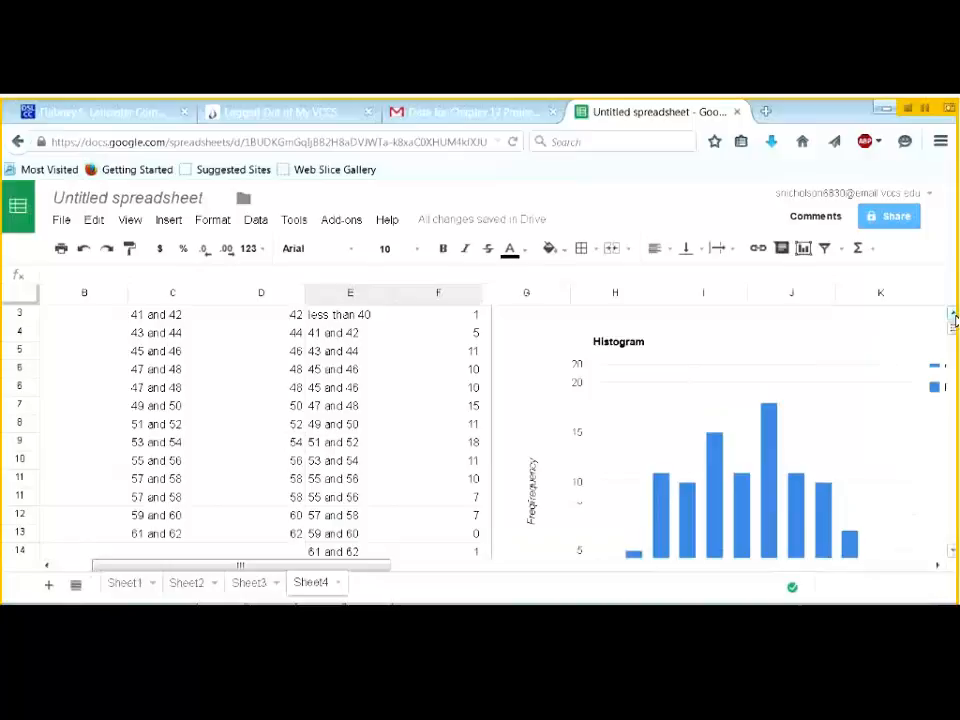
left_click(916, 366)
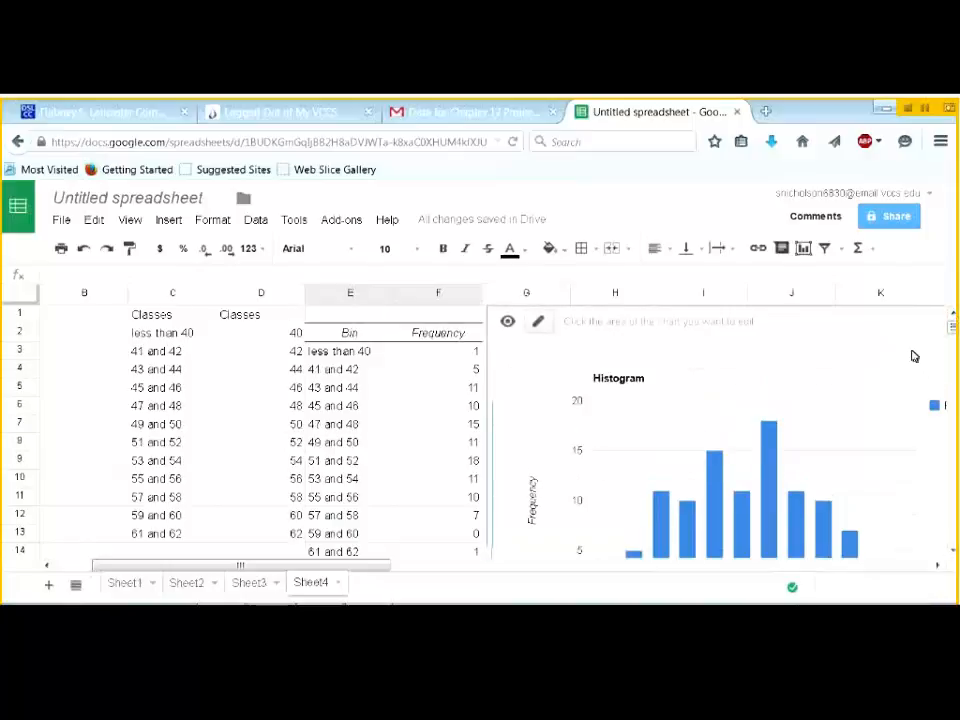
left_click(937, 565)
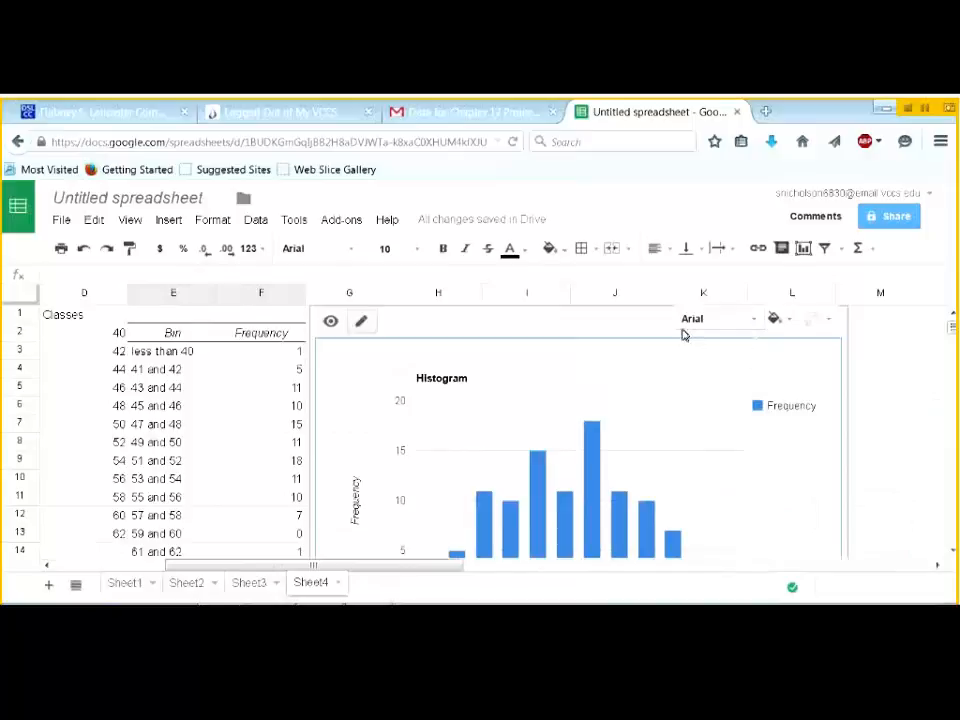
left_click(750, 321)
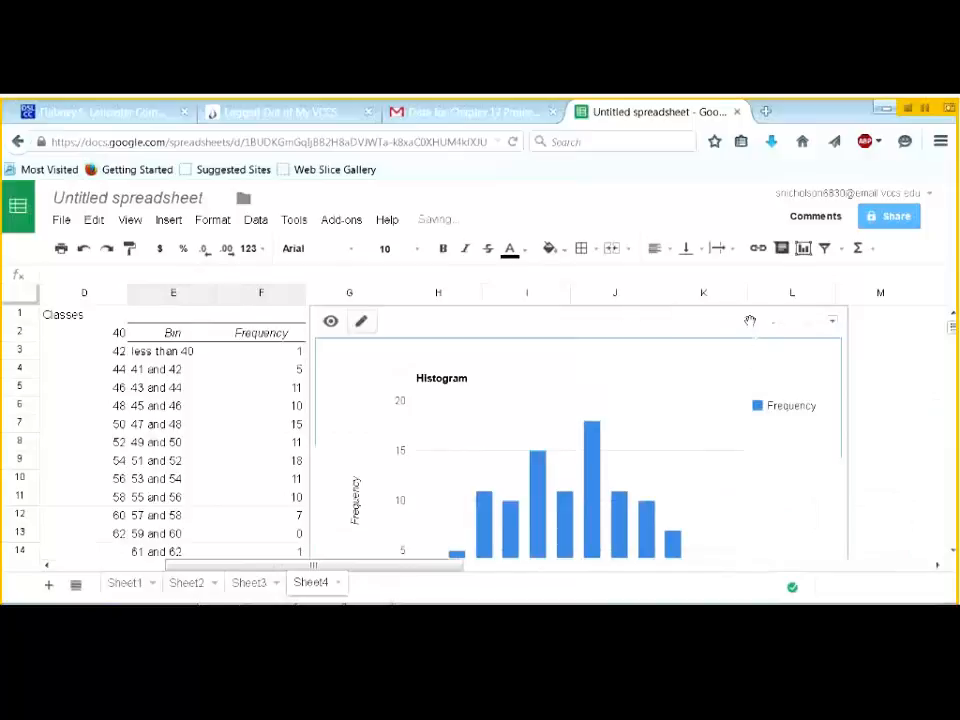
left_click(832, 322)
- Remove the histogram's legend by setting Legend to None in the chart editor
left_click(760, 348)
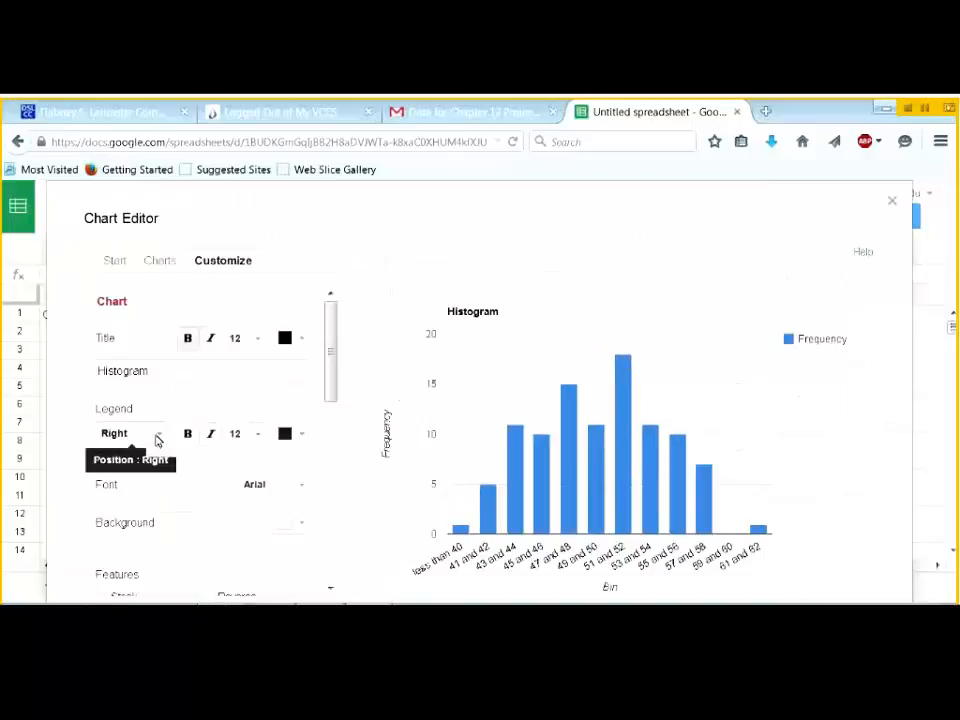
left_click(156, 437)
left_click(150, 583)
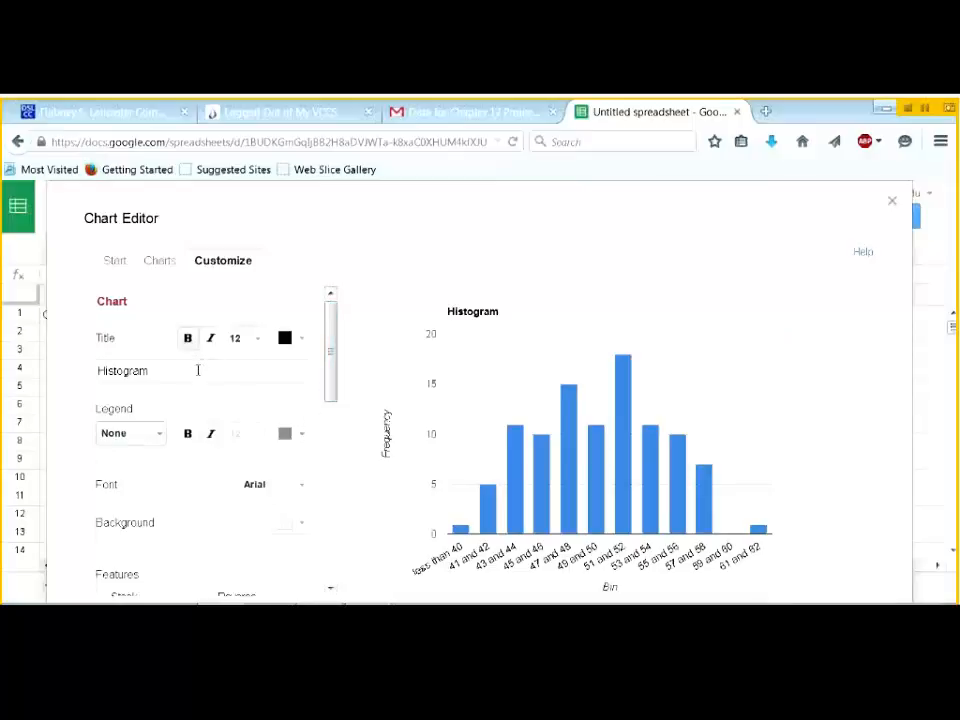
- Title the chart 'Histogram of Coin Flips', name the horizontal axis 'Number of Heads out of 100 Flips', and apply the changes
type("f Col")
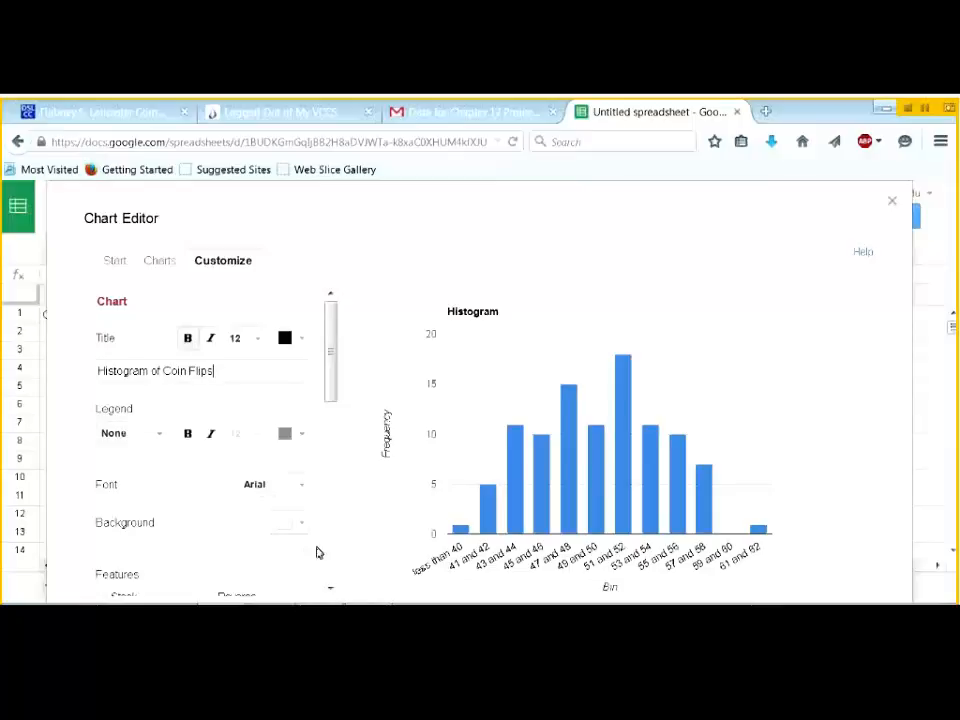
scroll(326, 570, "down", 3)
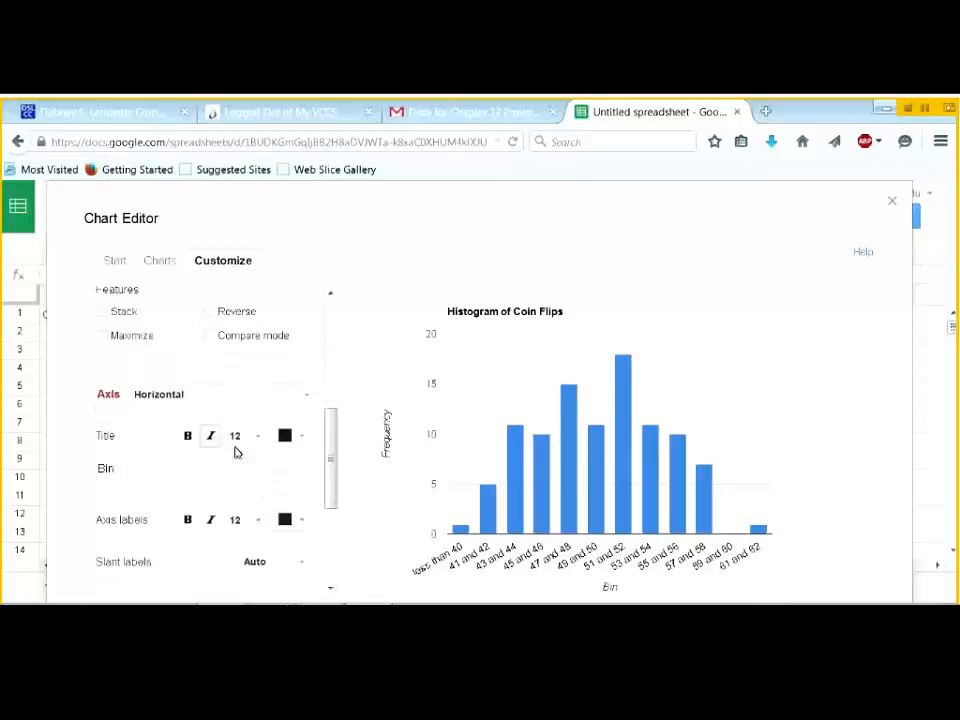
double_click(142, 467)
type("Number of Heads out of 100 Flips")
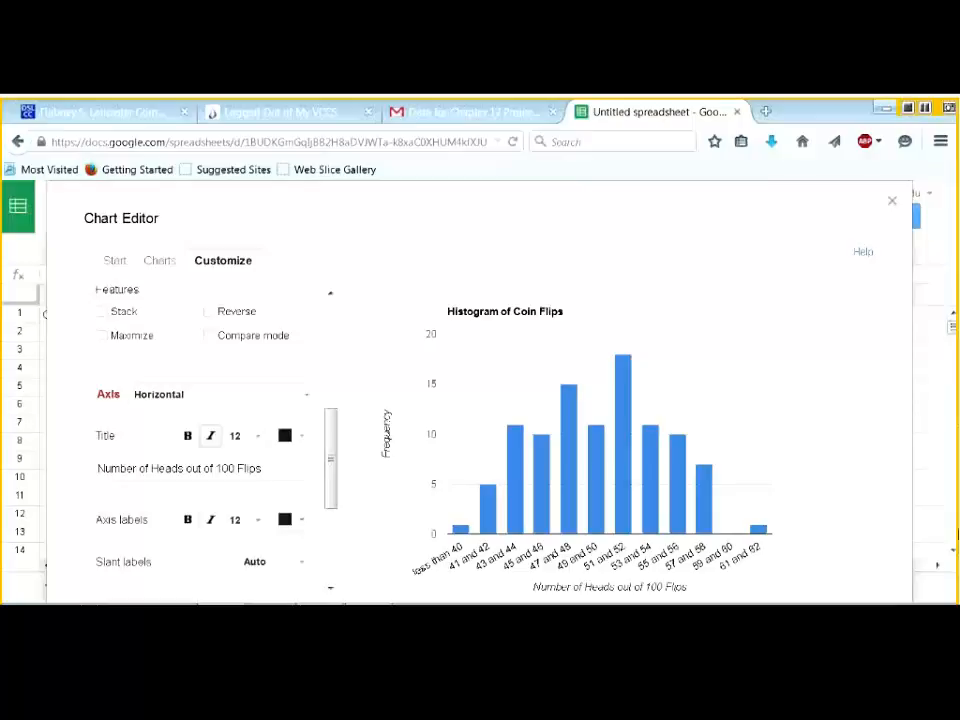
key("ctrl+minus")
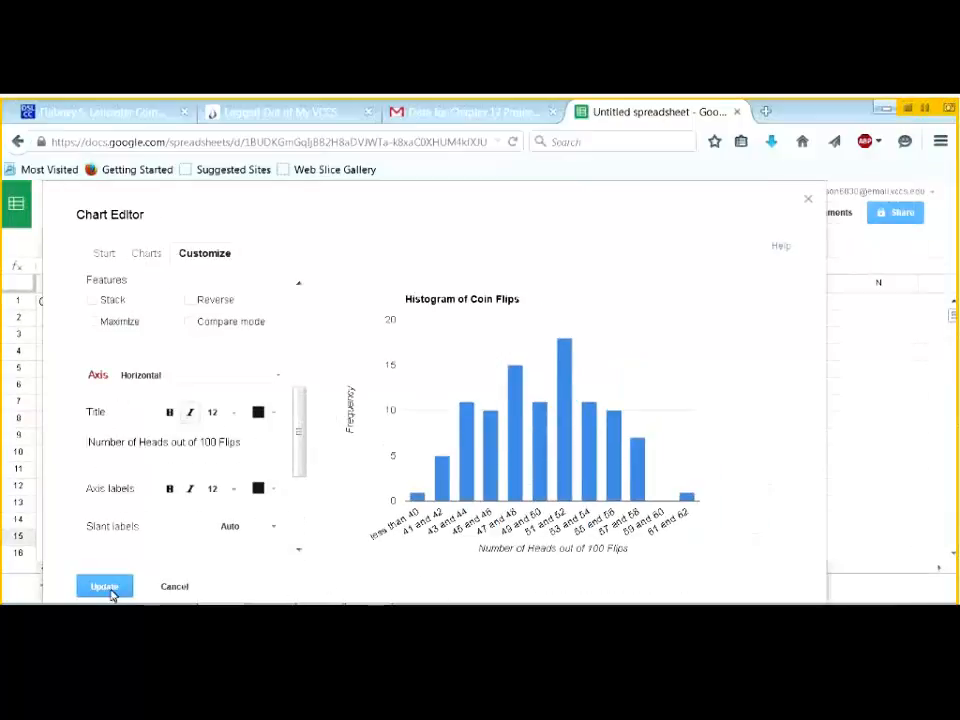
left_click(104, 588)
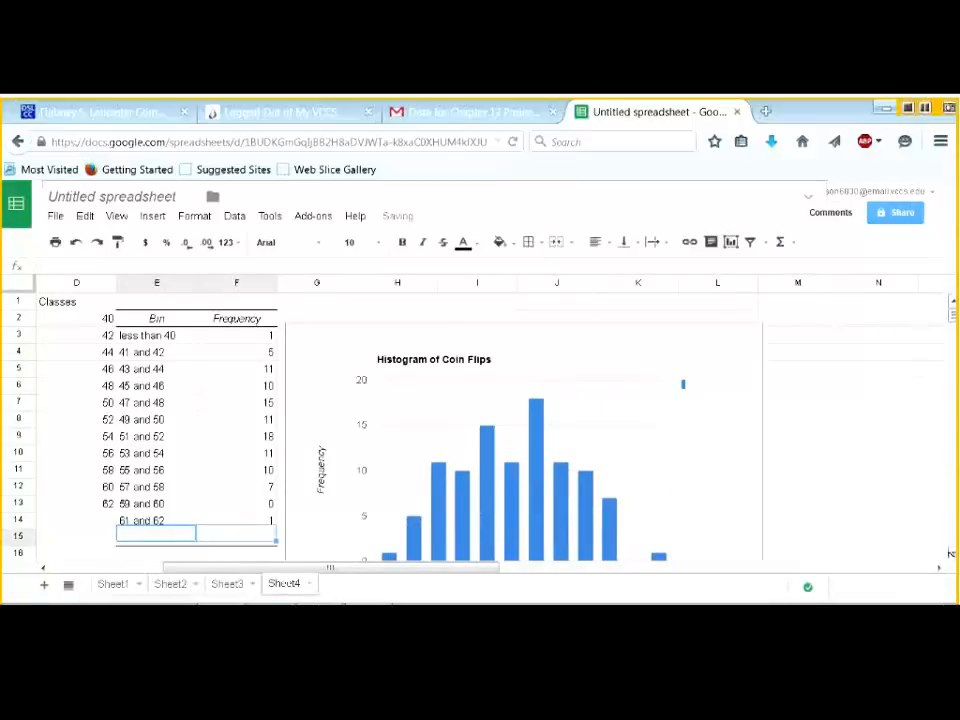
- Copy the 100 head counts in A2:A101 on Sheet4 and paste them into A1 of a new Sheet6
scroll(950, 556, "down", 1)
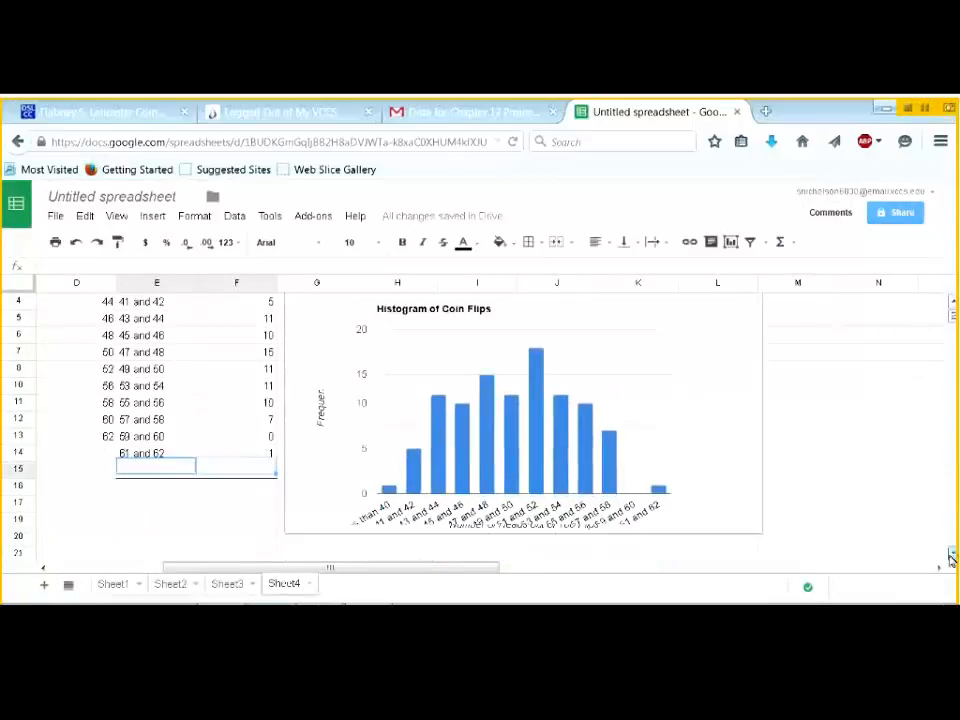
left_click(950, 556)
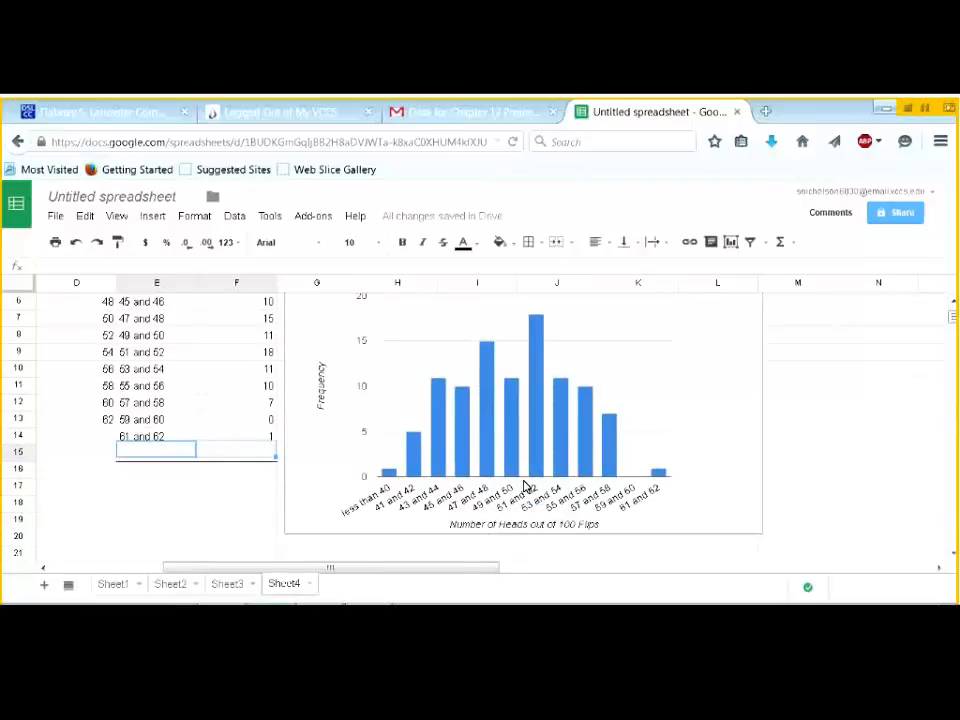
scroll(523, 485, "up", 2)
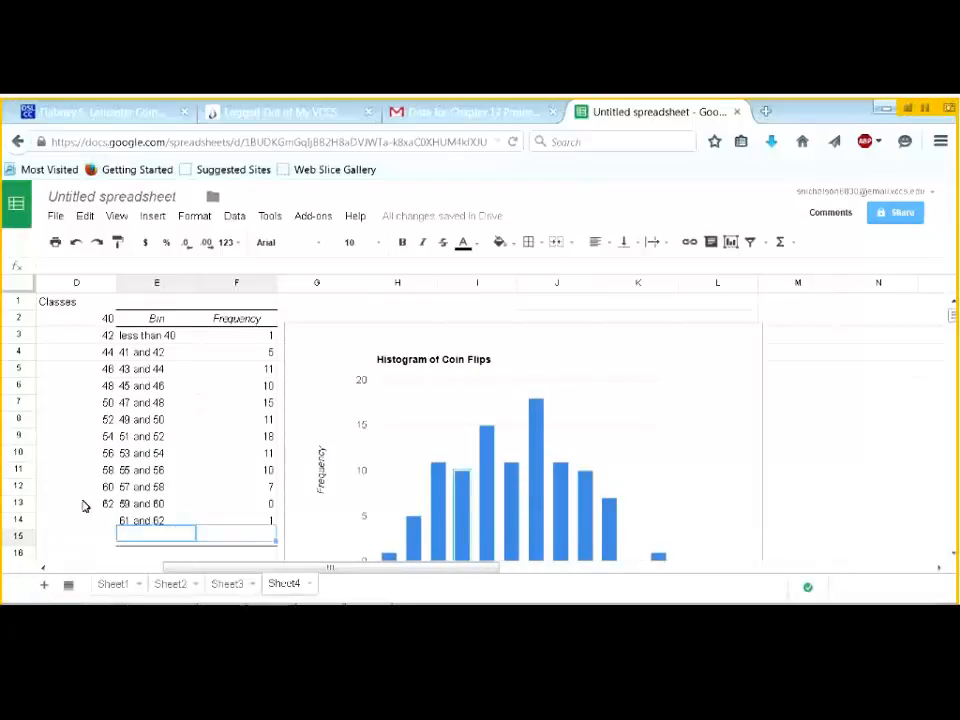
left_click_drag(390, 571, 194, 572)
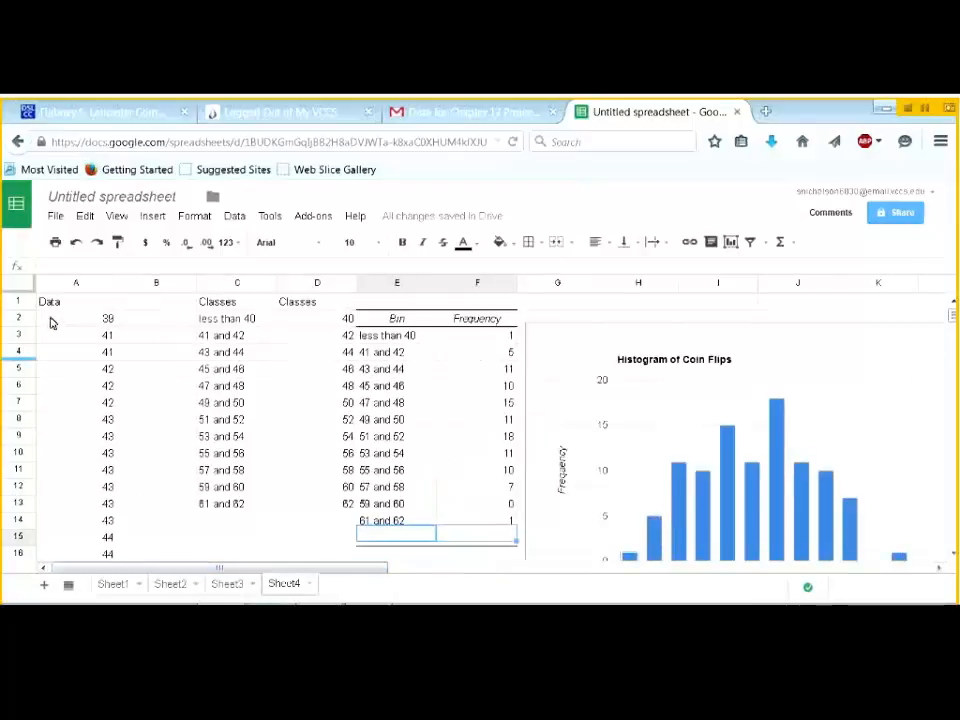
left_click(51, 320)
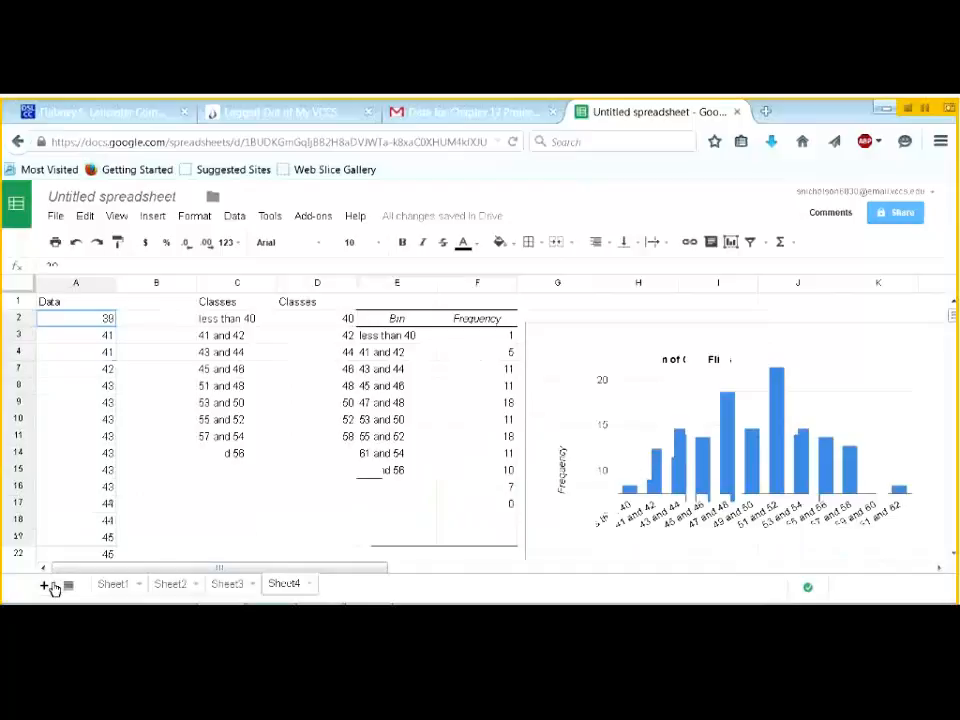
scroll(55, 588, "down", 3)
scroll(113, 388, "down", 20)
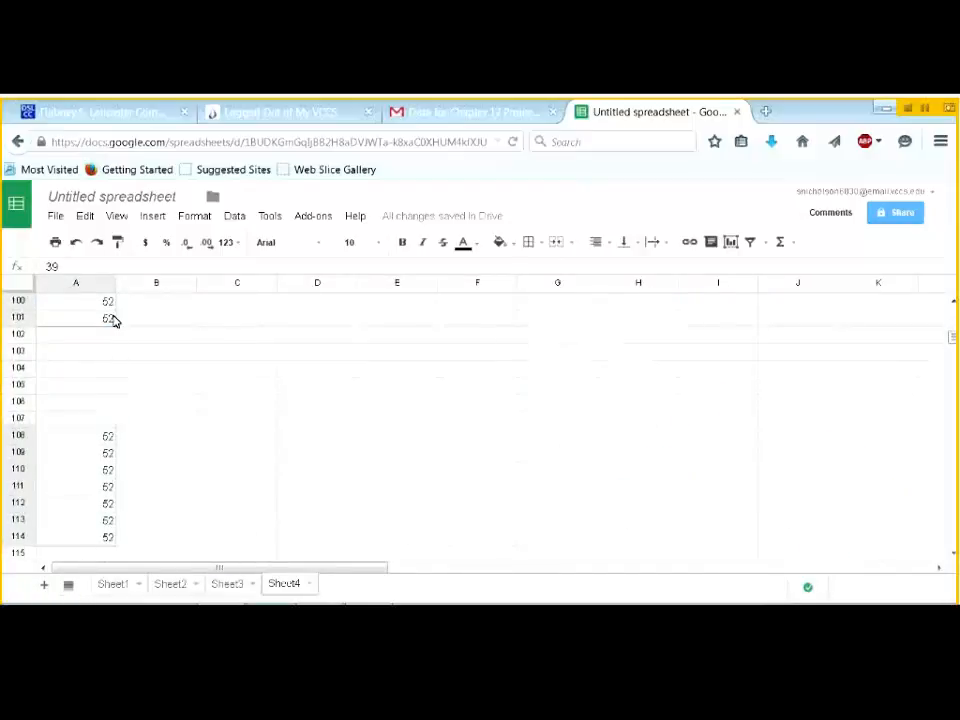
left_click(97, 322, "shift")
key("ctrl+c")
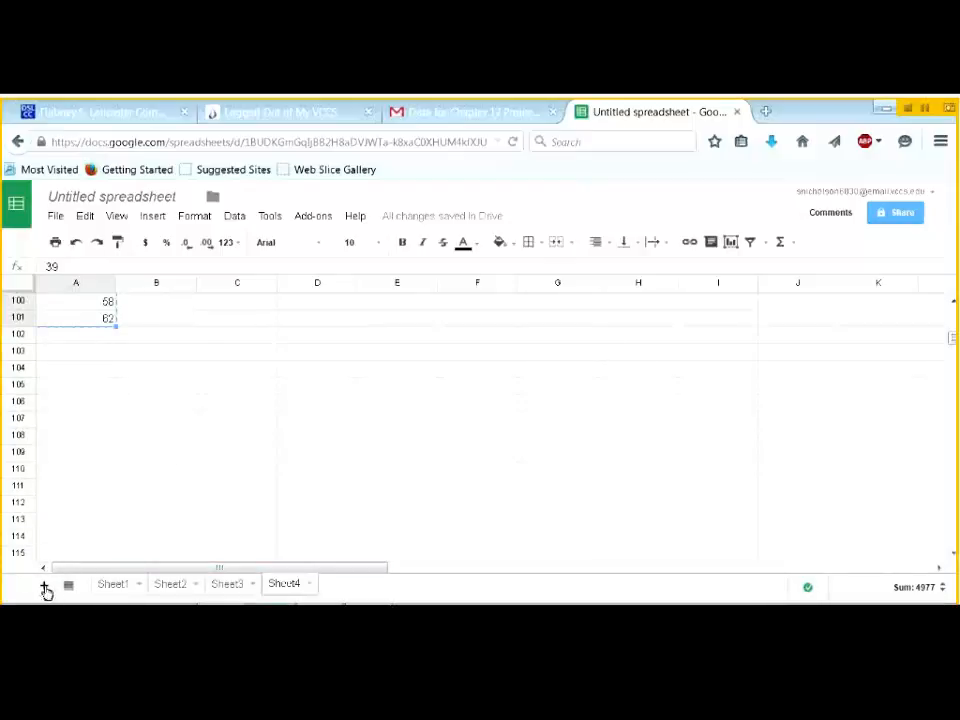
left_click(45, 590)
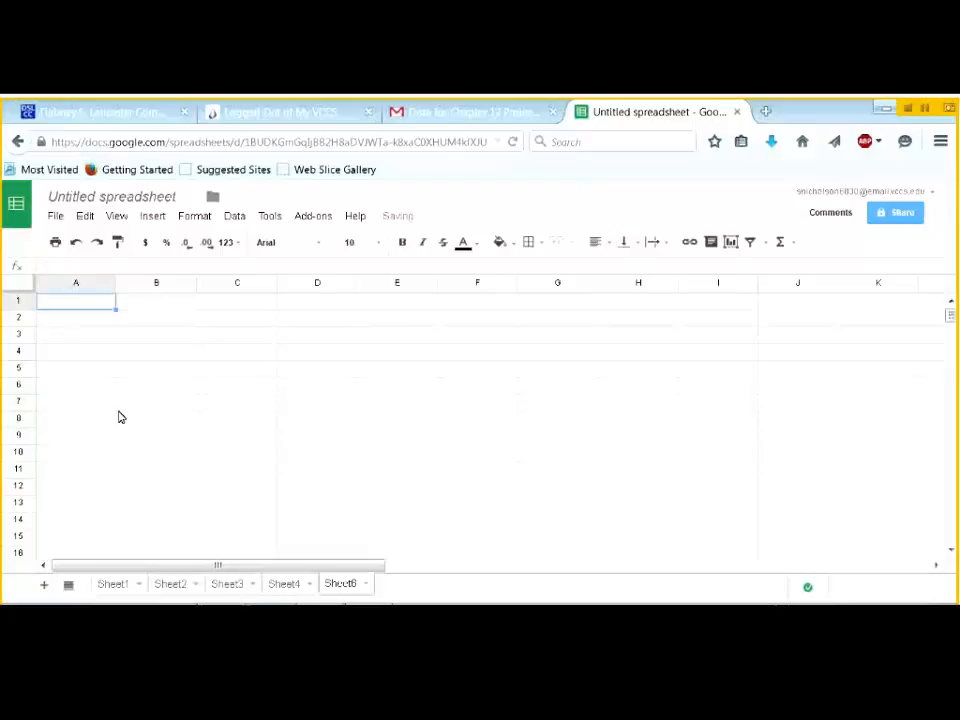
key("ctrl+v")
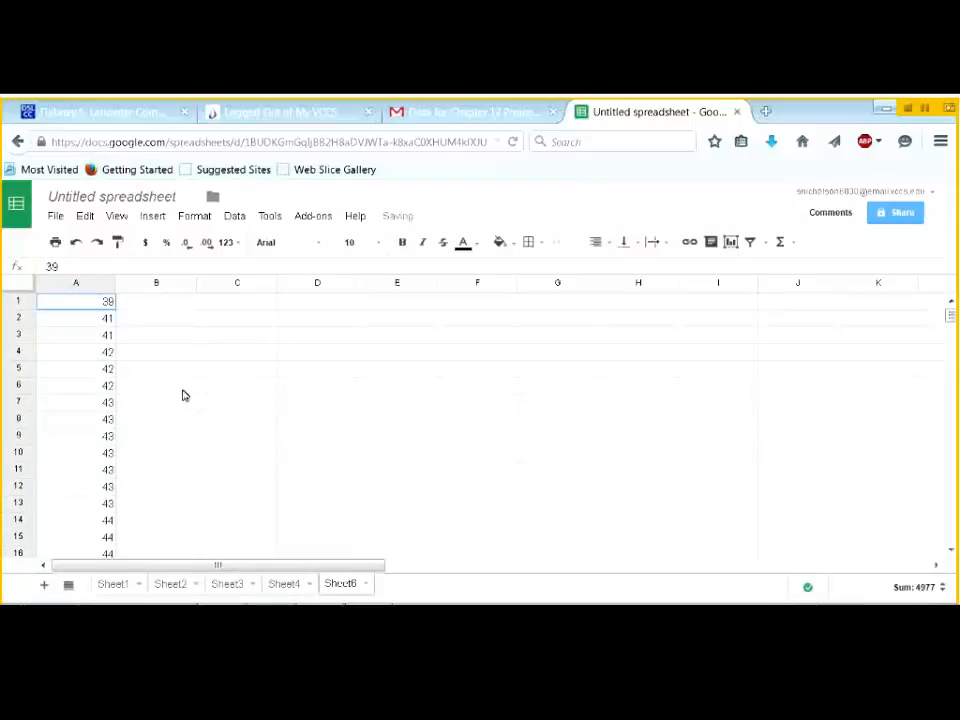
- Start the XLMiner Analysis ToolPak from the Add-ons menu
left_click(314, 216)
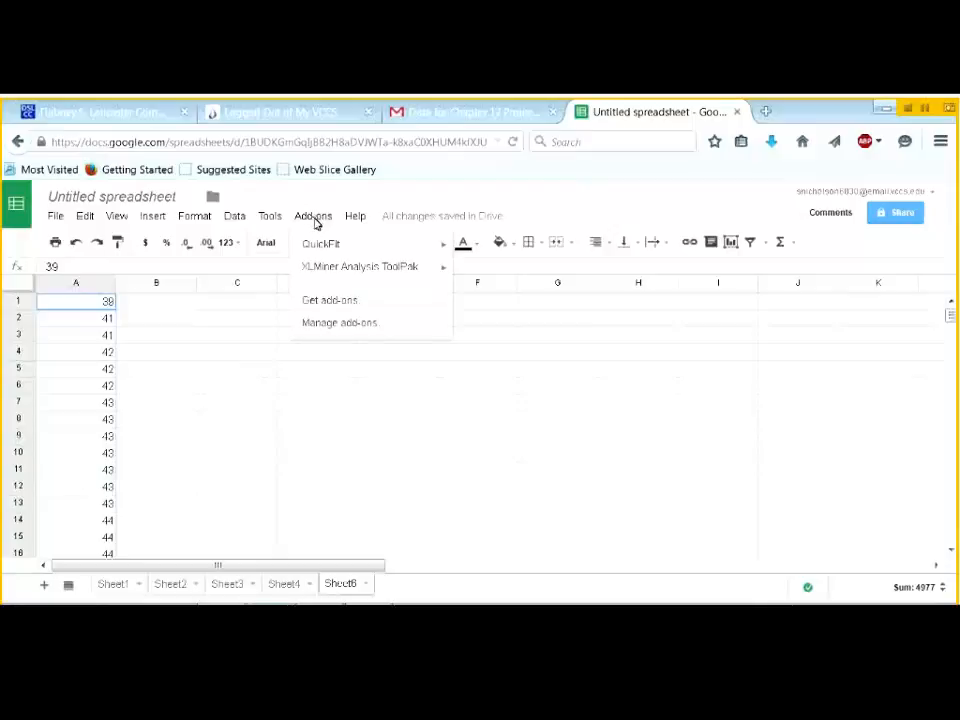
mouse_move(313, 272)
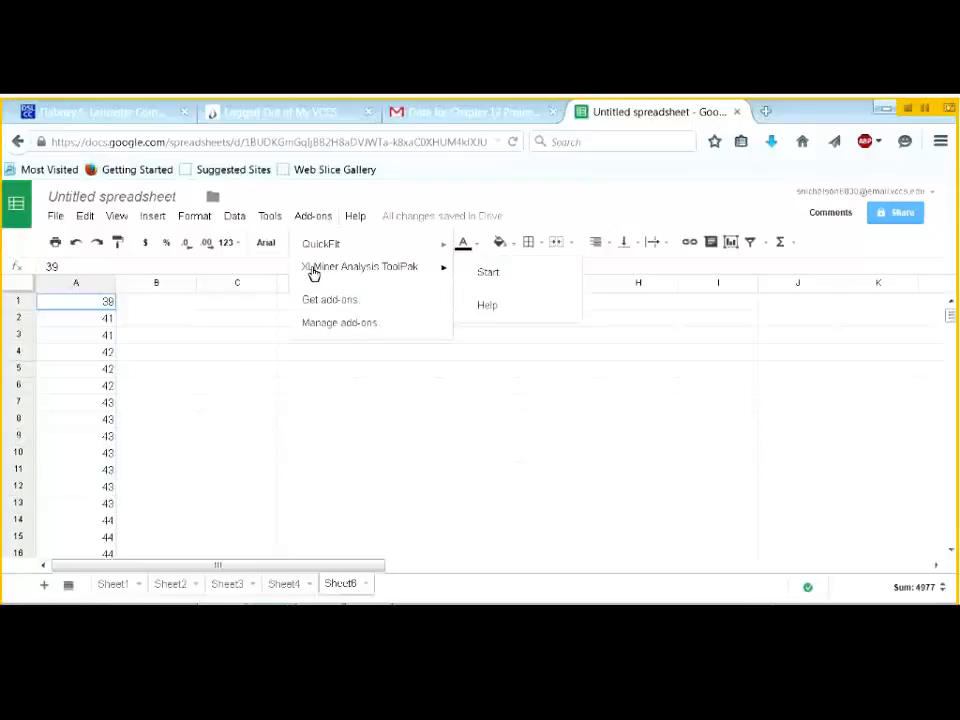
left_click(487, 272)
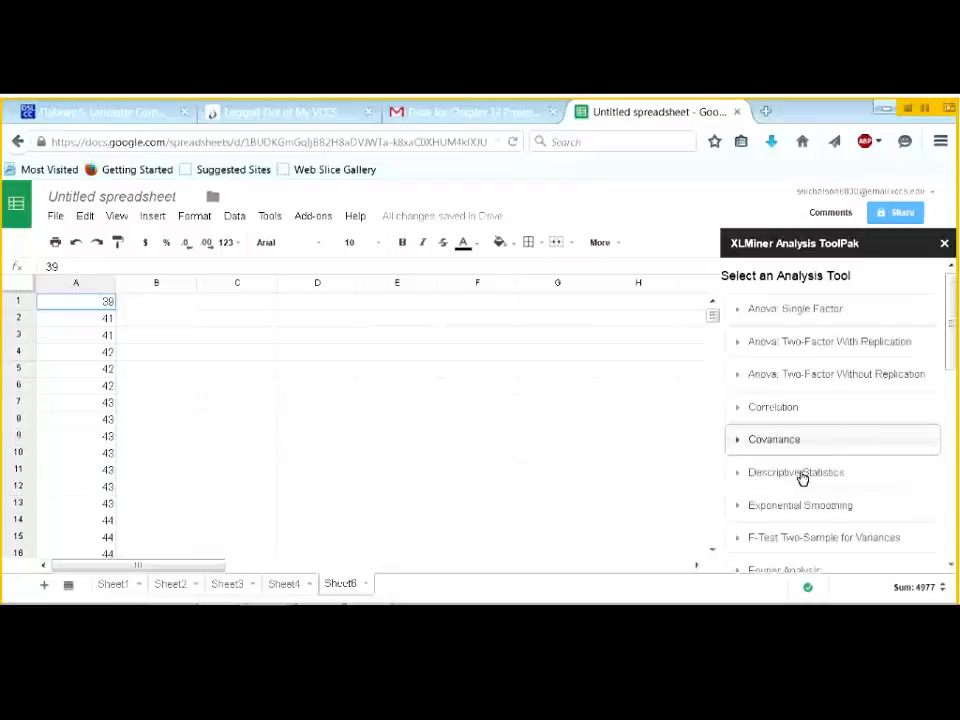
- Expand the Descriptive Statistics options in the XLMiner sidebar and scroll through its settings
left_click(770, 478)
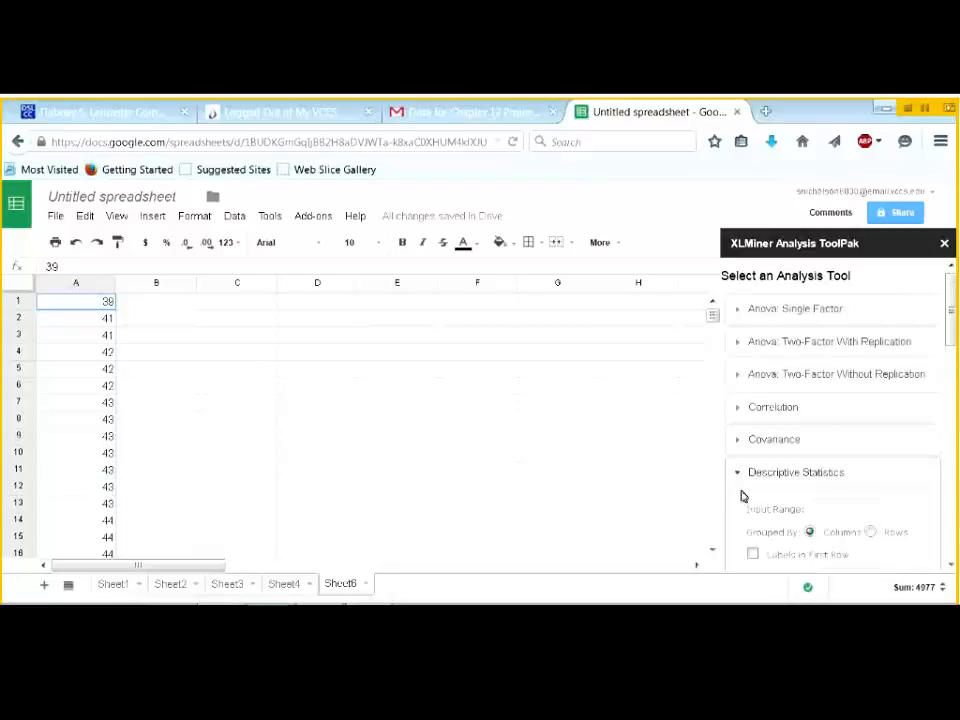
scroll(953, 568, "down", 5)
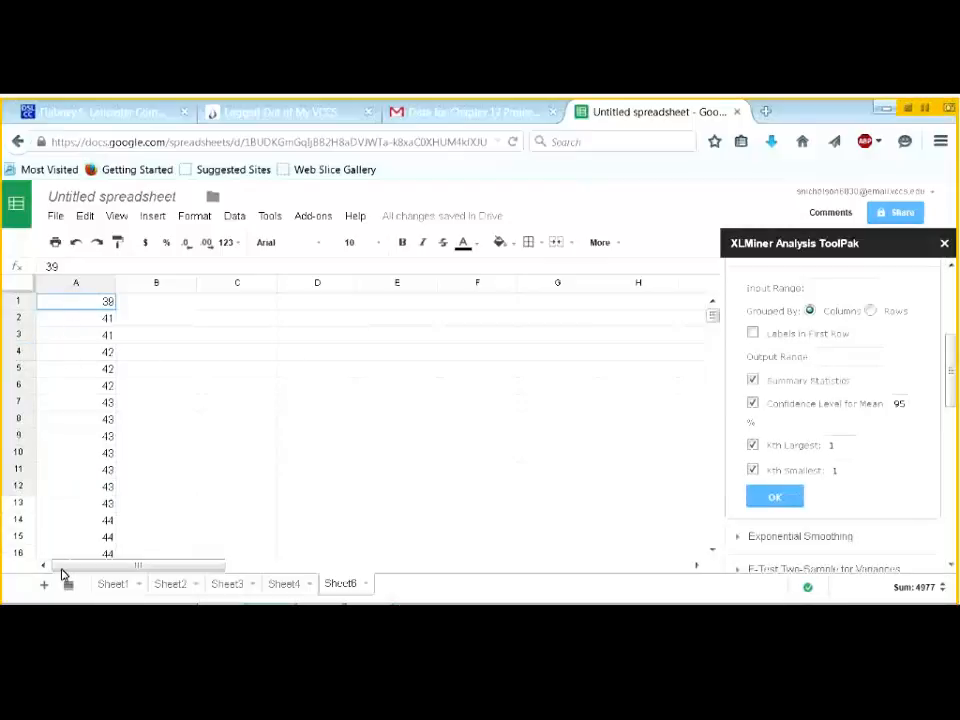
scroll(63, 585, "down", 3)
scroll(63, 585, "down", 5)
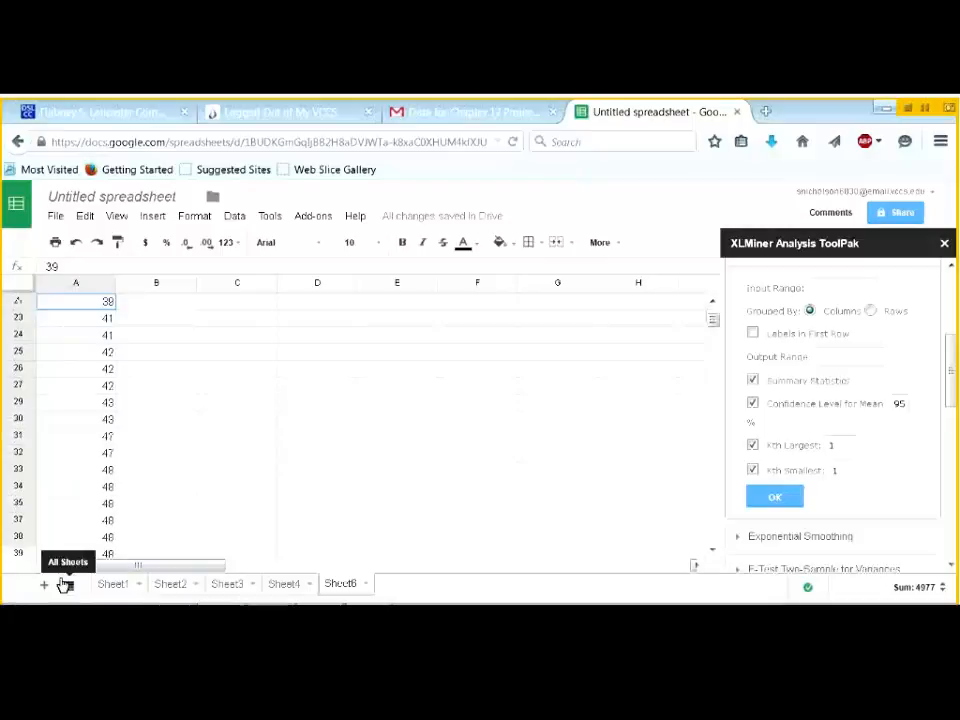
scroll(60, 590, "down", 5)
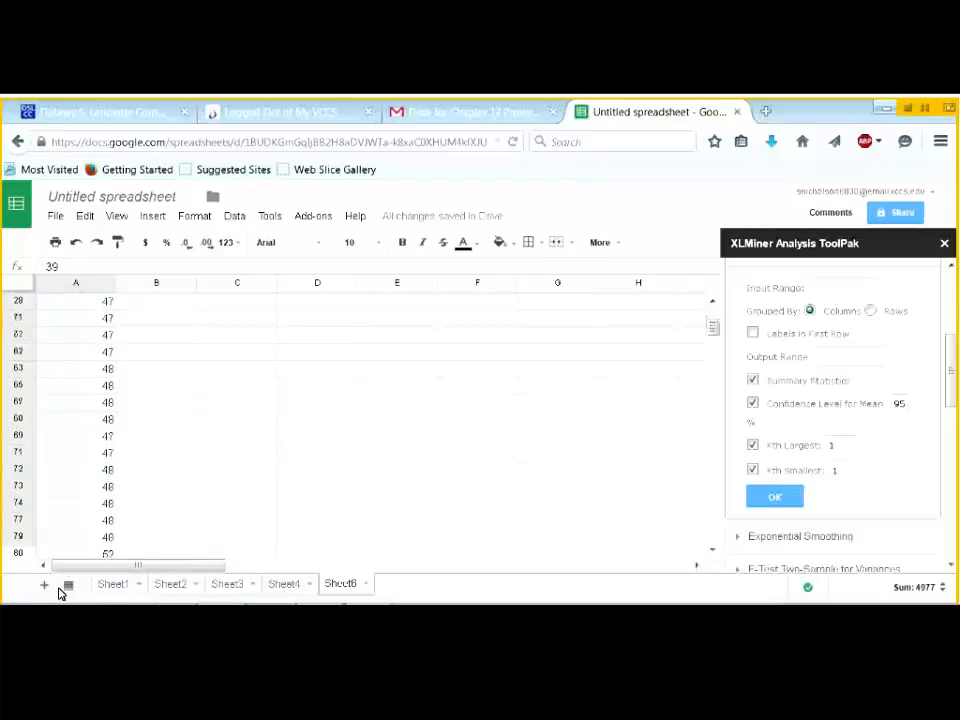
scroll(77, 388, "down", 2)
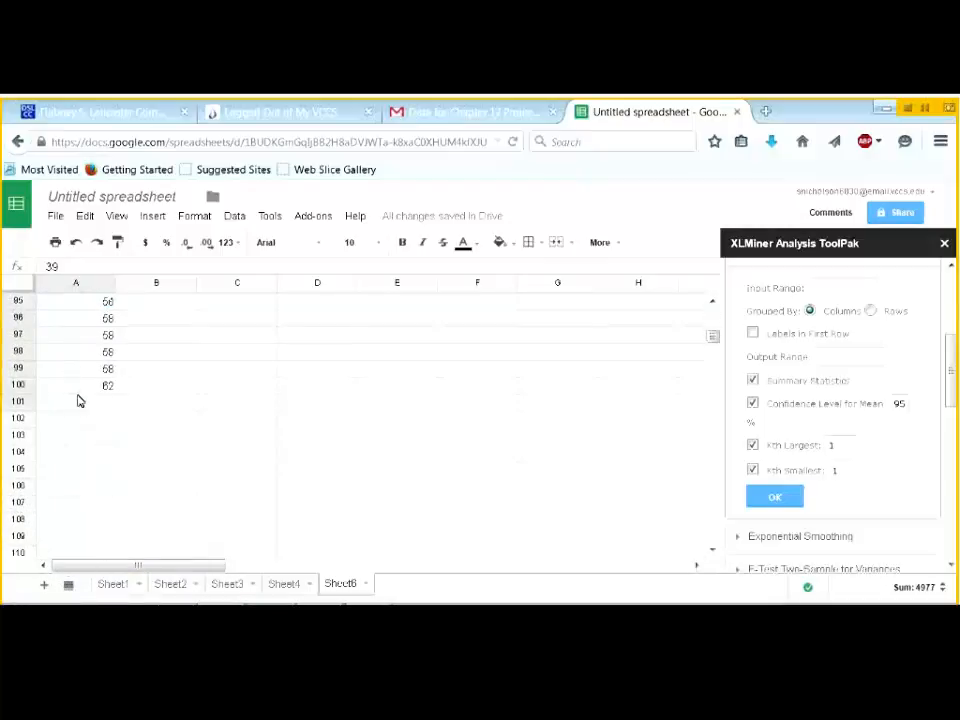
- Run Descriptive Statistics on A1:A100 with Labels in First Row checked, outputting to C1
left_click(815, 288)
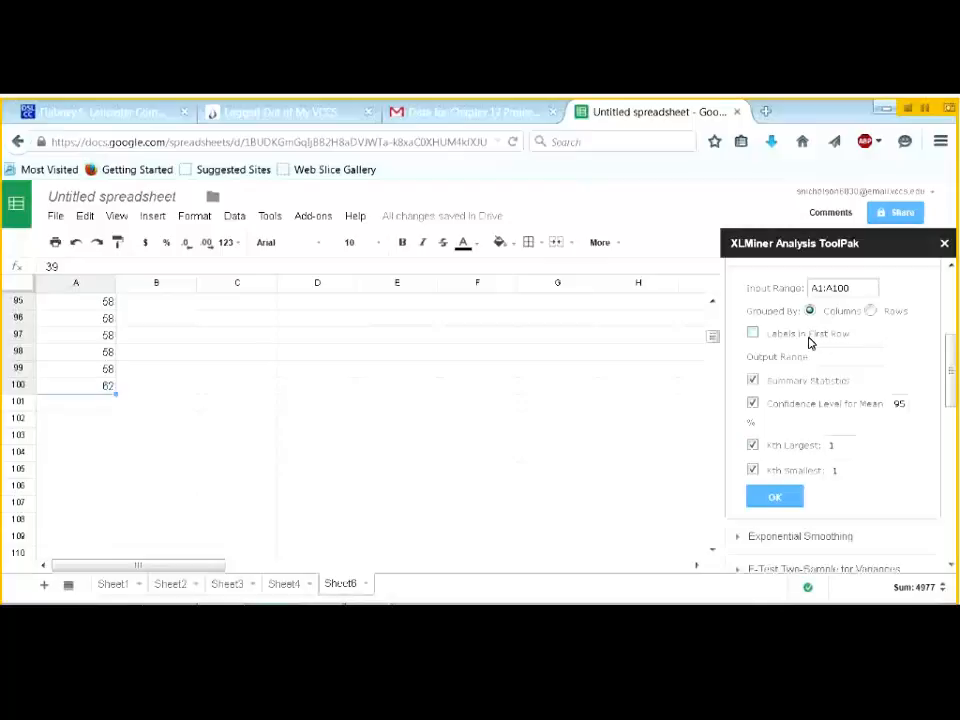
left_click(755, 335)
mouse_move(952, 391)
left_mouse_down()
mouse_move(952, 320)
mouse_move(955, 381)
left_mouse_up()
left_click_drag(711, 339, 709, 317)
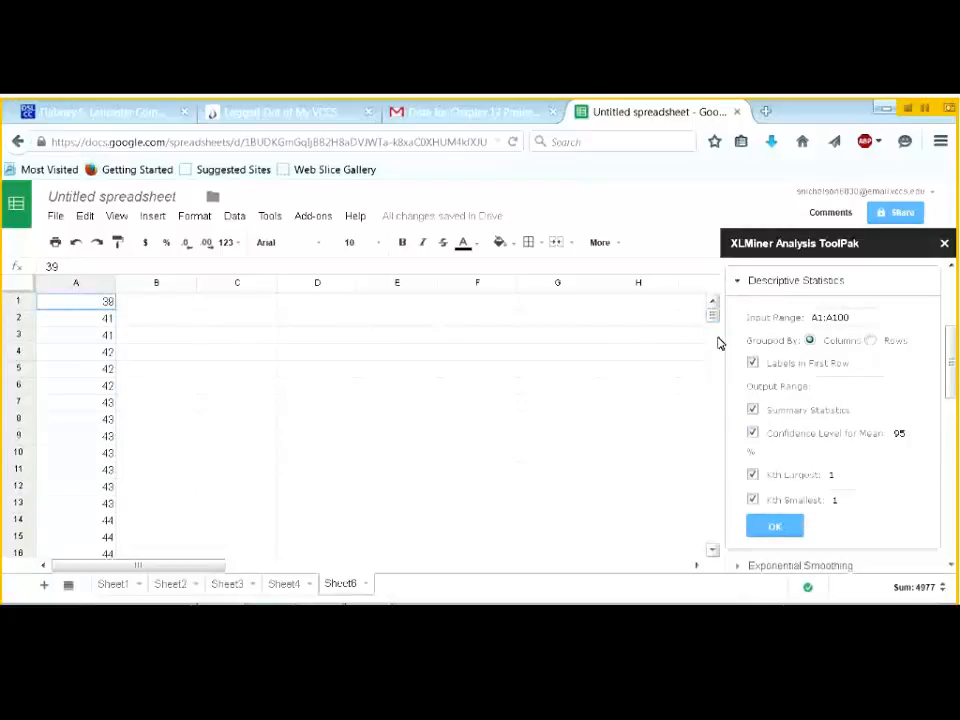
left_click(252, 305)
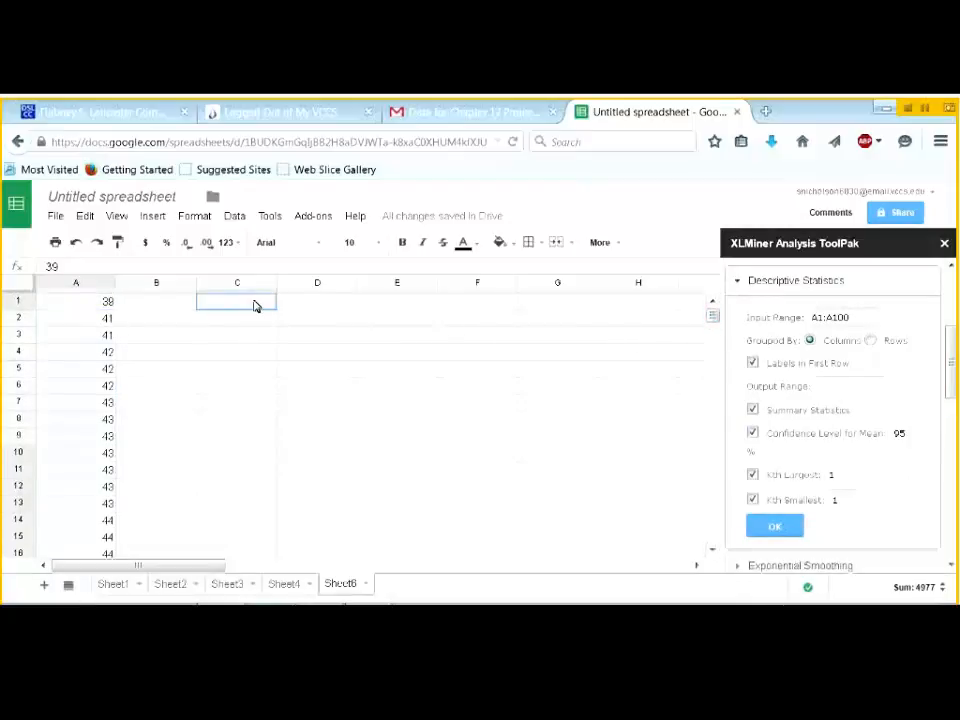
left_click(824, 385)
type("C1")
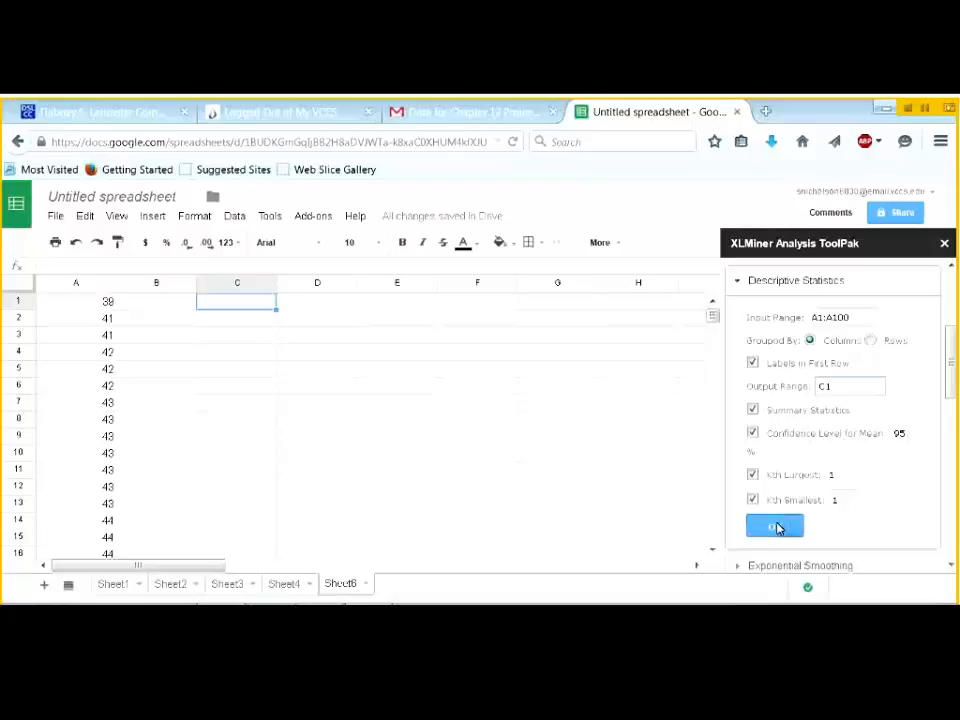
left_click(777, 529)
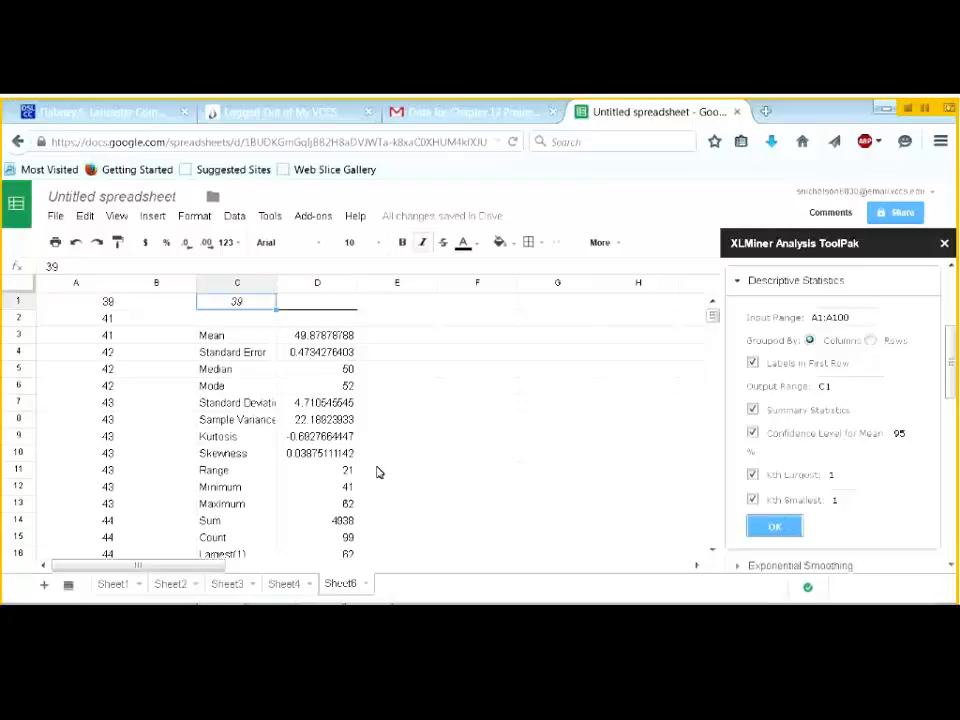
scroll(378, 472, "down", 1)
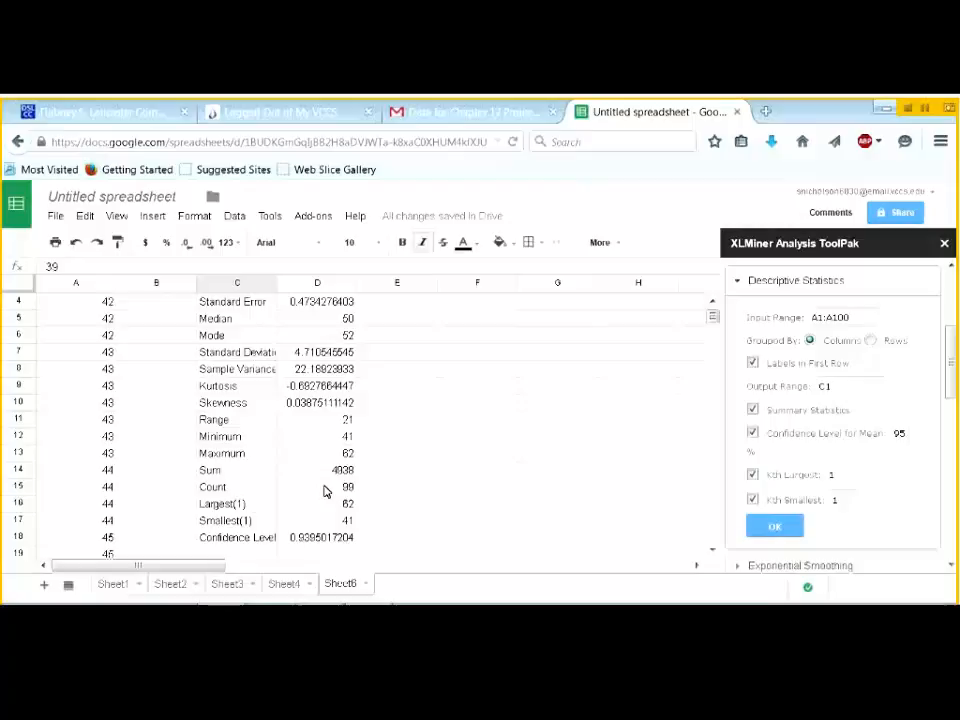
scroll(324, 491, "up", 1)
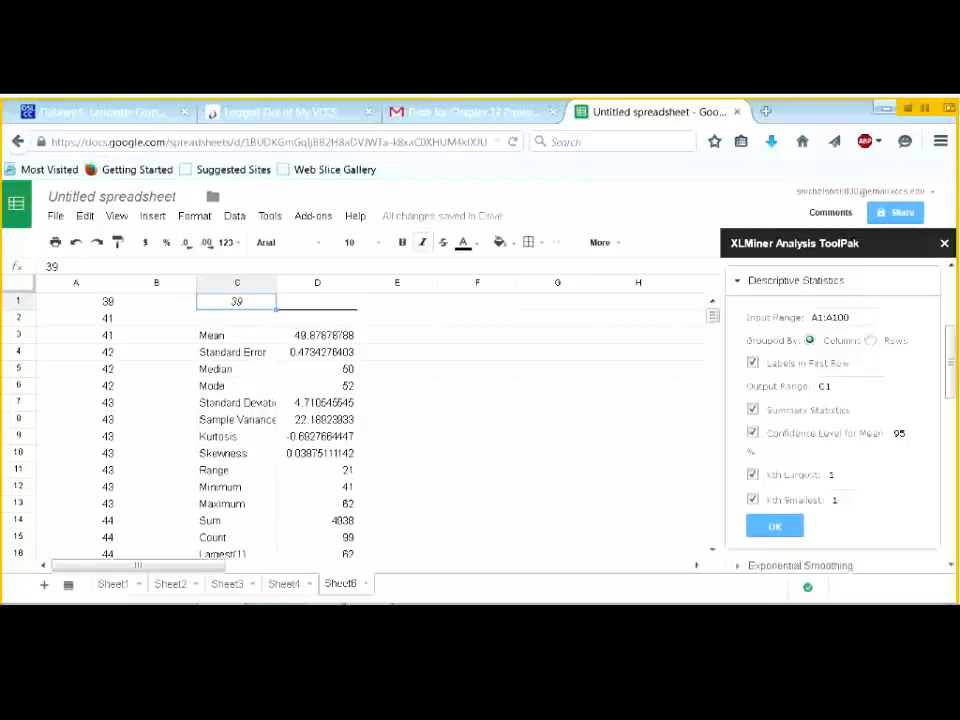
- Undo the earlier output and rerun Descriptive Statistics with Labels in First Row unchecked, giving mean 49.77
left_click(78, 244)
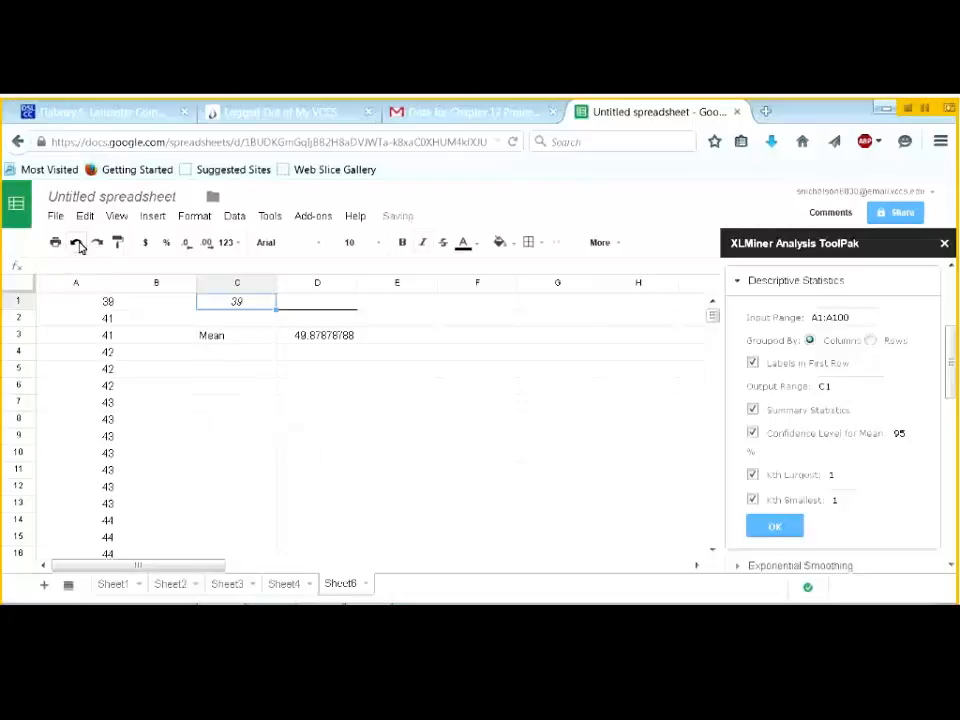
left_click(78, 244)
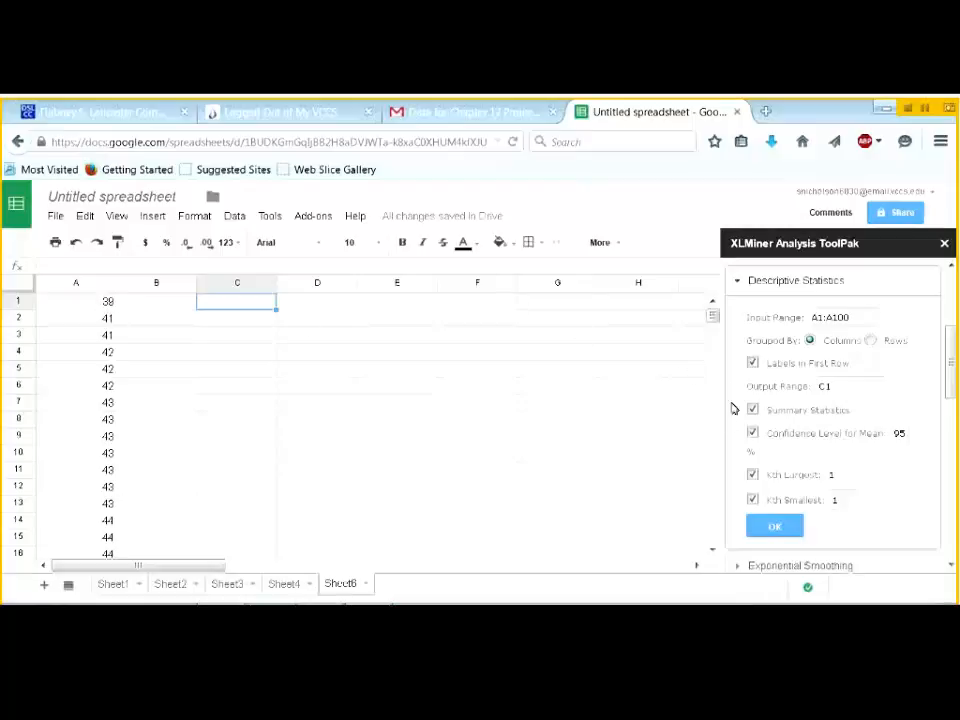
scroll(714, 515, "down", 1)
left_click(752, 363)
left_click(776, 528)
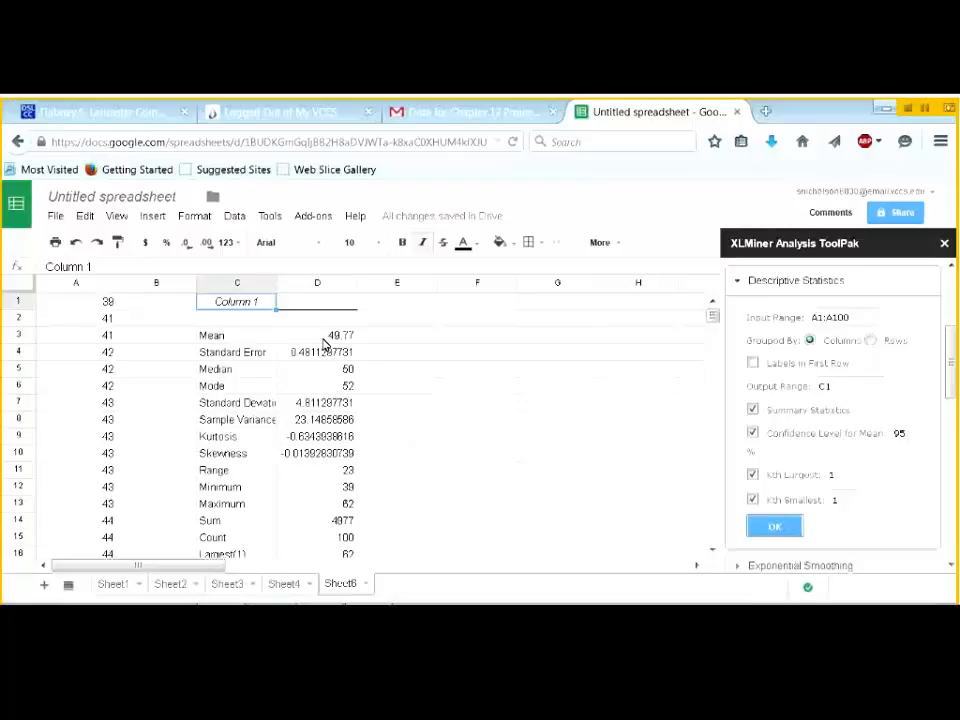
left_click(322, 339)
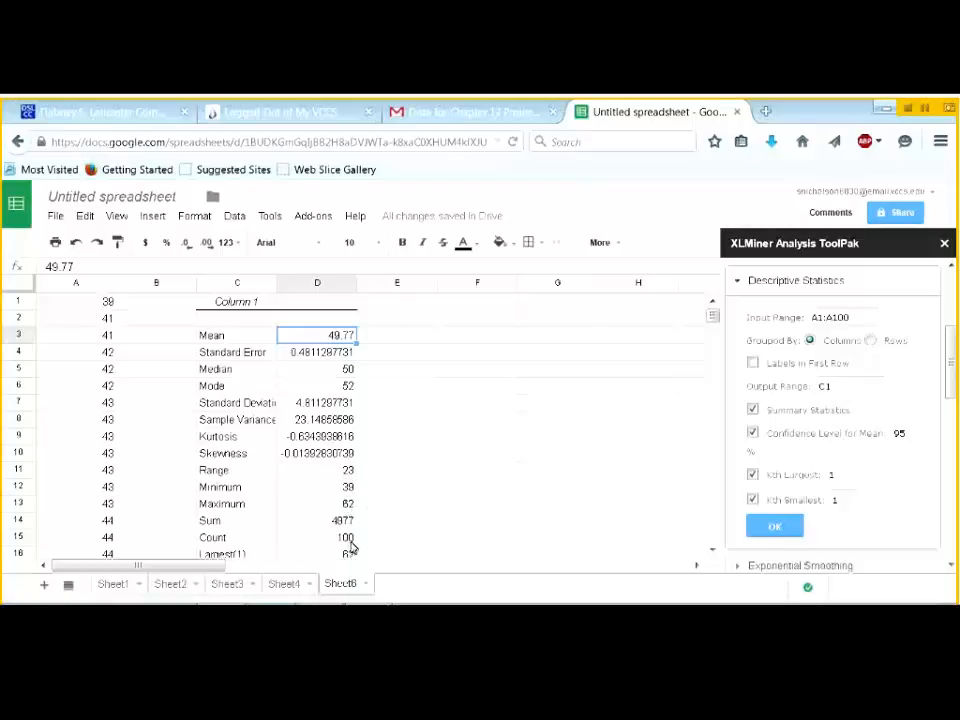
left_click(713, 552)
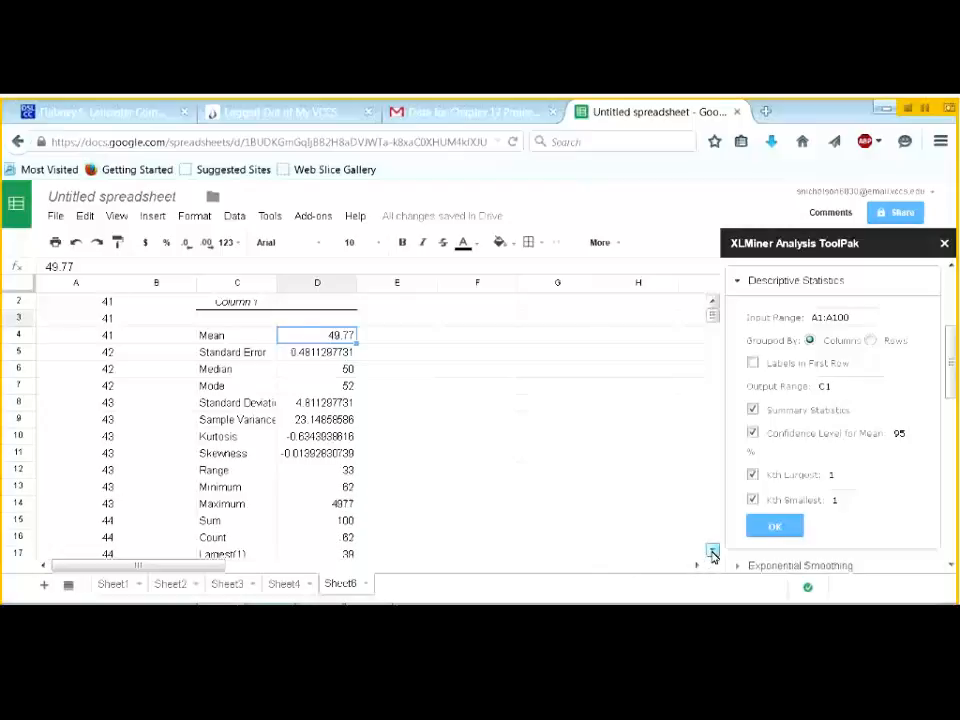
left_click(713, 552)
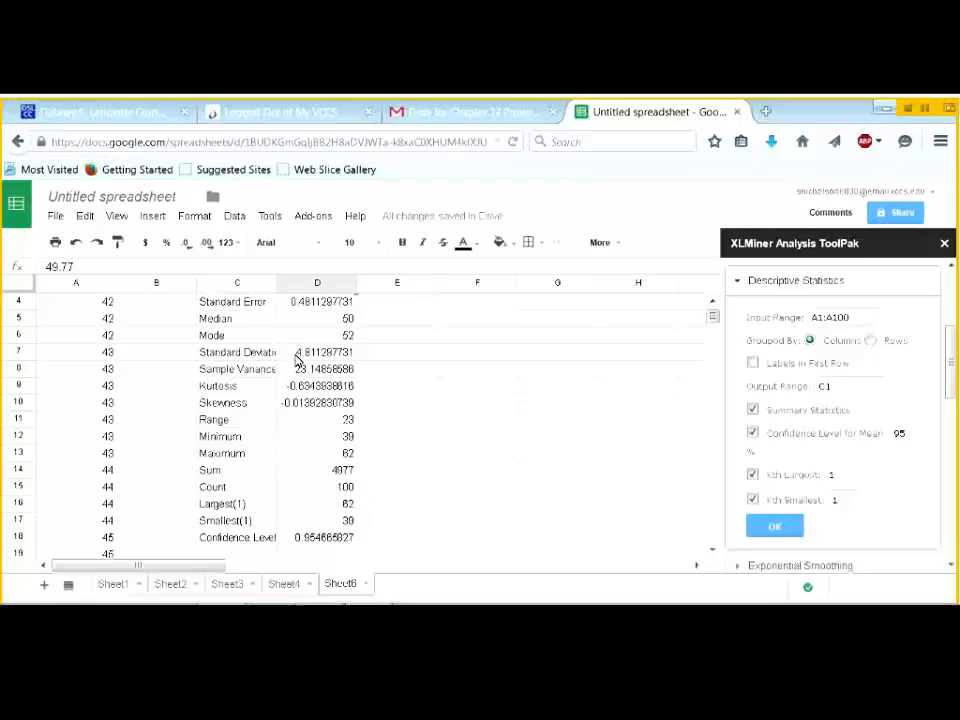
scroll(297, 356, "up", 2)
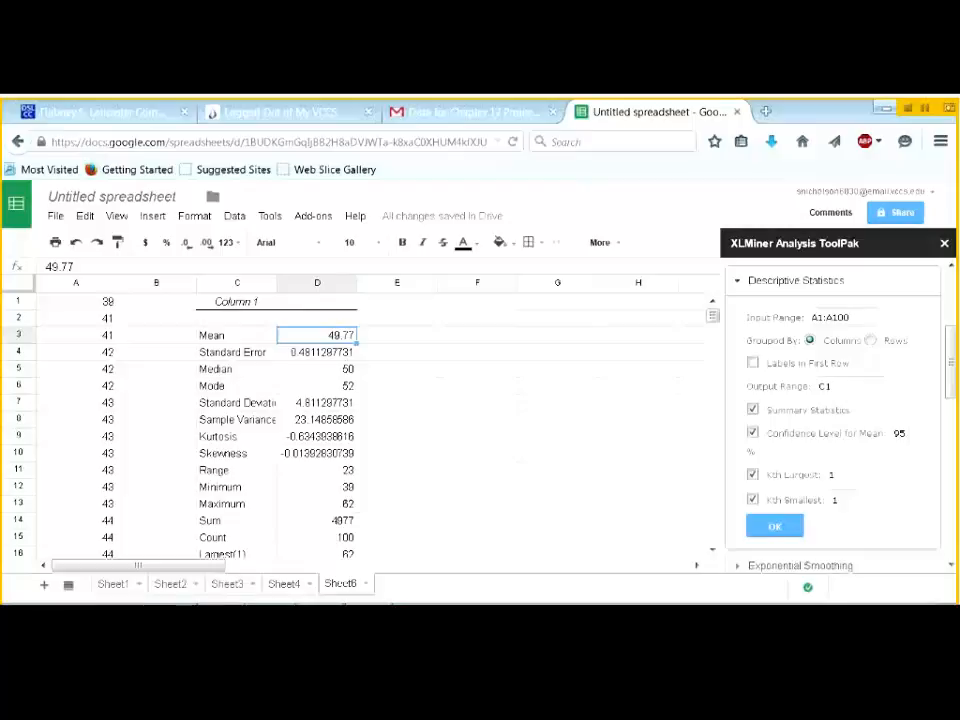
- Rename Sheet1 to 'Order' and Sheet2 to 'Std Dev'
left_click(116, 590)
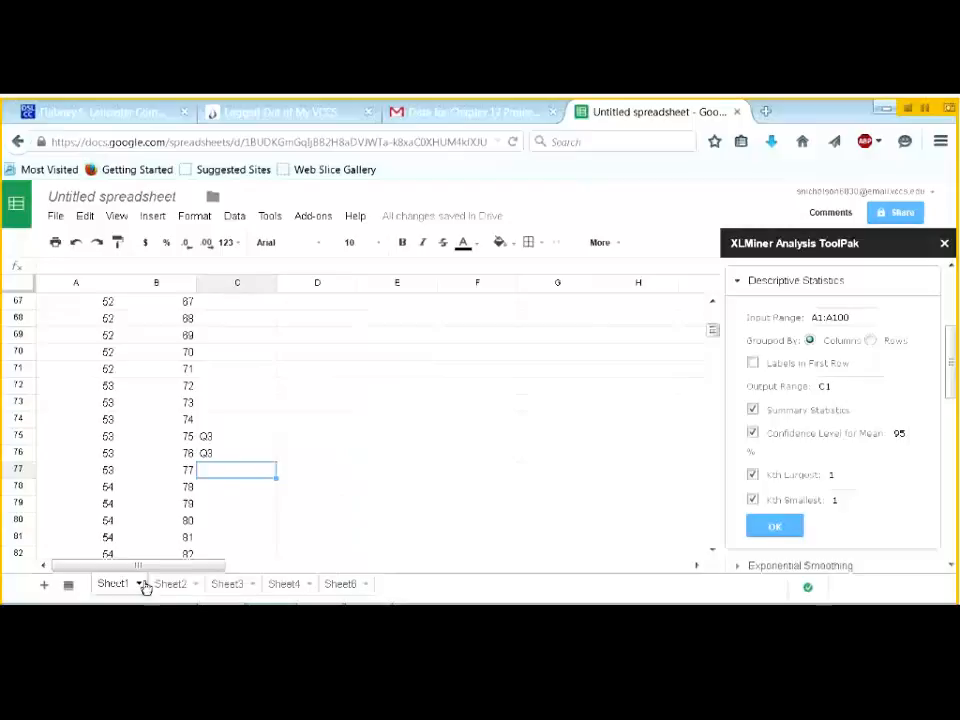
left_click(140, 587)
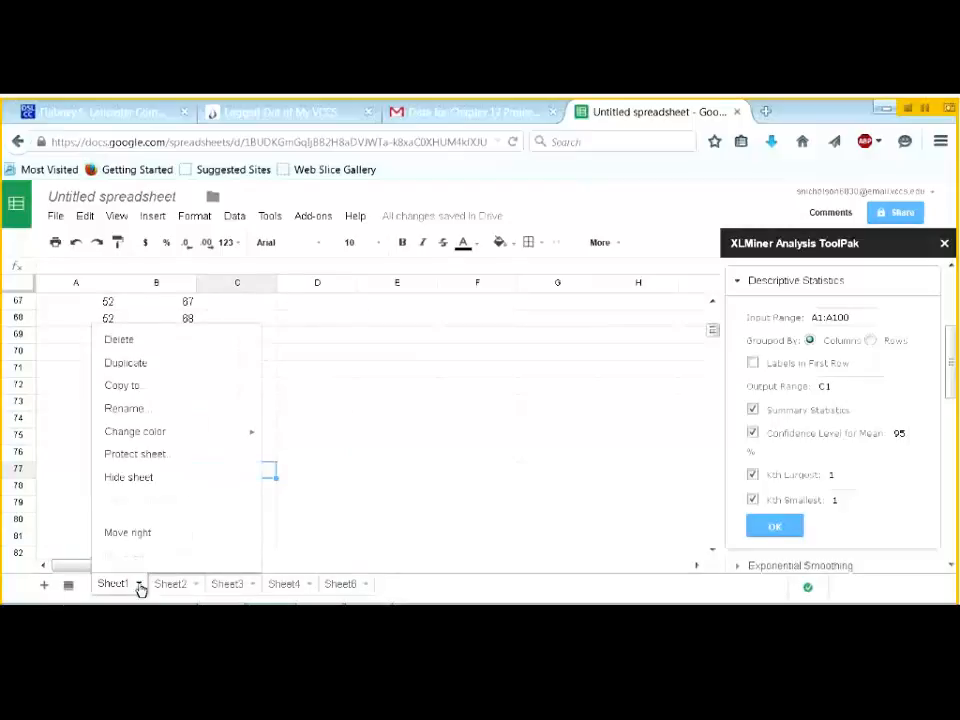
left_click(118, 408)
type("Order")
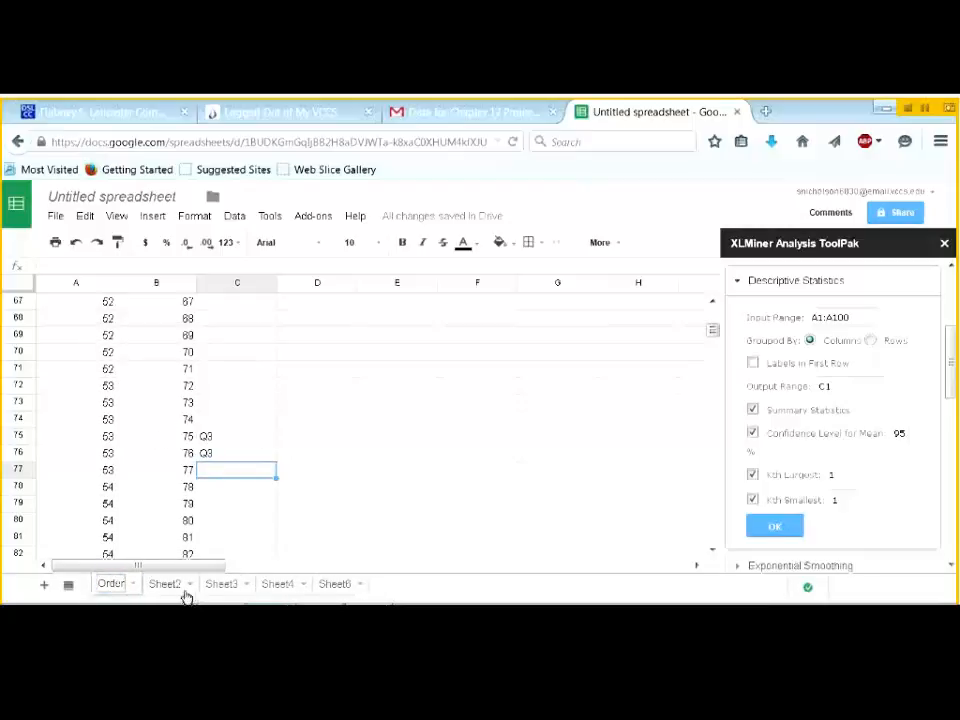
left_click(168, 585)
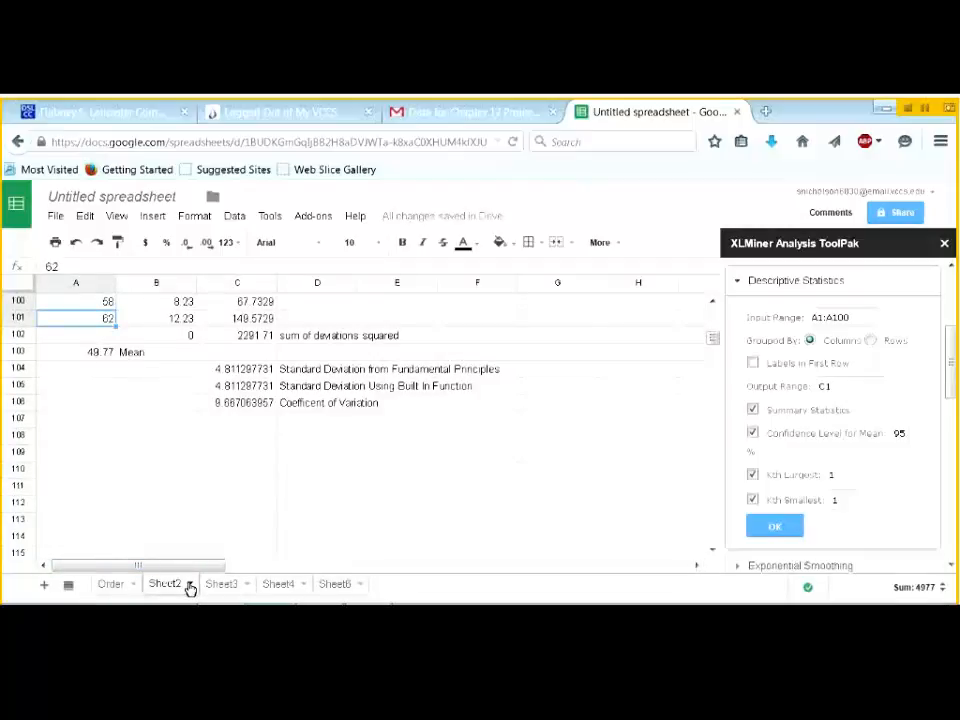
left_click(190, 588)
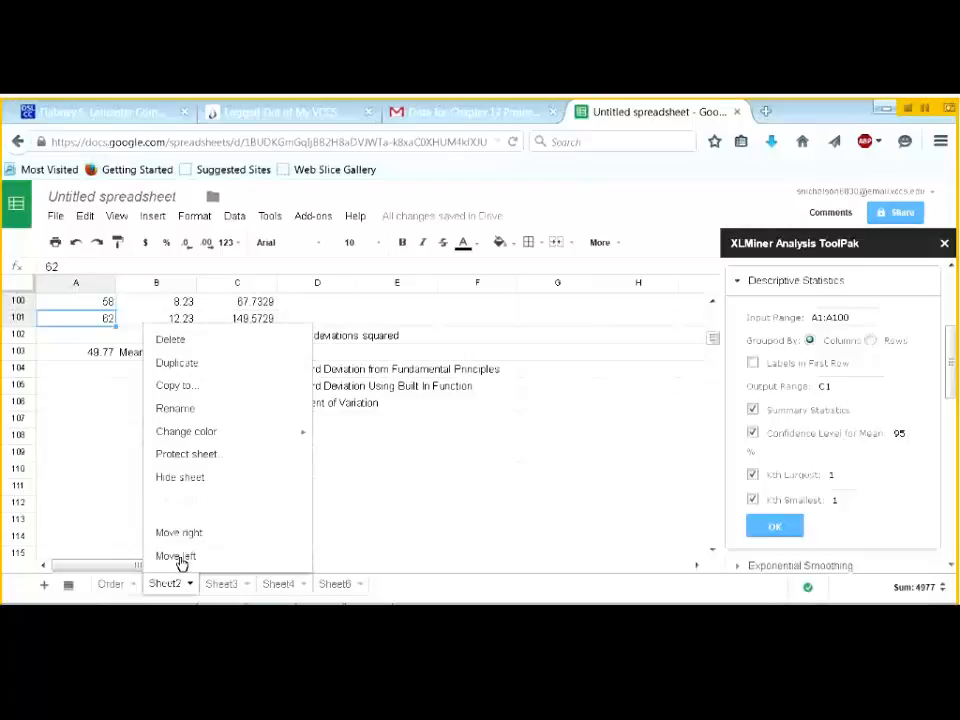
left_click(183, 408)
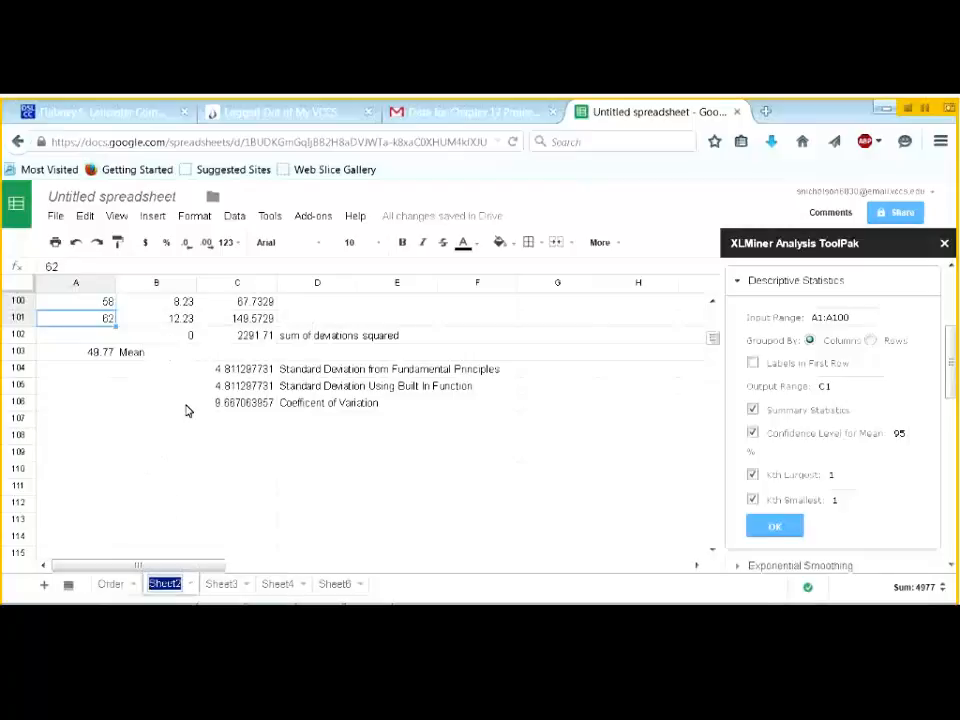
type("Std")
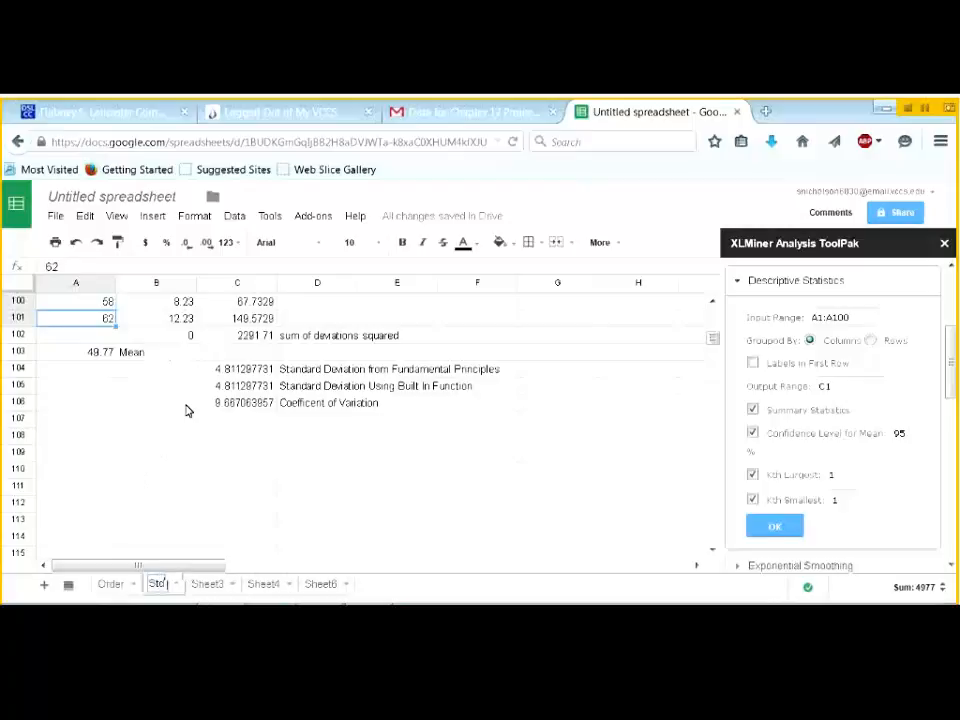
type(" Dev")
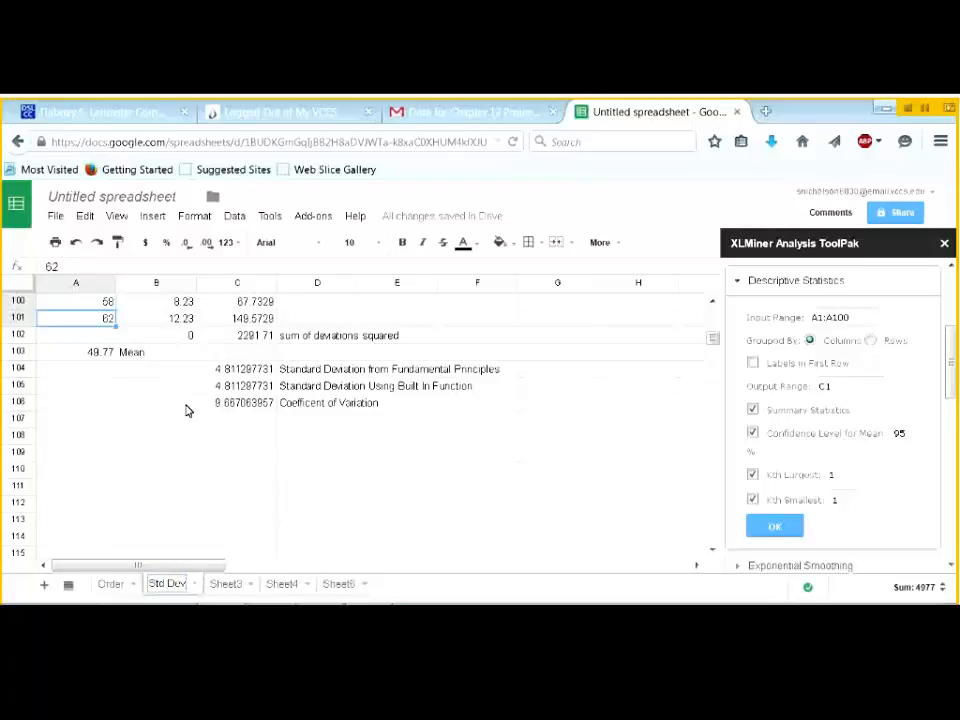
left_click(227, 584)
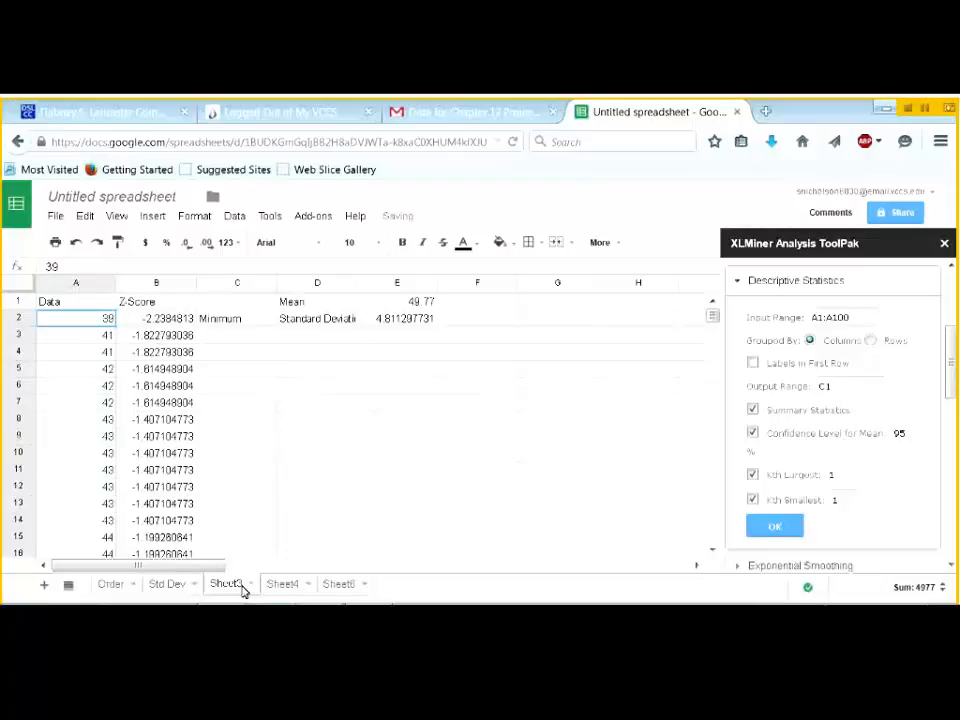
- Rename Sheet3 to 'Z-score' and Sheet4 to 'Histogram'
left_click(253, 589)
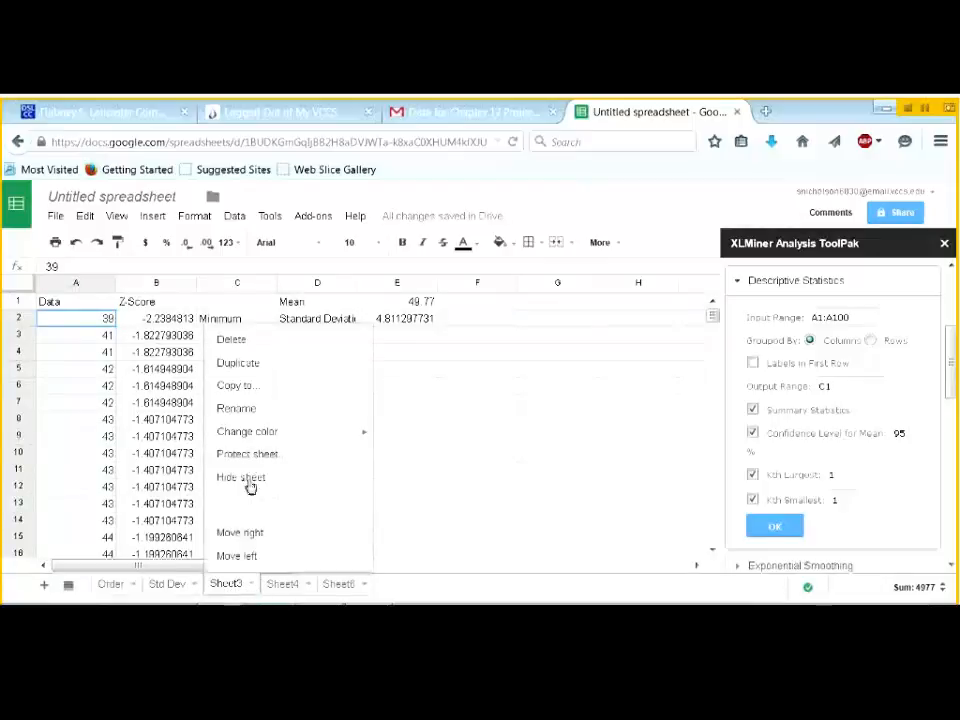
left_click(250, 409)
type("Z-score")
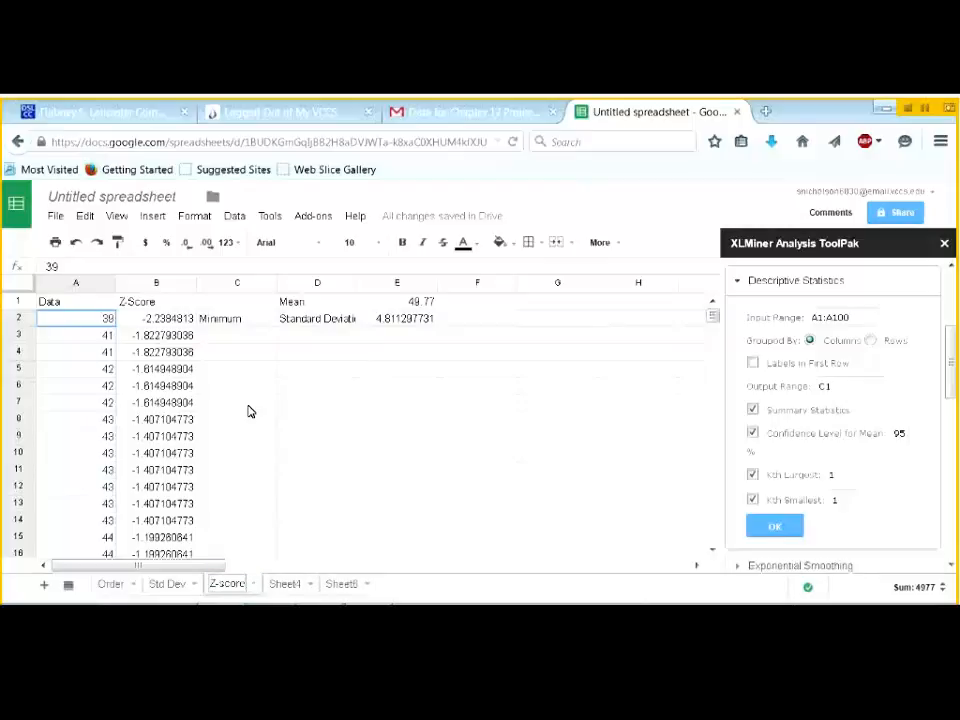
left_click(285, 584)
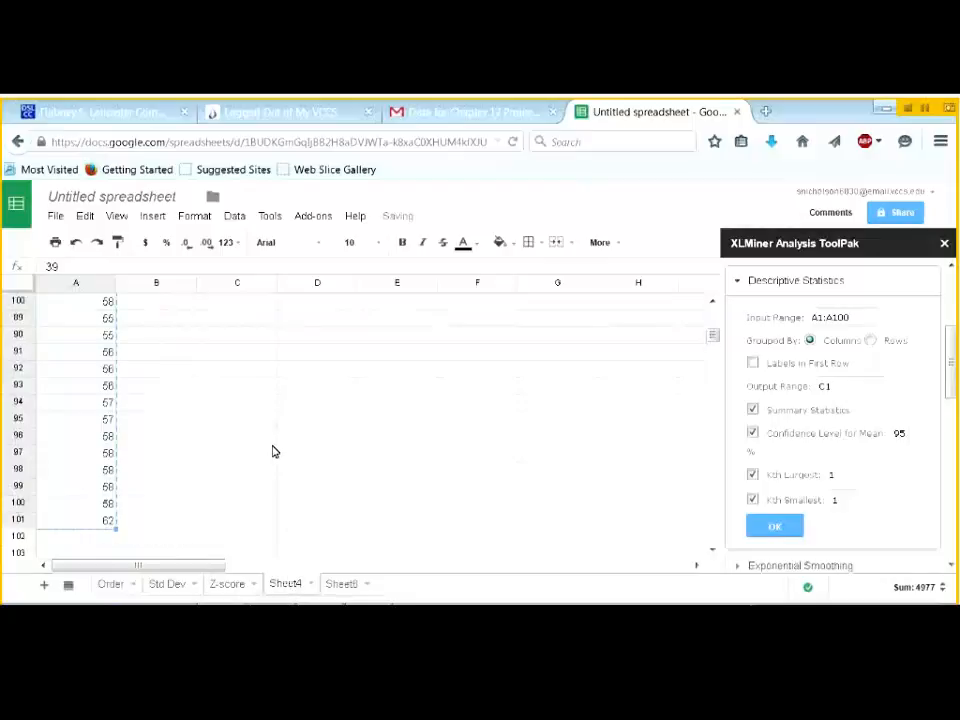
scroll(272, 452, "up", 15)
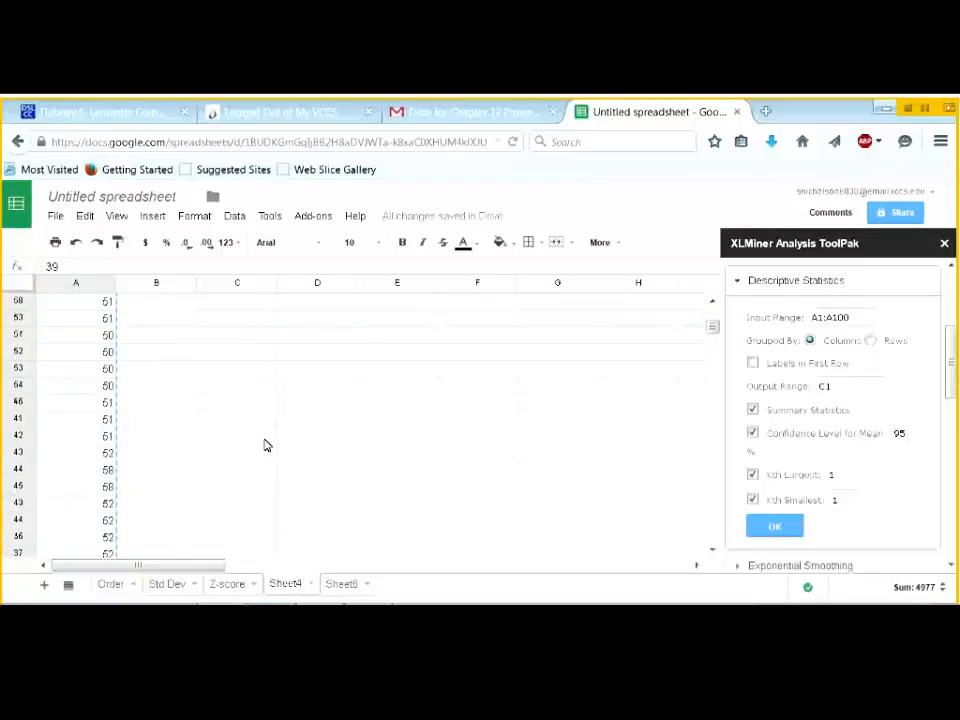
scroll(265, 445, "up", 10)
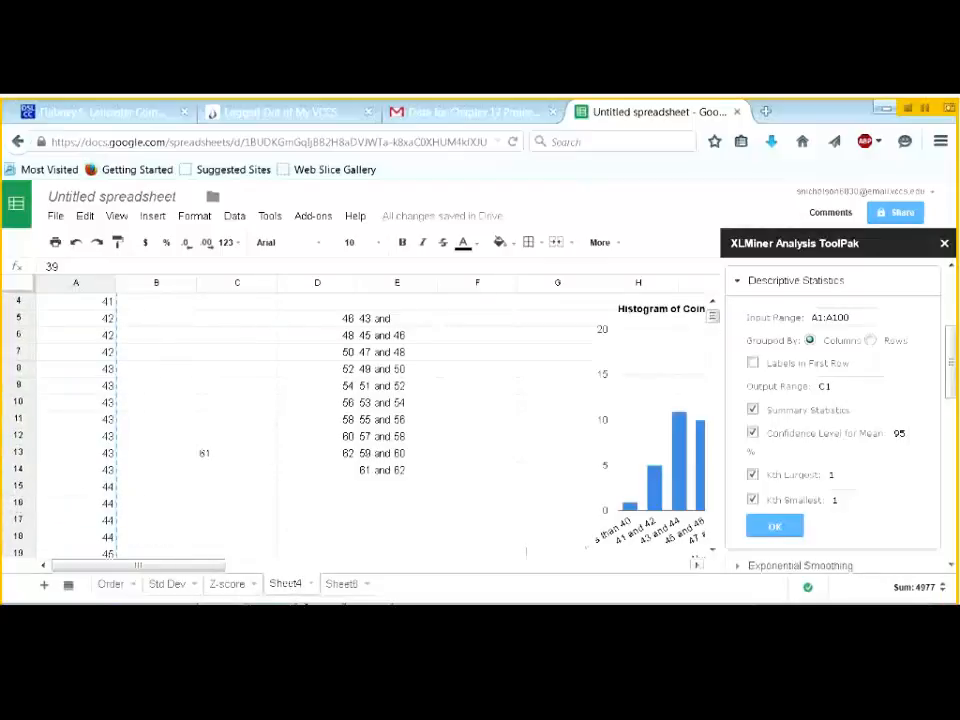
left_click(312, 584)
left_click(300, 416)
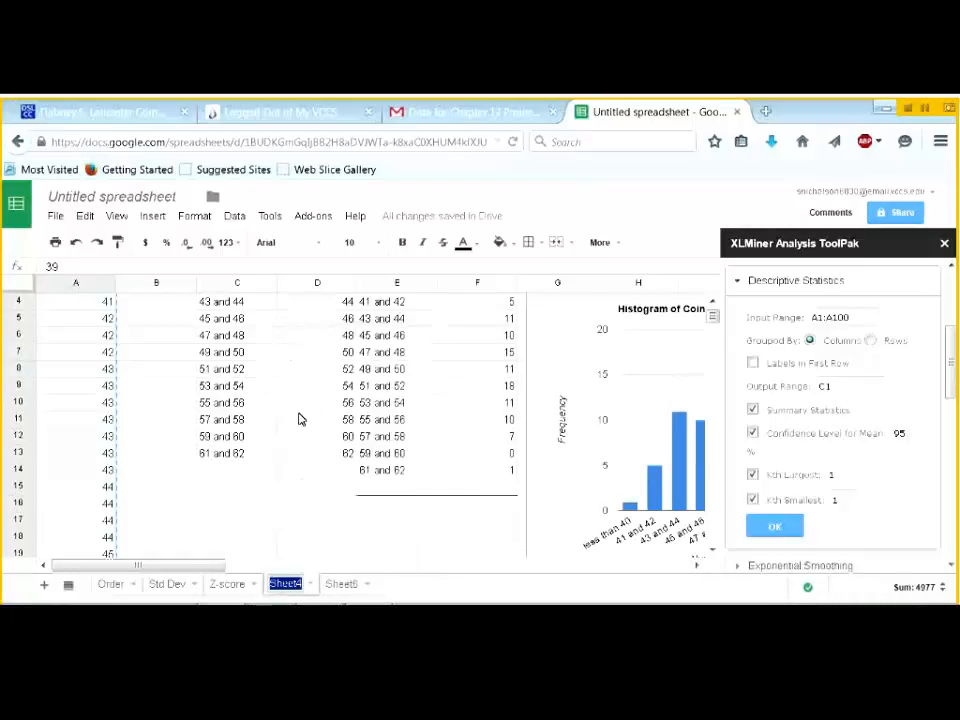
type("Histogram")
key("Return")
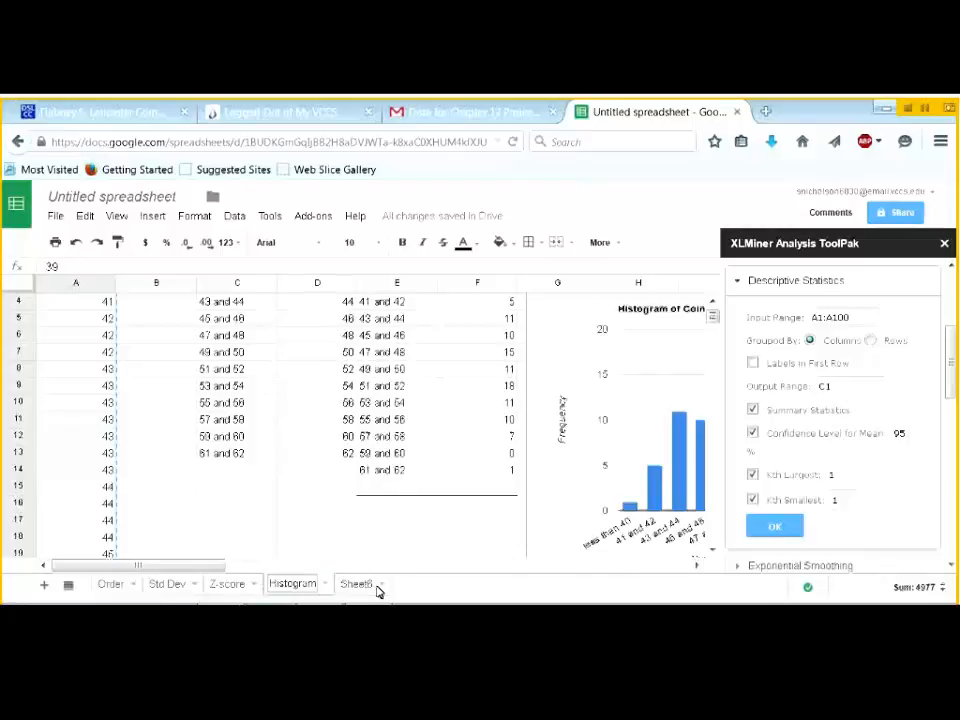
- Rename the Sheet8 tab to 'Descriptive Statistics'
left_click(376, 588)
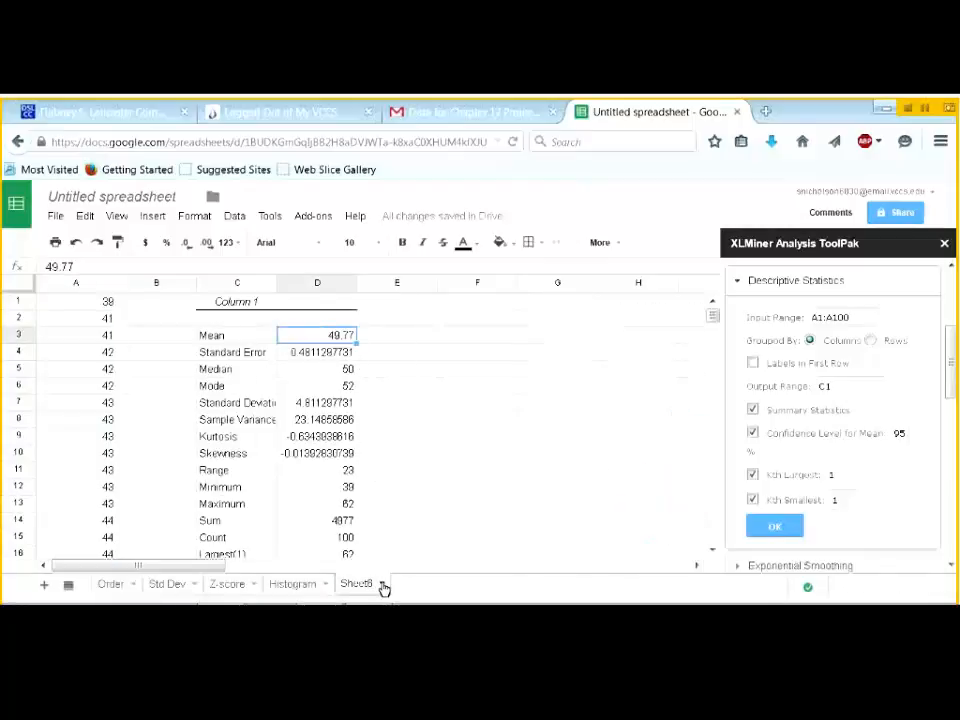
left_click(382, 586)
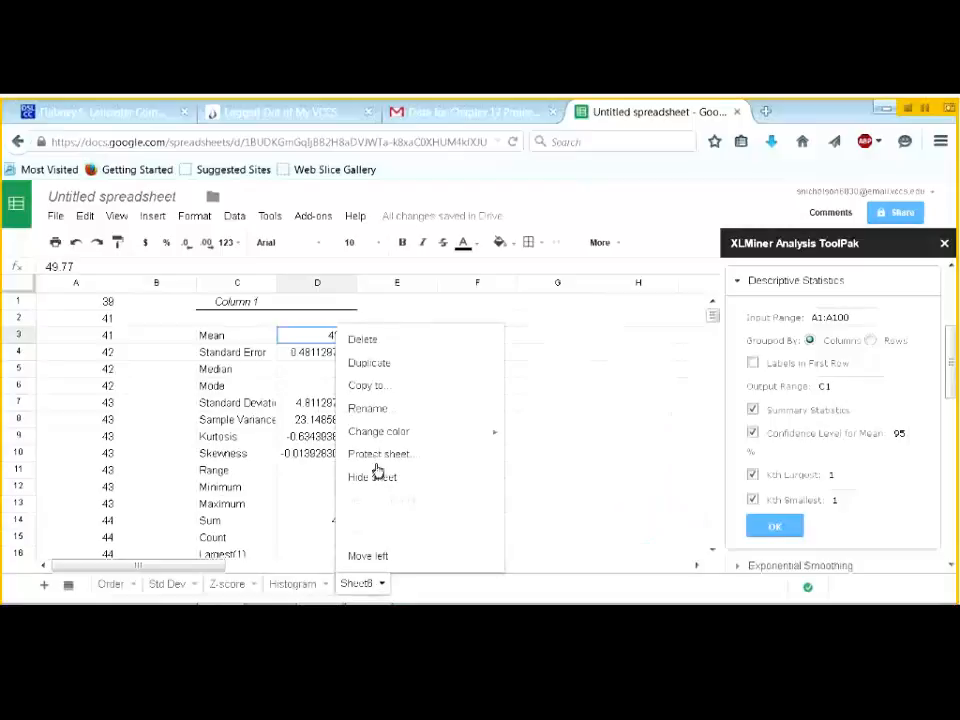
left_click(374, 408)
type("Descriptive St")
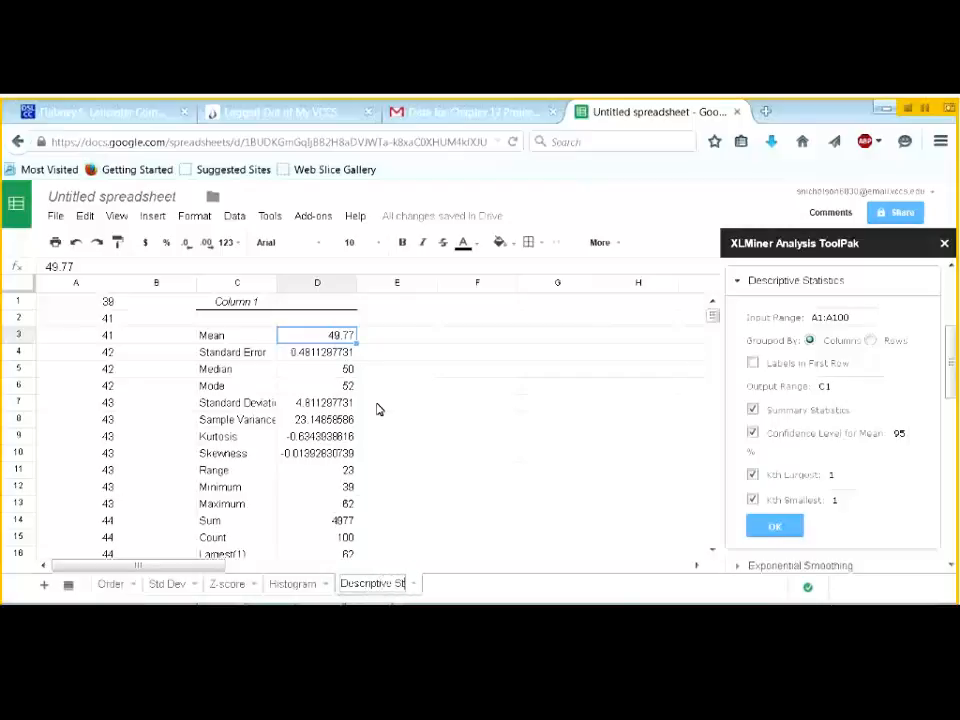
type("atistics")
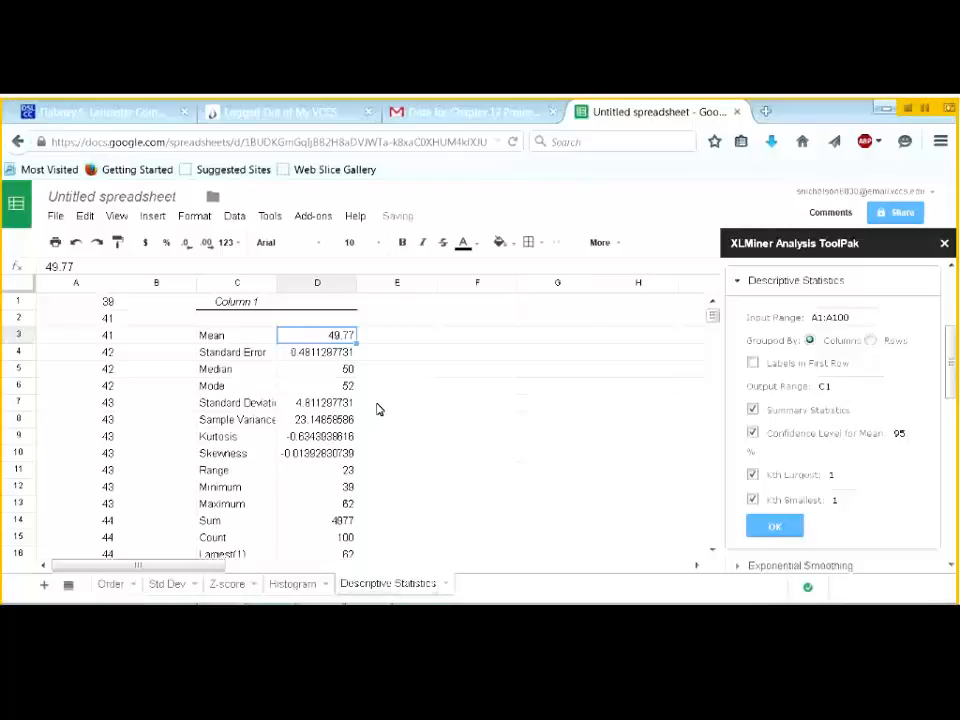
- Extend the Order sheet's name to 'Order Mean Median Mode', correcting the 'Medium' typo
left_click(130, 588)
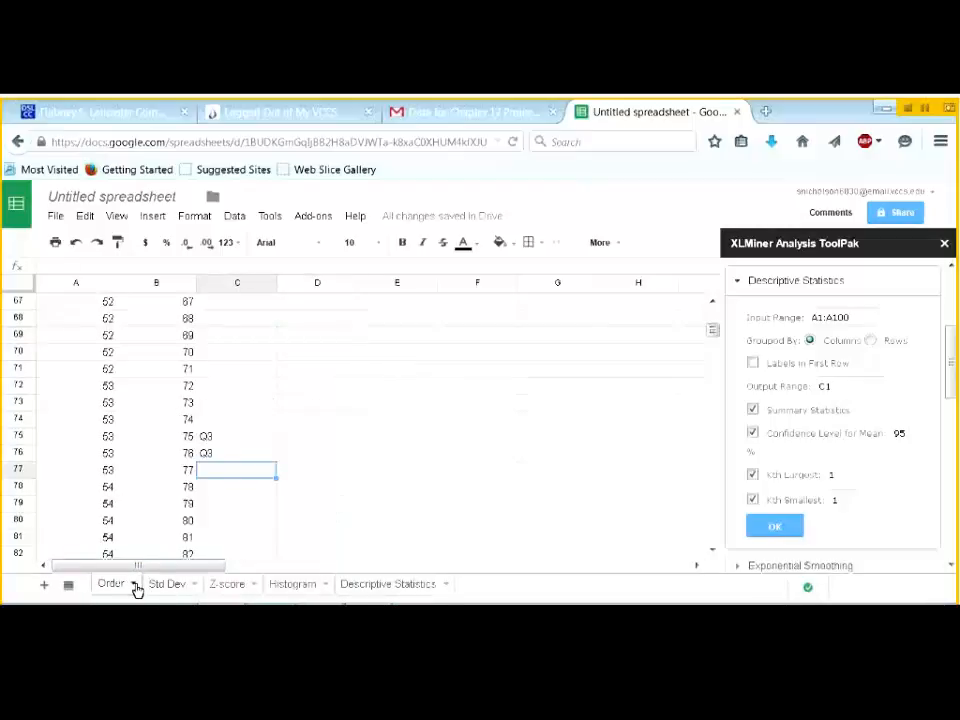
left_click(133, 586)
left_click(137, 410)
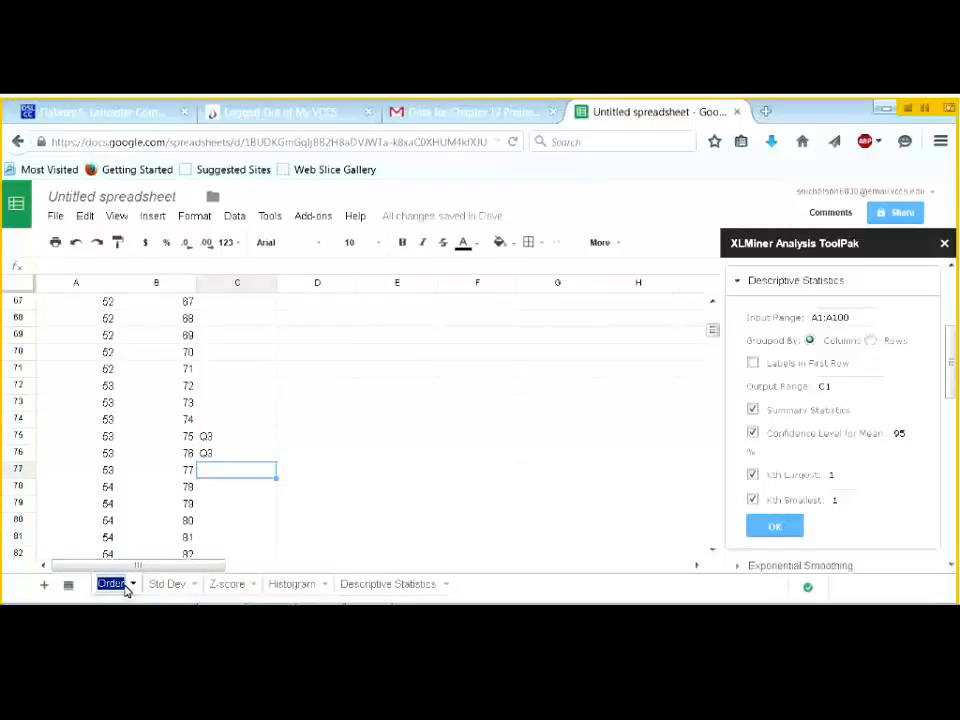
key("Return")
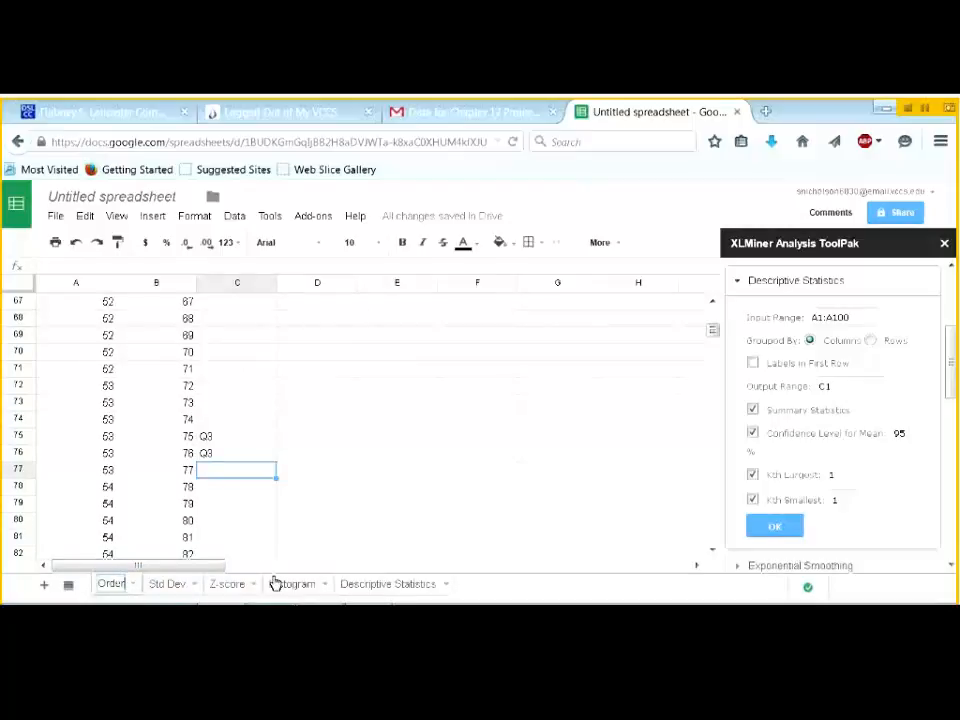
type("Mea")
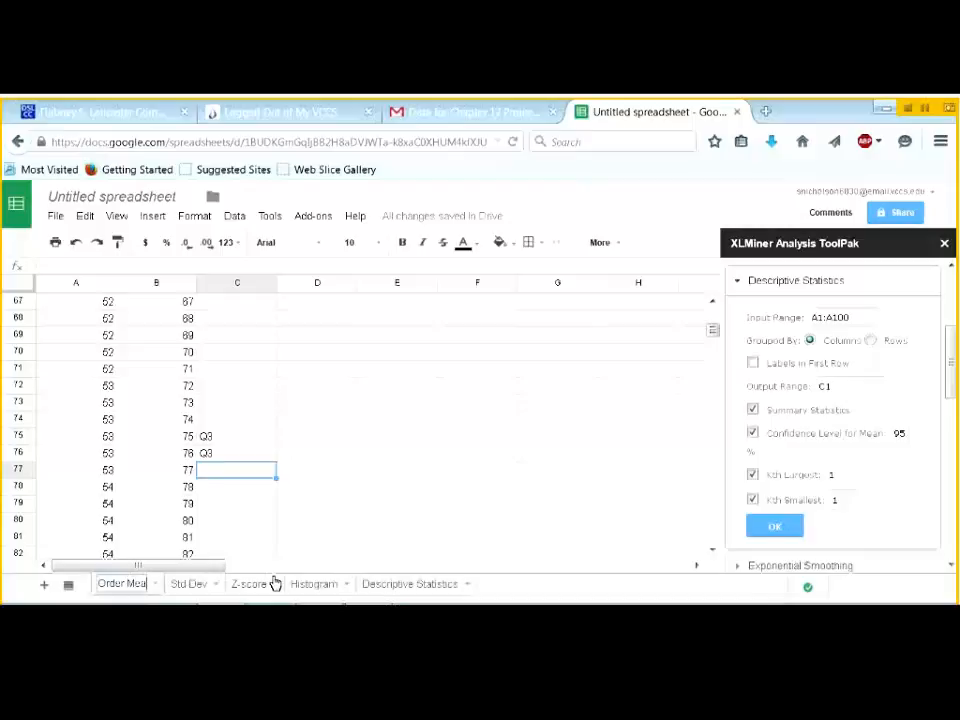
type("n Medium")
key("BackSpace")
key("BackSpace")
type("an Mode")
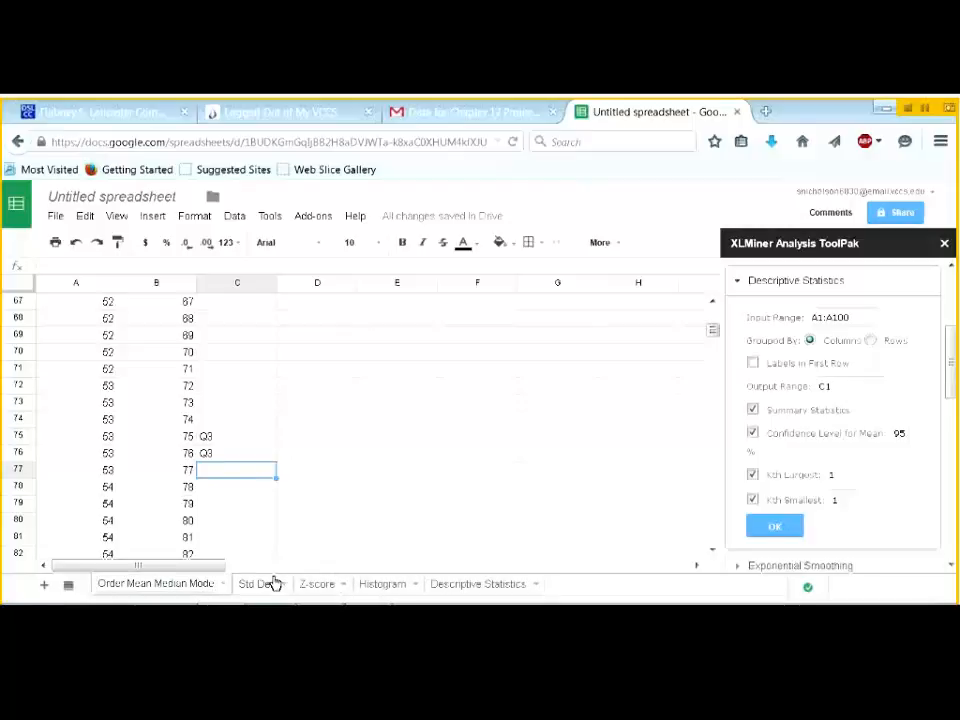
key("Return")
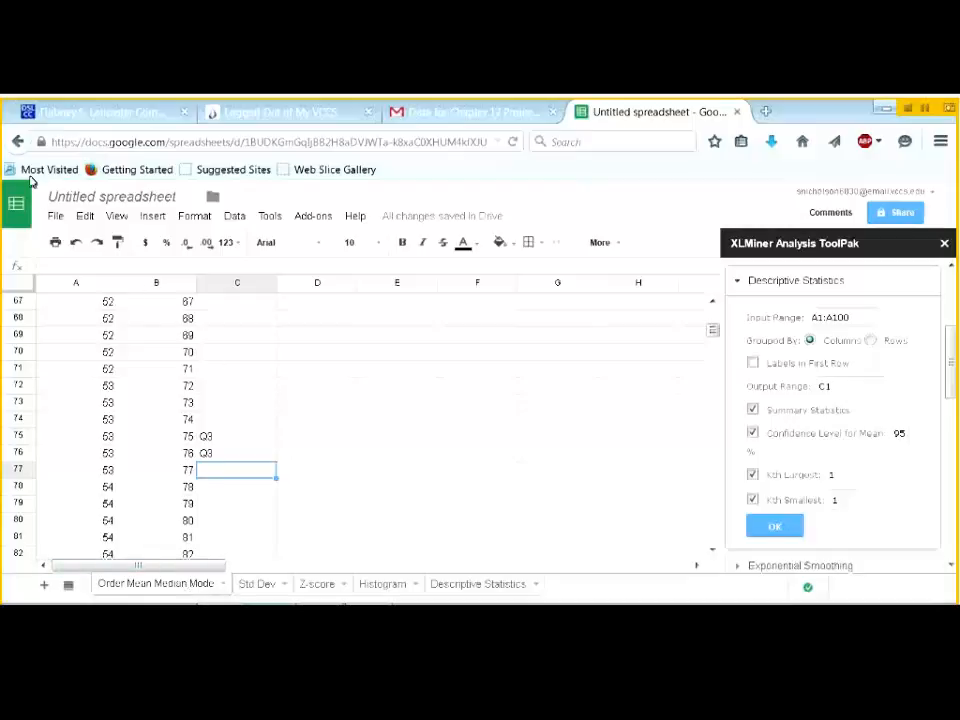
- Start emailing the workbook as an attachment in Microsoft Excel (.xlsx) format
left_click(55, 217)
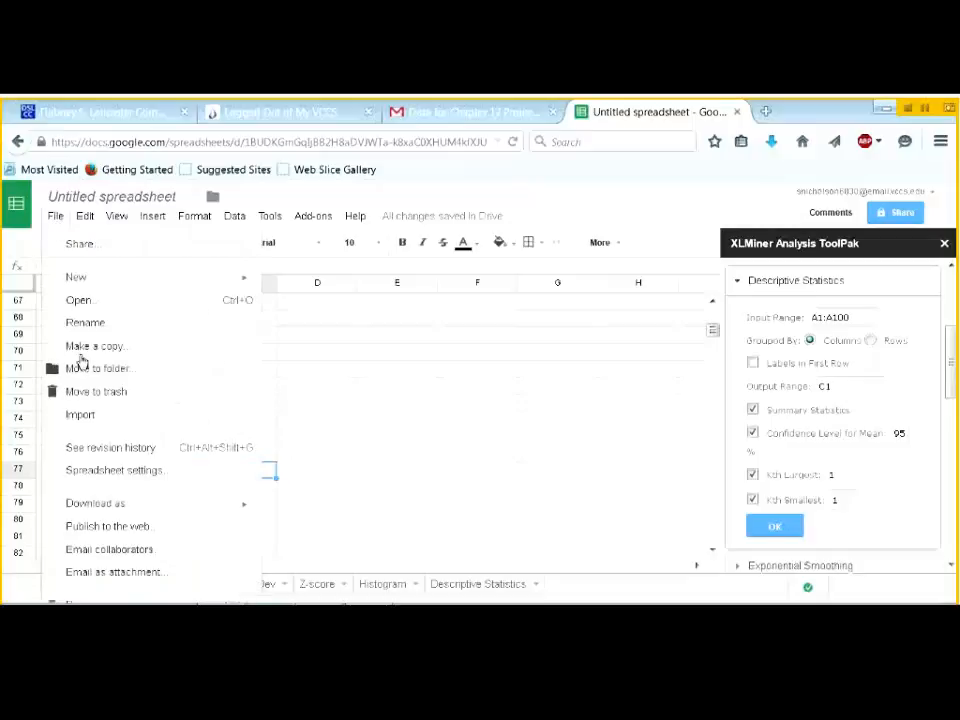
left_click(117, 572)
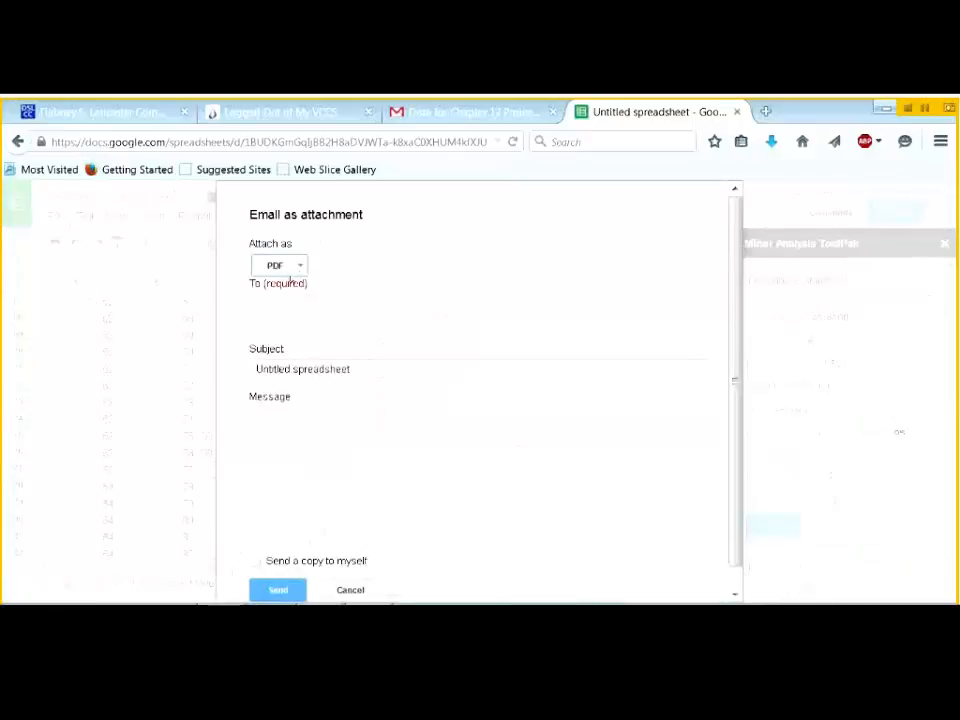
left_click(300, 270)
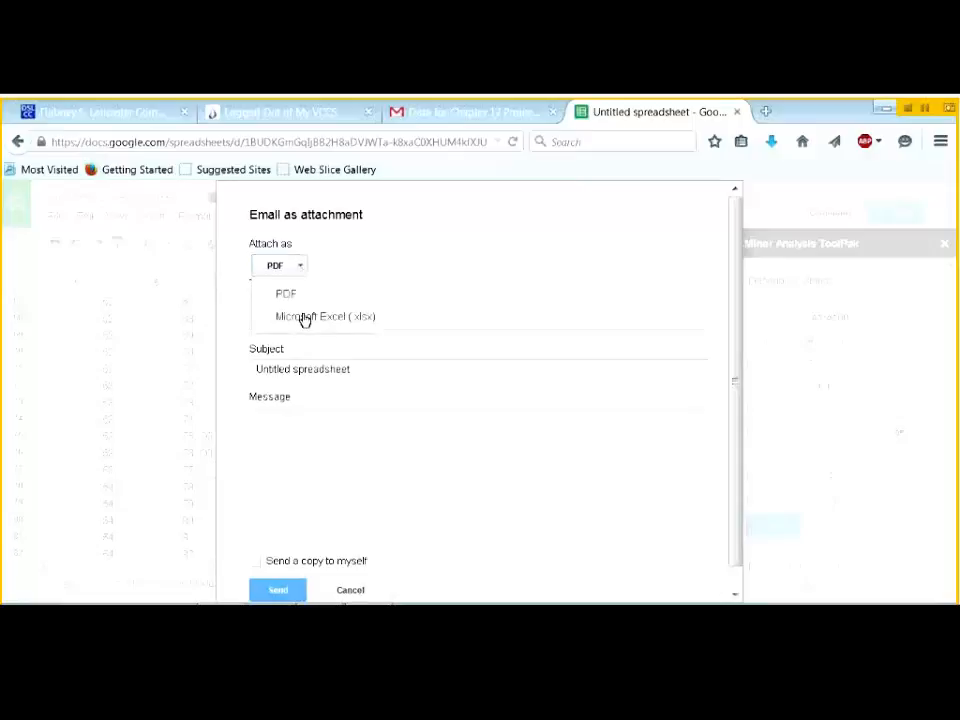
left_click(304, 315)
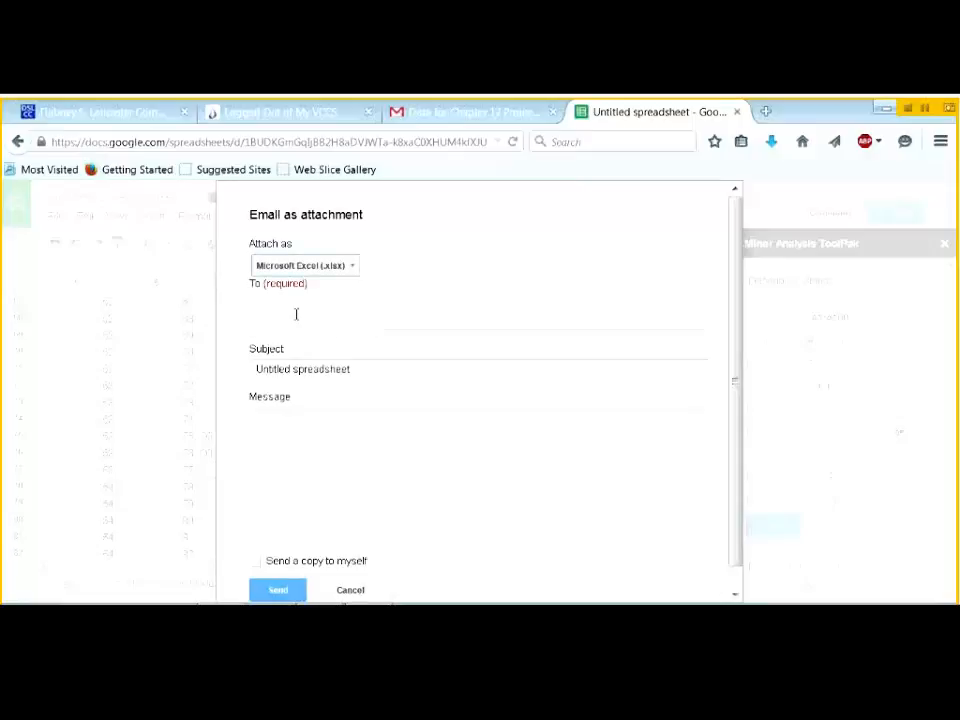
- Enter the instructor's e-mail address, subject 'Chapter 12 Project' and message 'I'm done!!!!', then send
left_click(304, 312)
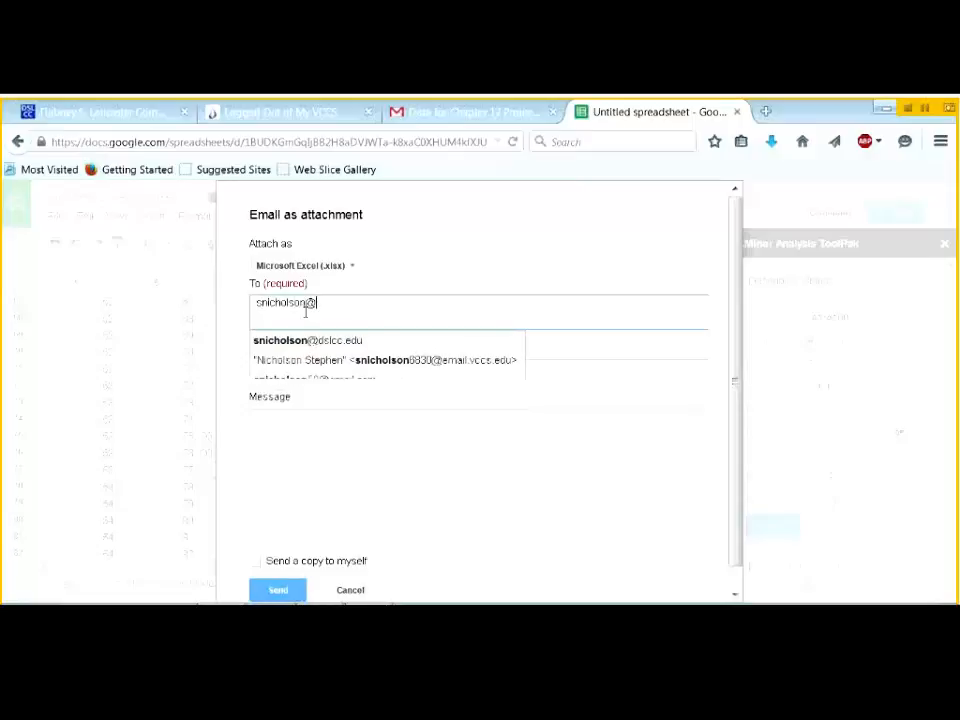
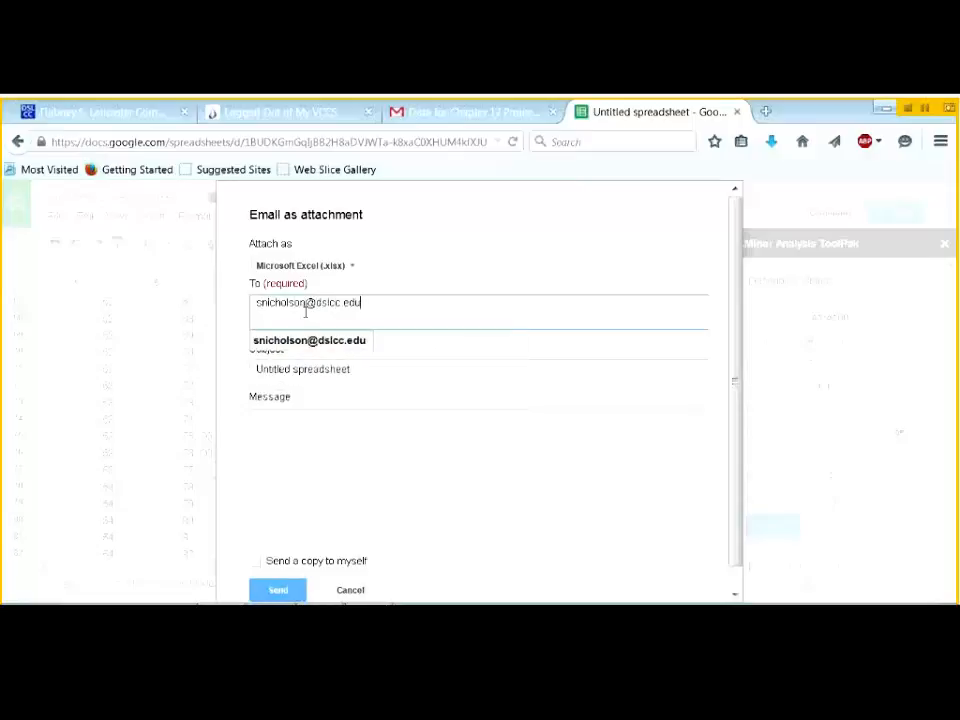
left_click(358, 368)
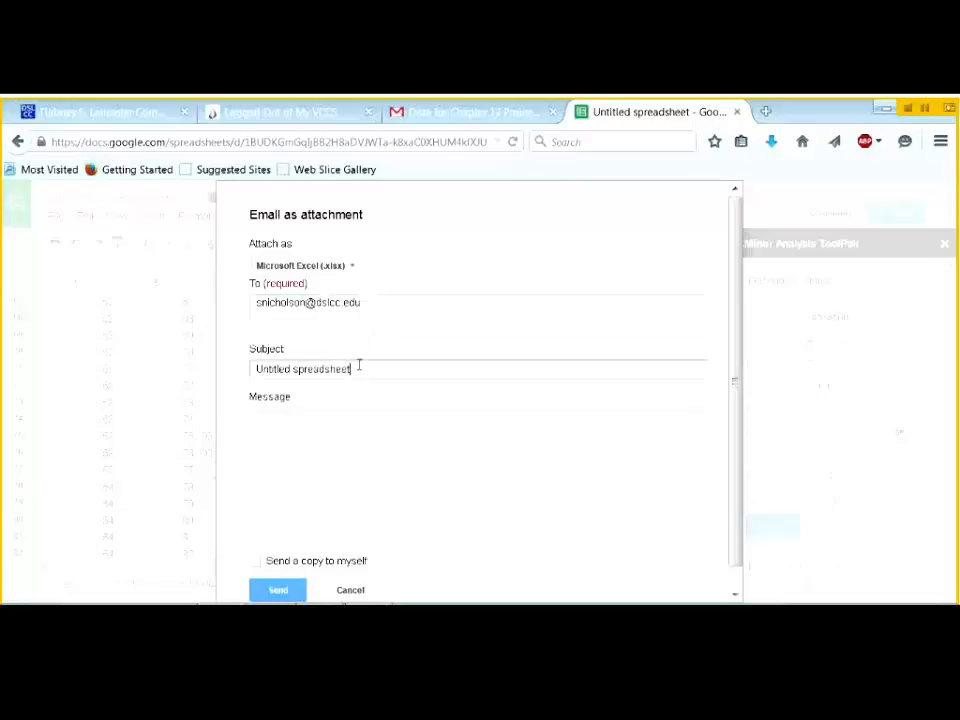
key("BackSpace")
key("BackSpace")
key("BackSpace")
key("BackSpace")
key("BackSpace")
key("BackSpace")
key("BackSpace")
key("BackSpace")
key("BackSpace")
key("BackSpace")
key("BackSpace")
key("BackSpace")
key("BackSpace")
key("BackSpace")
key("BackSpace")
key("BackSpace")
key("BackSpace")
key("BackSpace")
key("BackSpace")
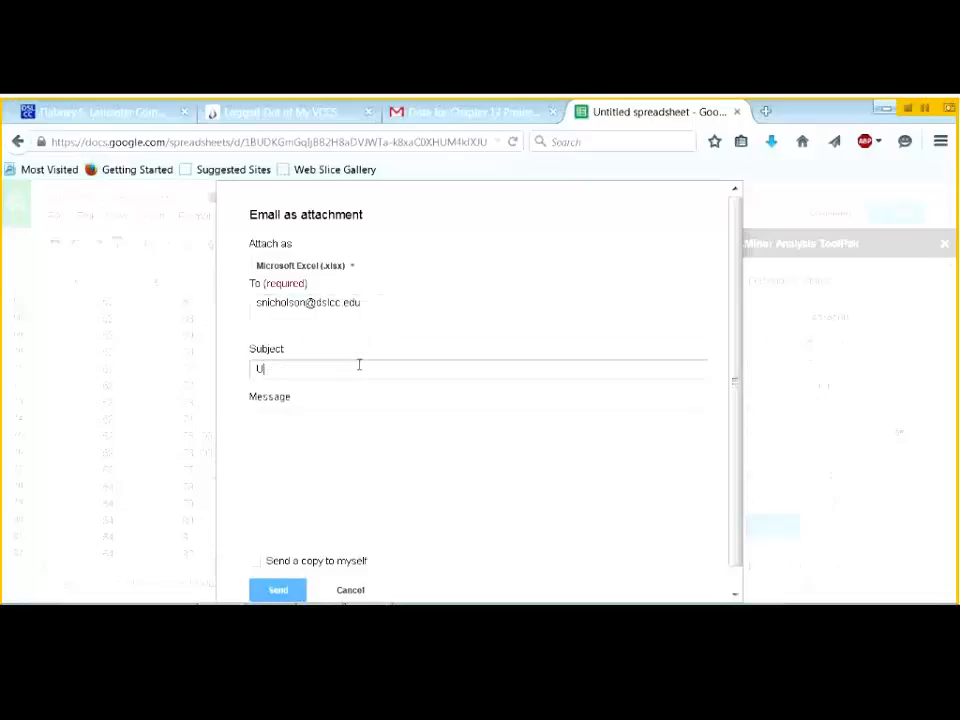
type("Chapter 12 Project")
left_click(383, 434)
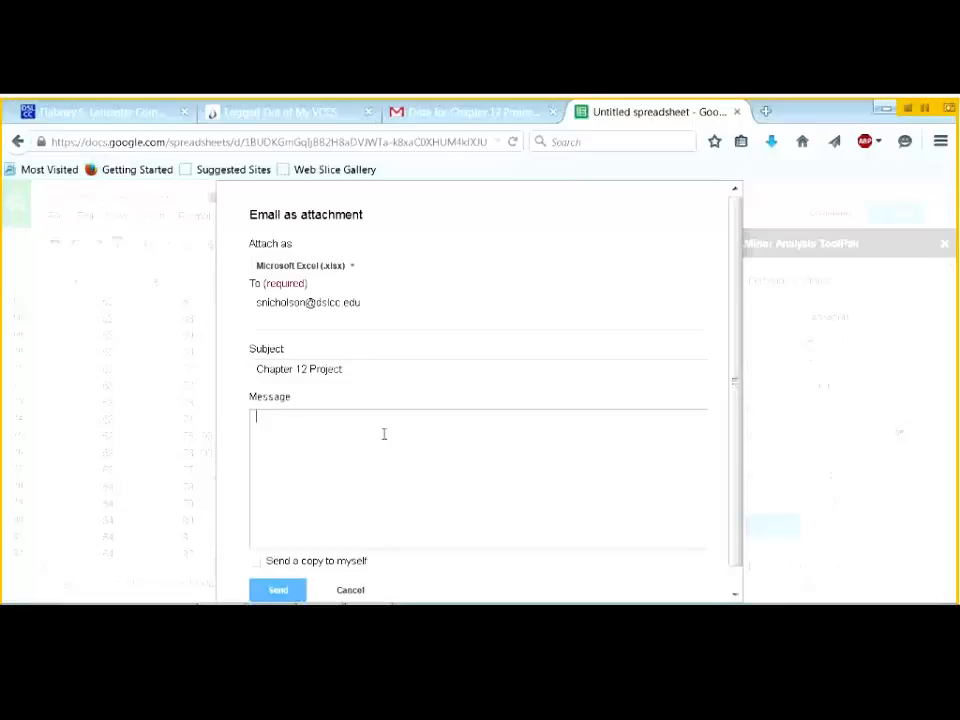
type("I'm done!!!!")
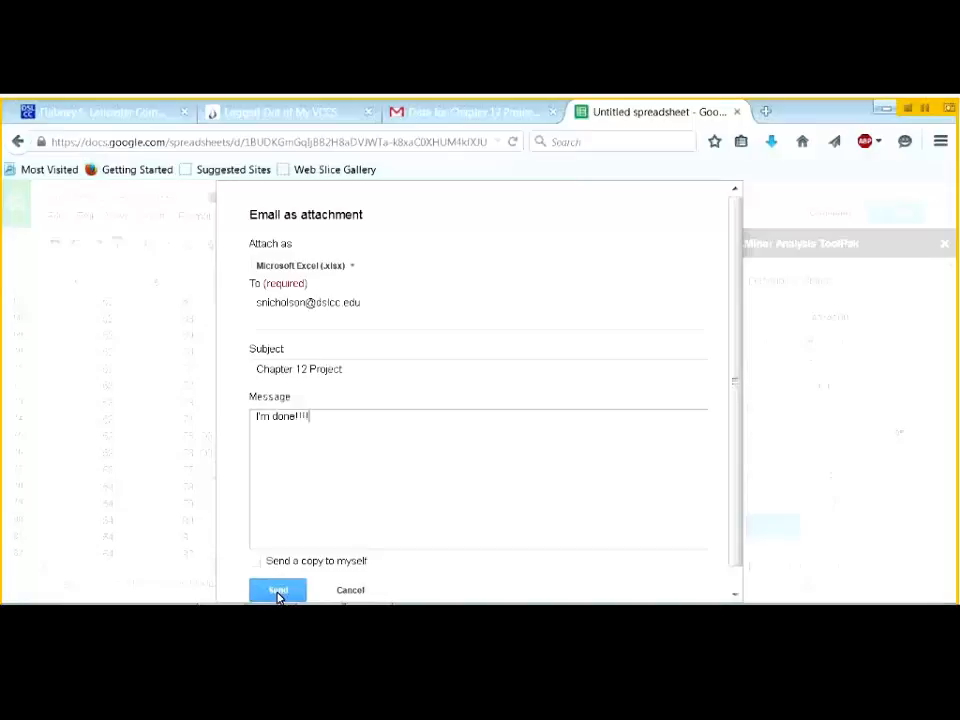
left_click(277, 593)
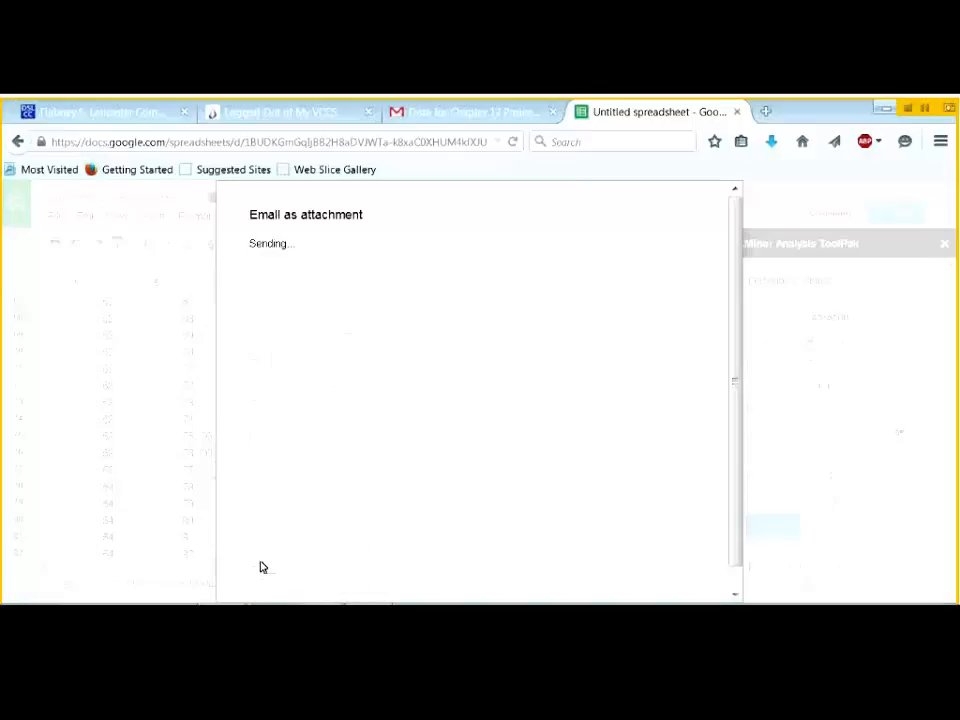